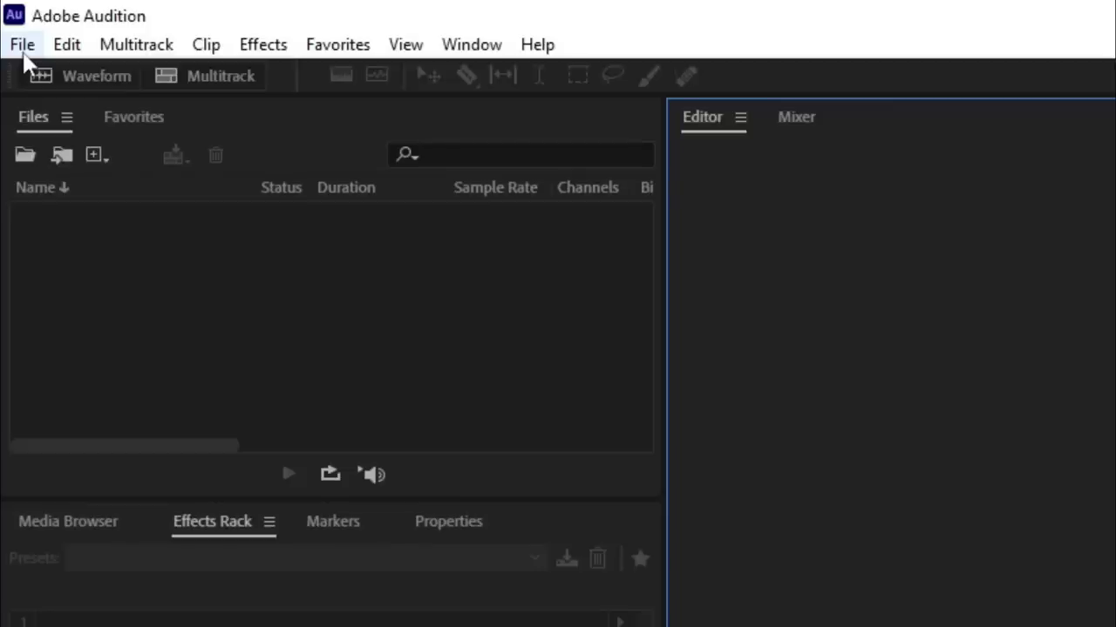
# Step: Create a new multitrack session named "Kumpas Cover" with the 48000 Hz sample rate, 32 (float) bit depth and Stereo mix
pyautogui.click(24, 52)
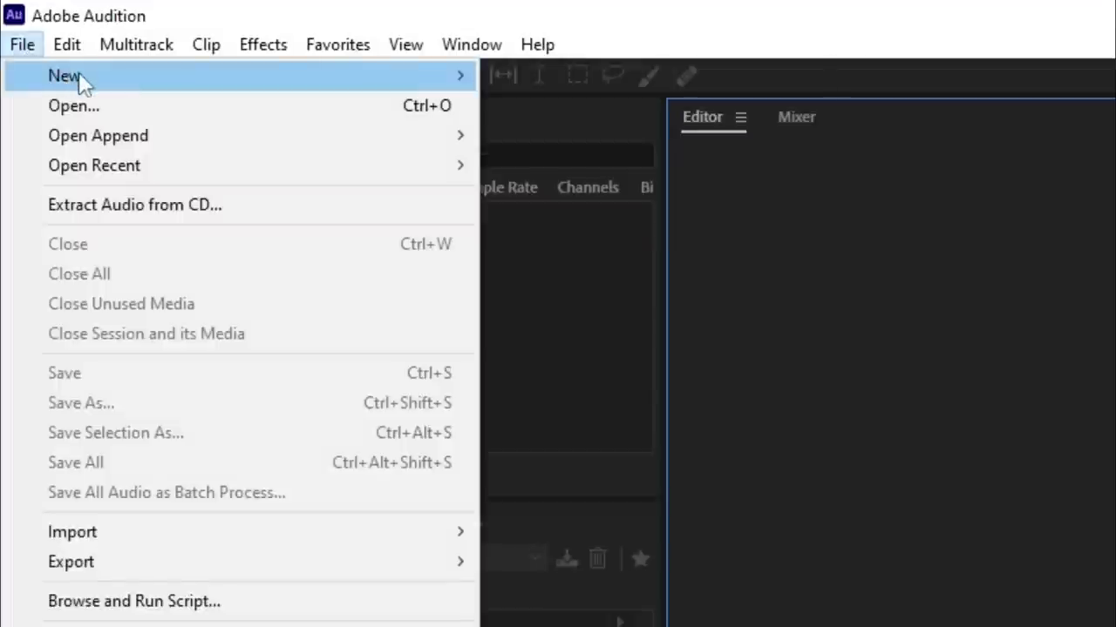
pyautogui.moveTo(80, 78)
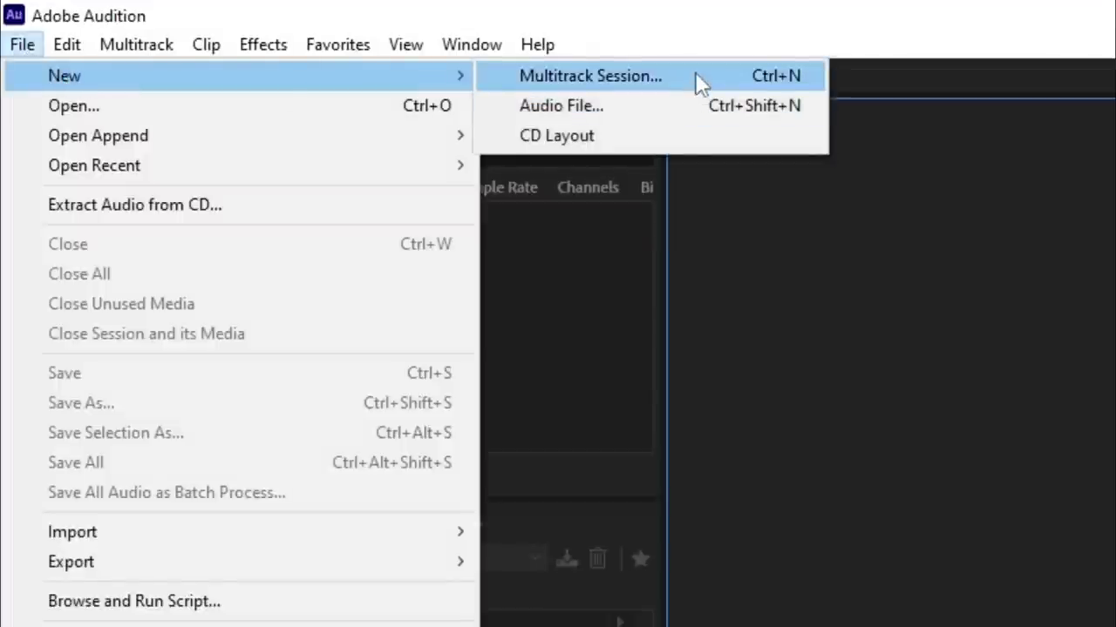
pyautogui.click(795, 80)
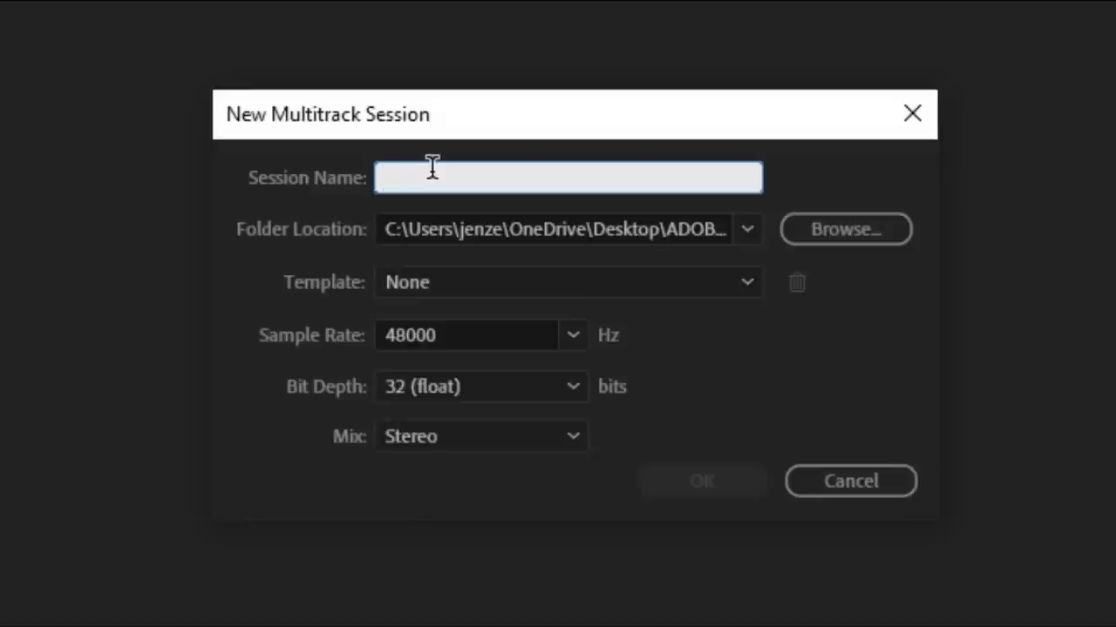
pyautogui.write('Kumpas')
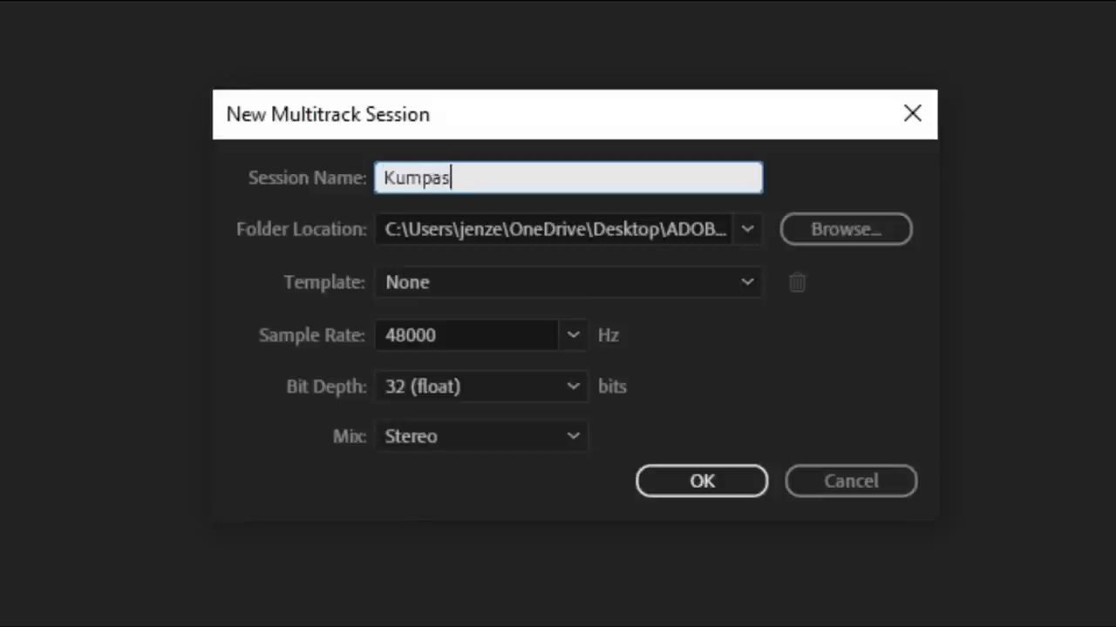
pyautogui.write(' Cov')
pyautogui.write('er')
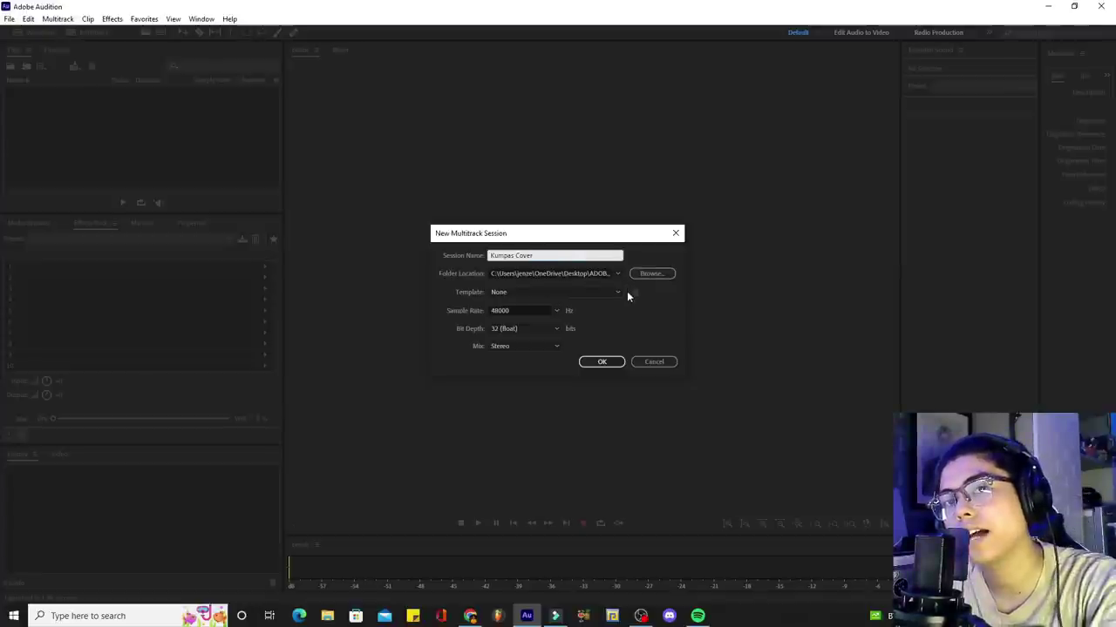
pyautogui.click(614, 360)
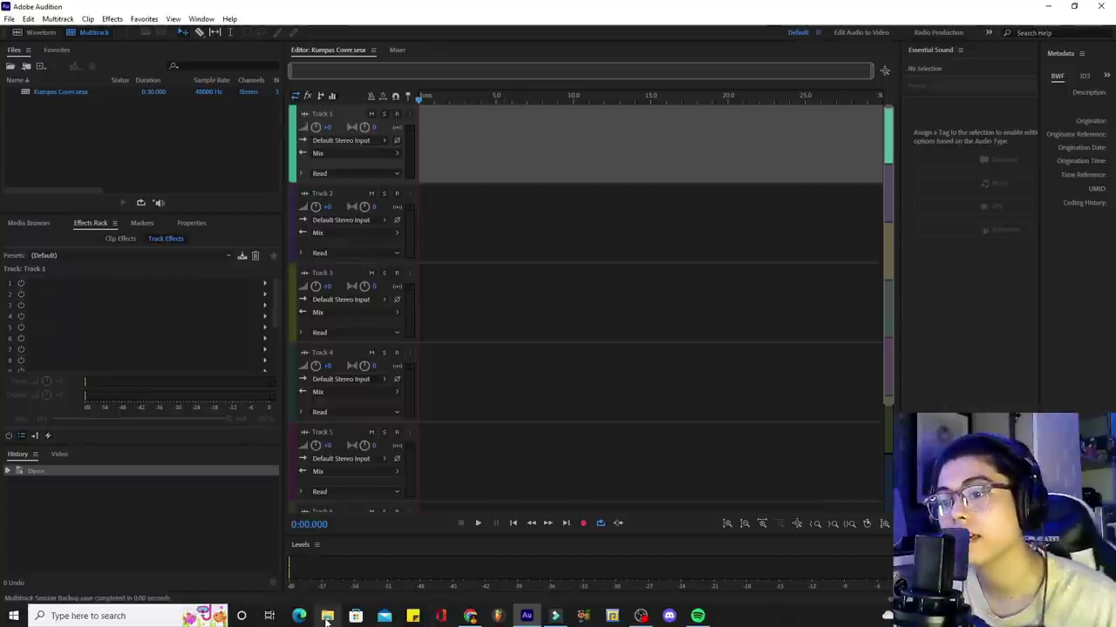
# Step: Add the WAV file "Kumpas - Moira Dela Torre (Male Key - Piano Karaoke)" from the Downloads folder to the start of Track 1
pyautogui.click(327, 619)
pyautogui.click(313, 285)
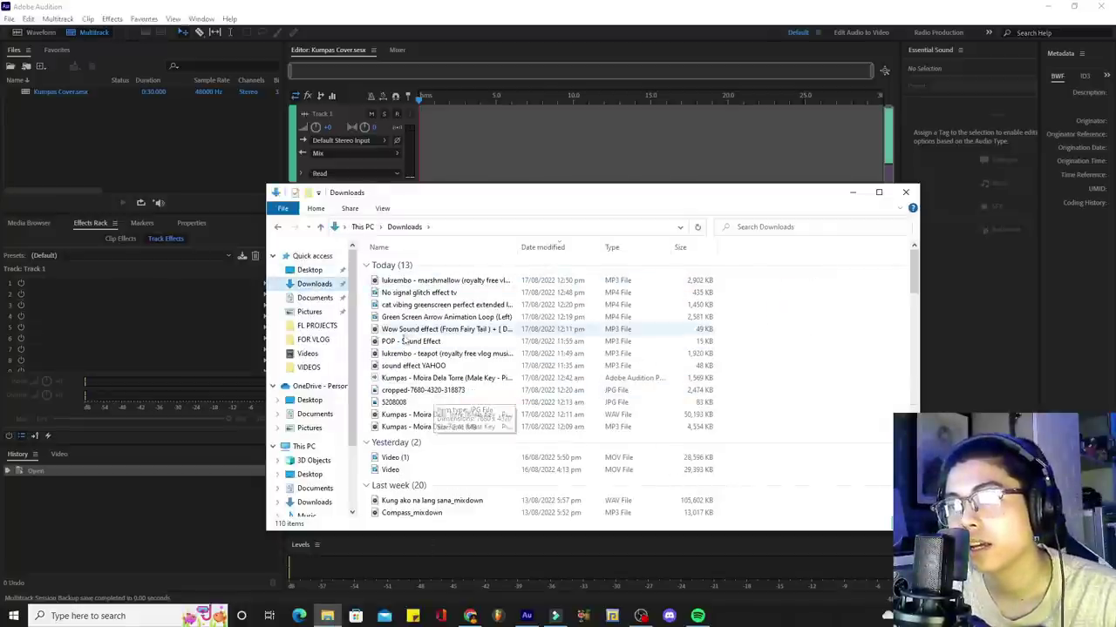
pyautogui.click(488, 416)
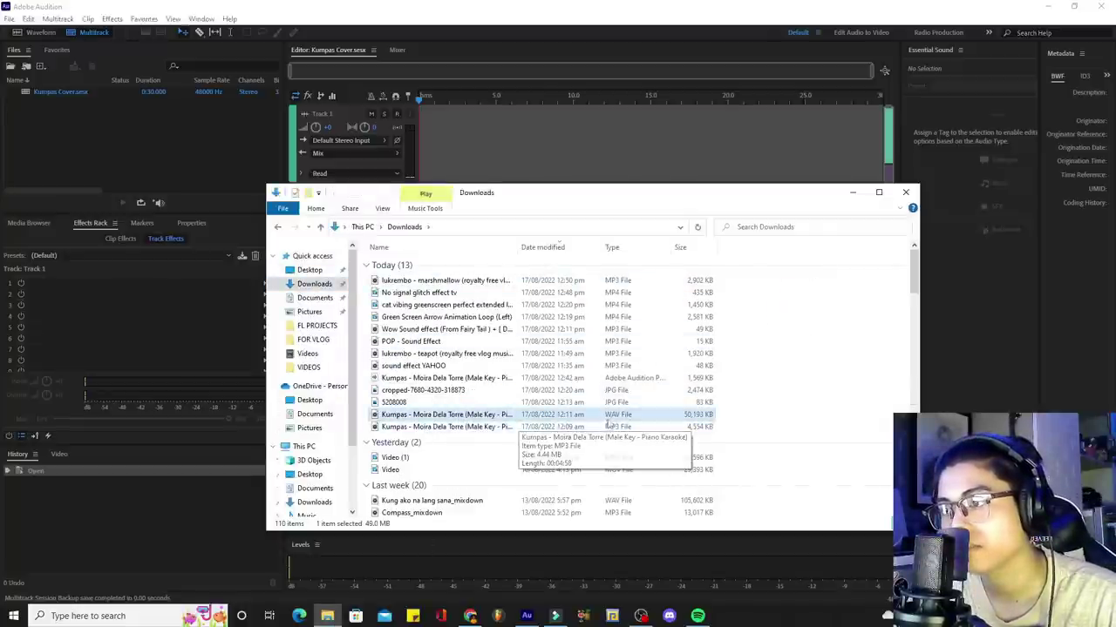
pyautogui.moveTo(513, 417)
pyautogui.mouseDown()
pyautogui.moveTo(553, 122)
pyautogui.moveTo(549, 140)
pyautogui.moveTo(430, 102)
pyautogui.mouseUp()
# Step: Listen to the karaoke clip's opening, trim off the intro sound before the piano and move the clip back to the start of Track 1
pyautogui.press('space')
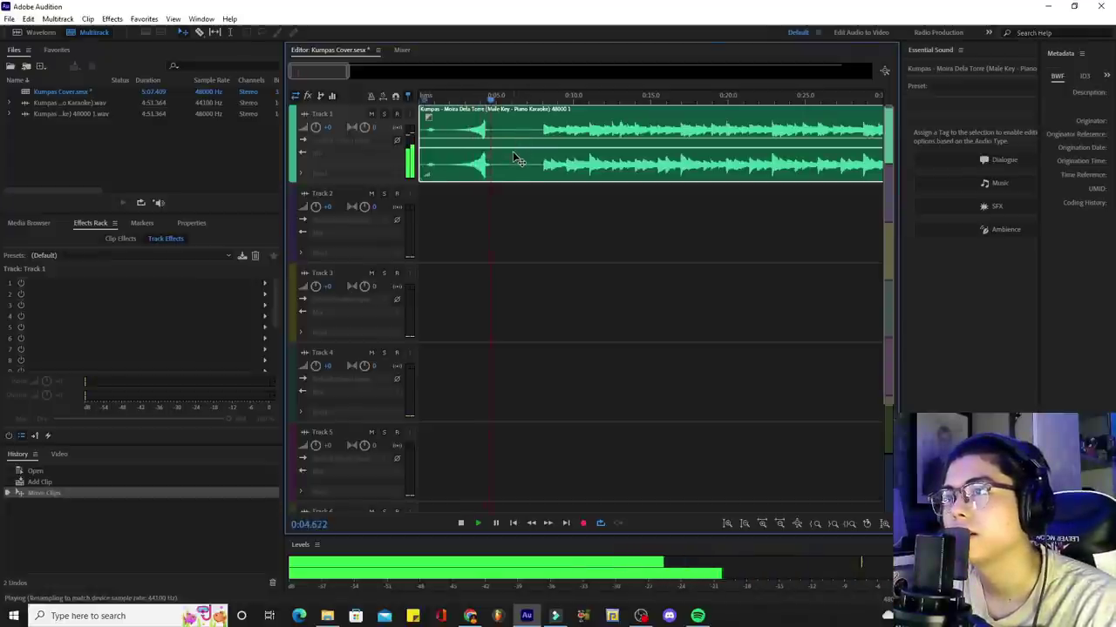
pyautogui.press('space')
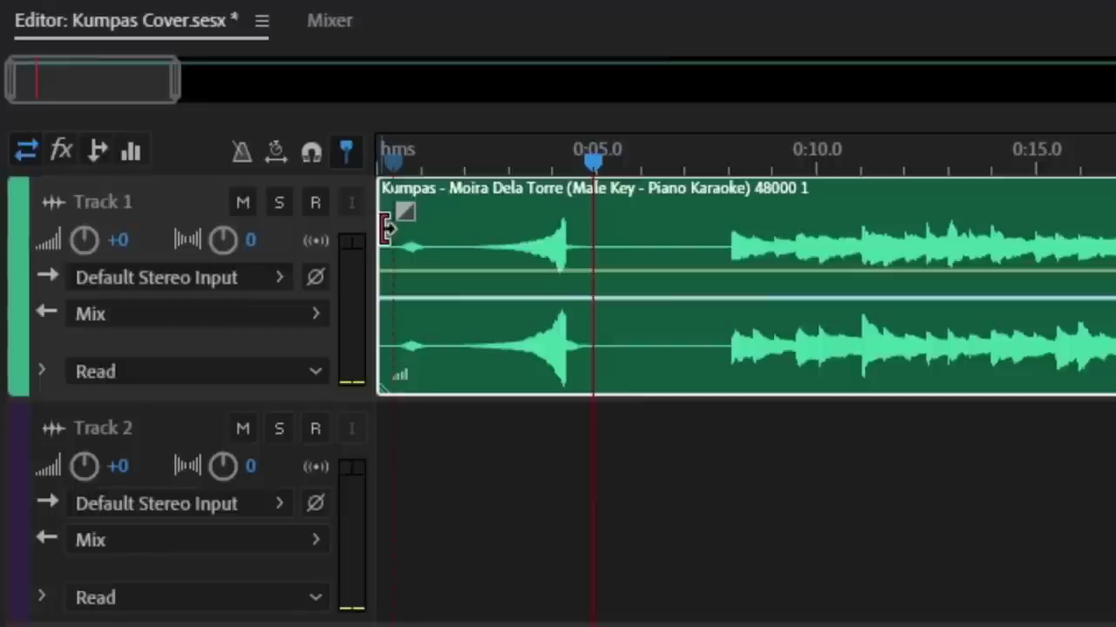
pyautogui.moveTo(424, 128); pyautogui.dragTo(448, 141)
pyautogui.moveTo(456, 279); pyautogui.dragTo(638, 352)
pyautogui.moveTo(843, 208); pyautogui.dragTo(439, 166)
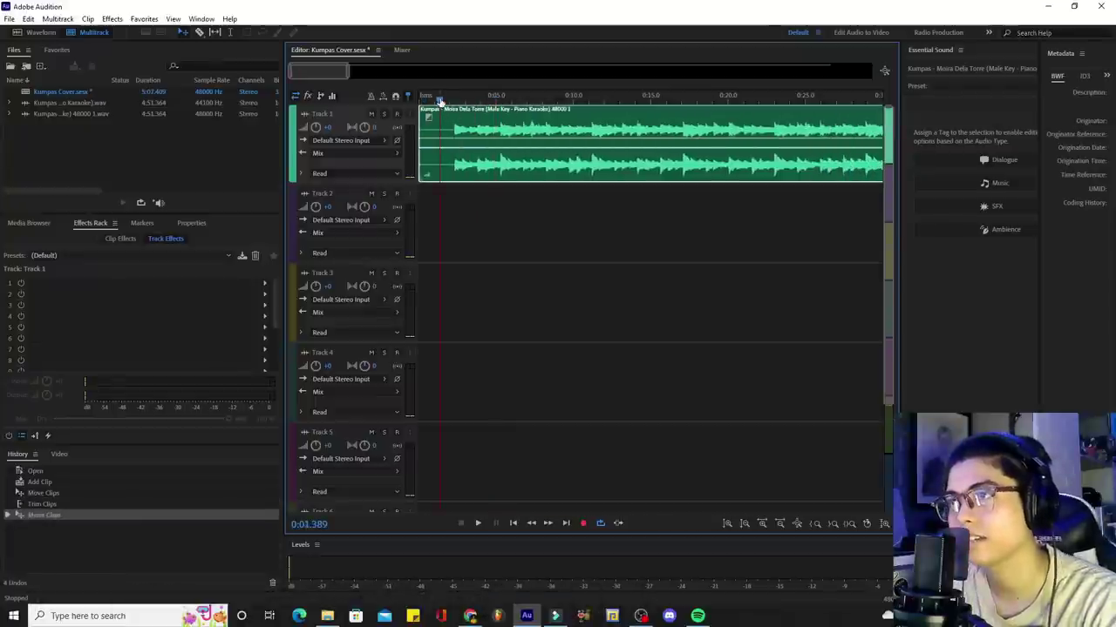
pyautogui.press('space')
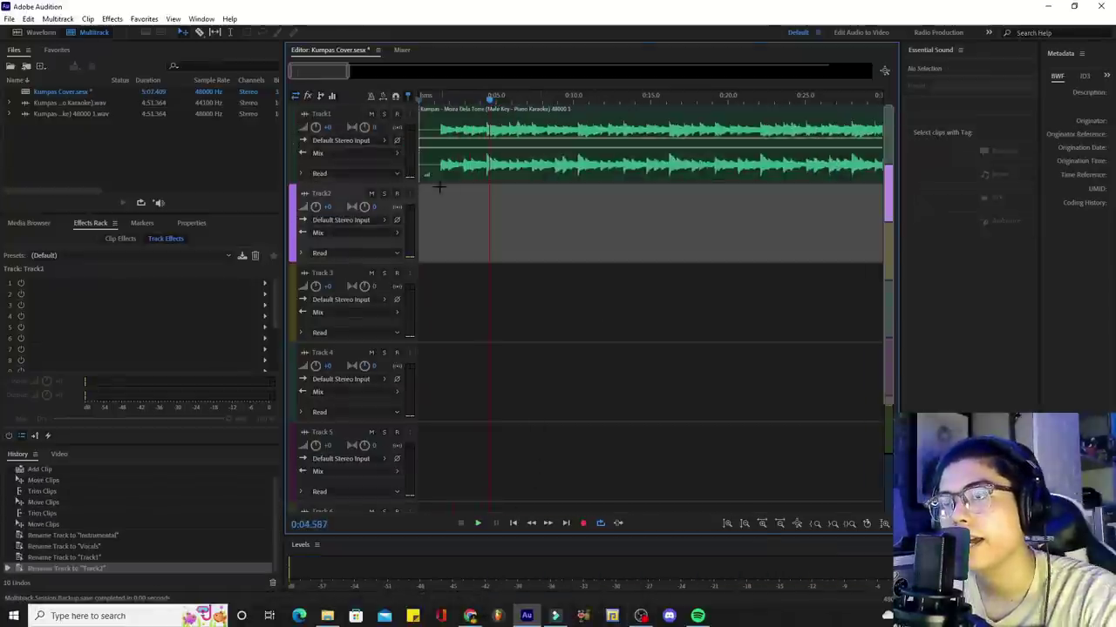
# Step: Rename the first track as Instrumental and the second track as Vocals
pyautogui.click(322, 113)
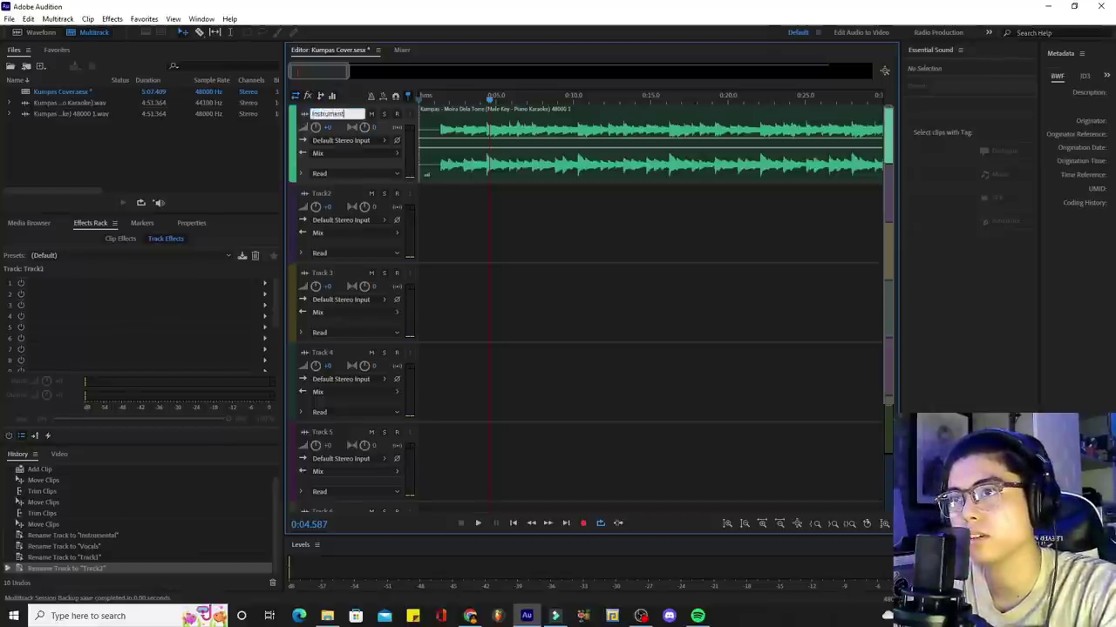
pyautogui.write('Instrumental')
pyautogui.press('Return')
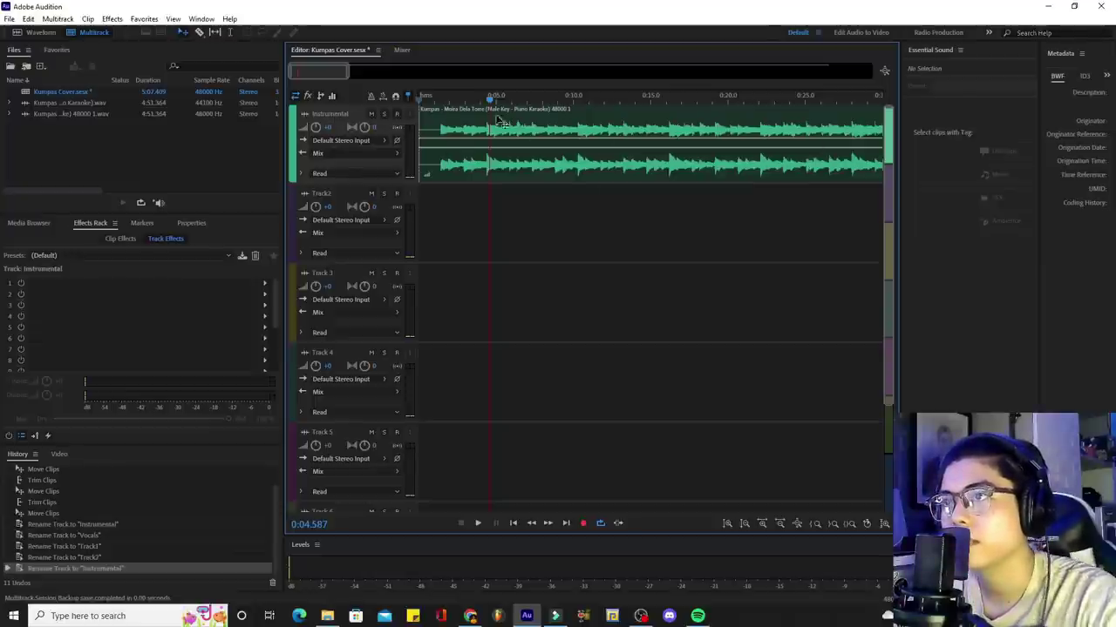
pyautogui.click(324, 199)
pyautogui.click(323, 194)
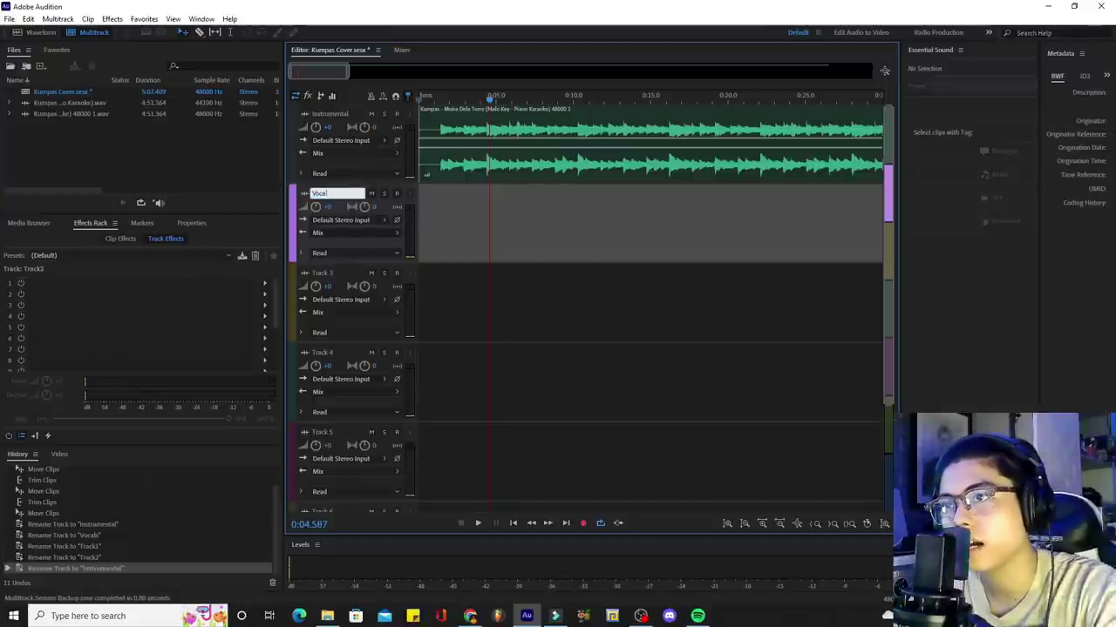
pyautogui.press('Return')
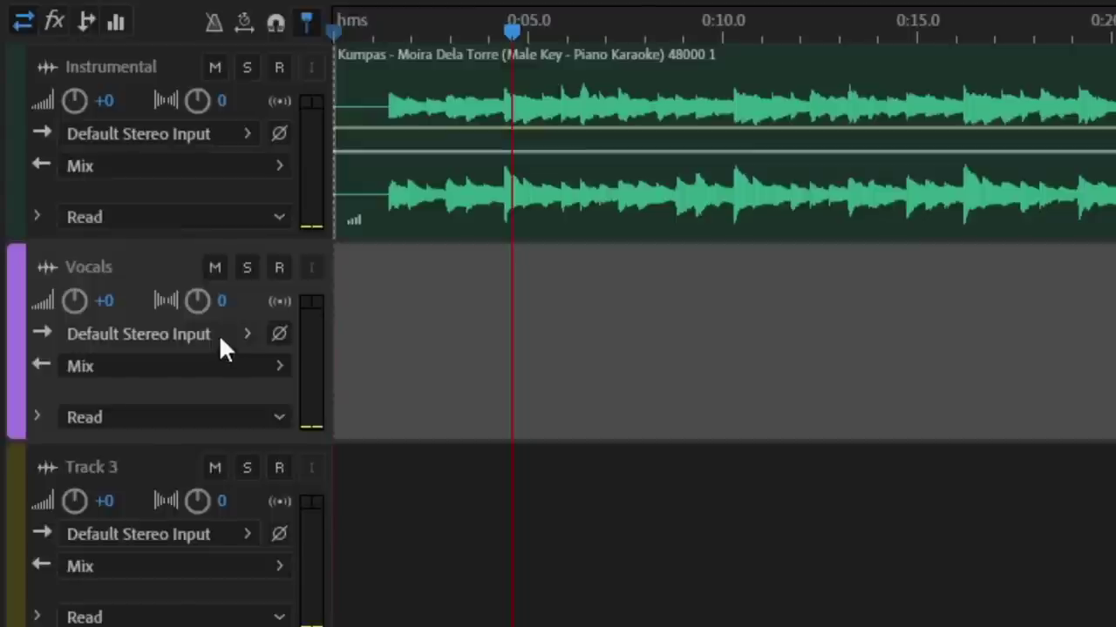
# Step: Set the Vocals track's input to the mono source [01M] Microphone (Scarlett Solo USB) 1
pyautogui.click(197, 333)
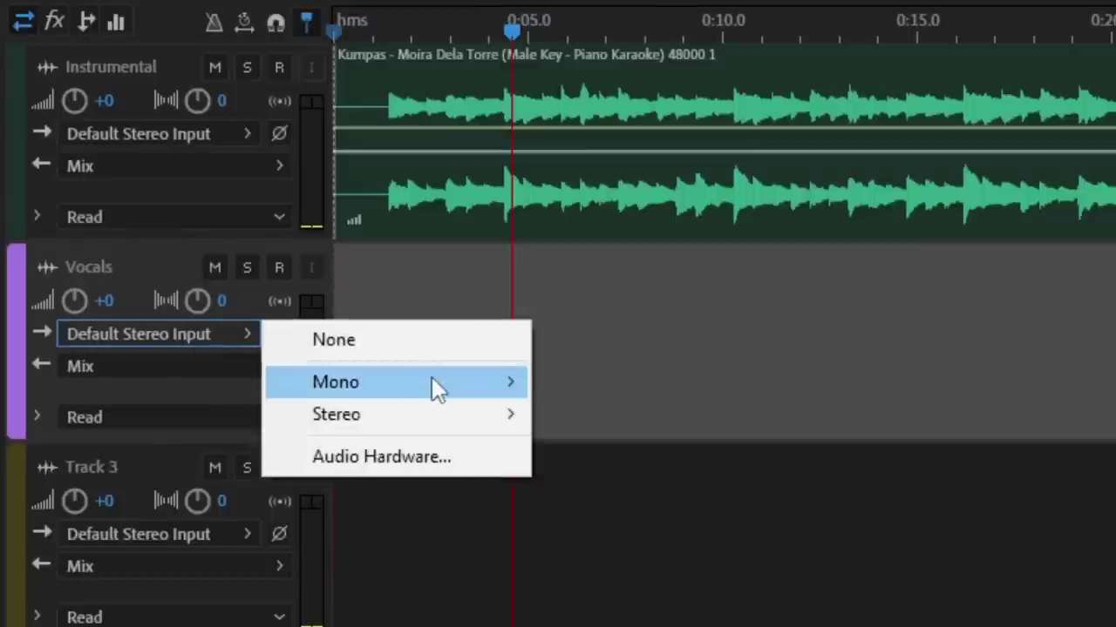
pyautogui.moveTo(431, 382)
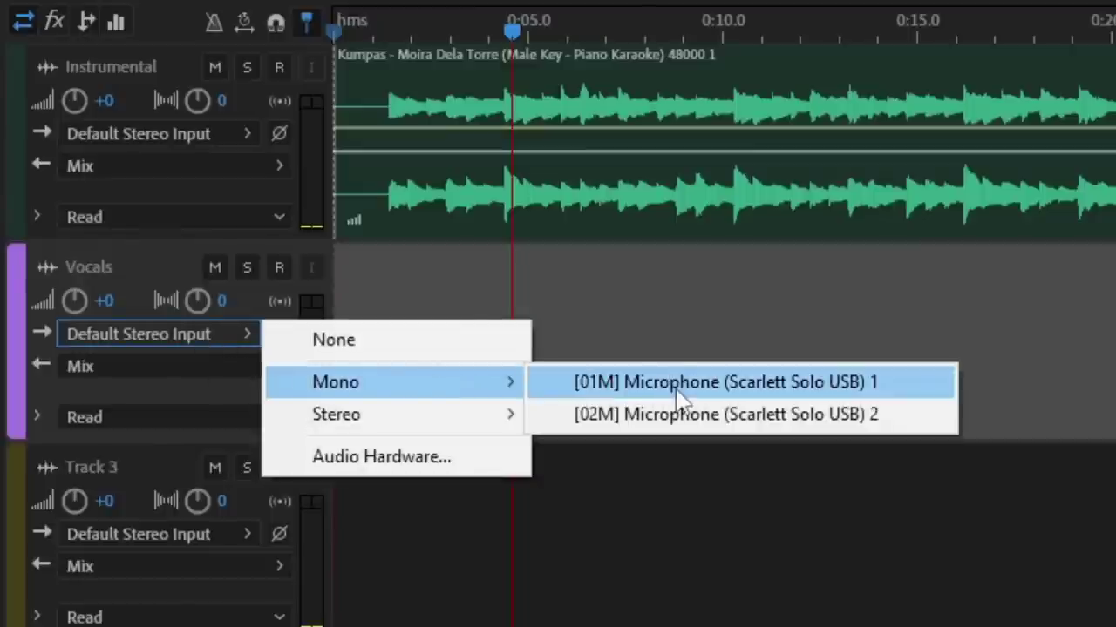
pyautogui.click(731, 384)
# Step: Arm the Vocals track and record a vocal take of about 1:37 from the start of the session
pyautogui.click(279, 268)
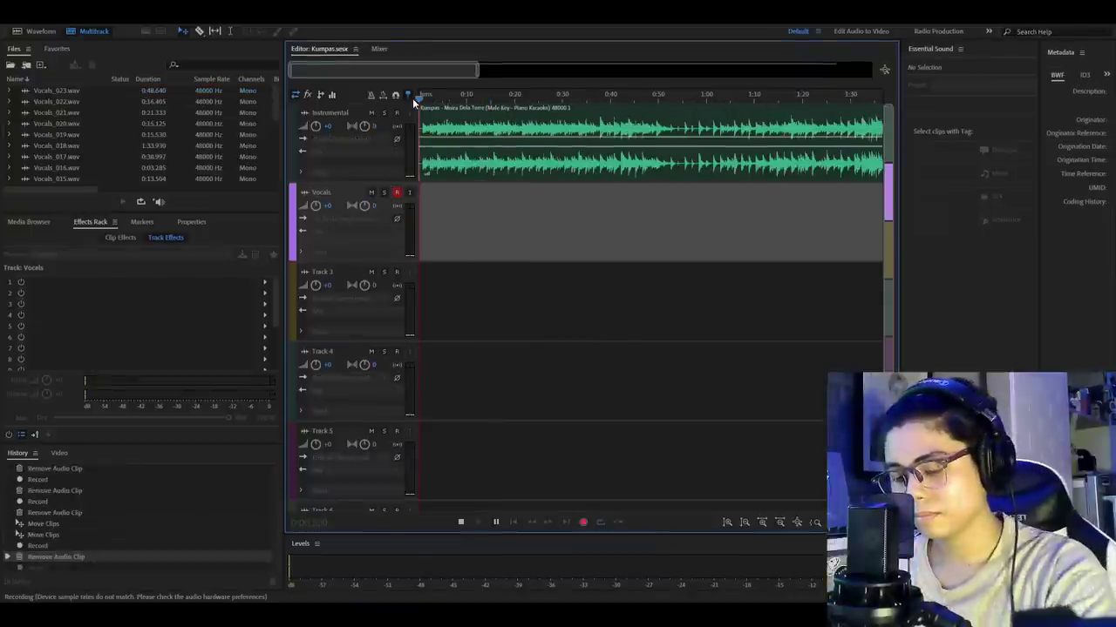
pyautogui.hotkey('shift', 'space')
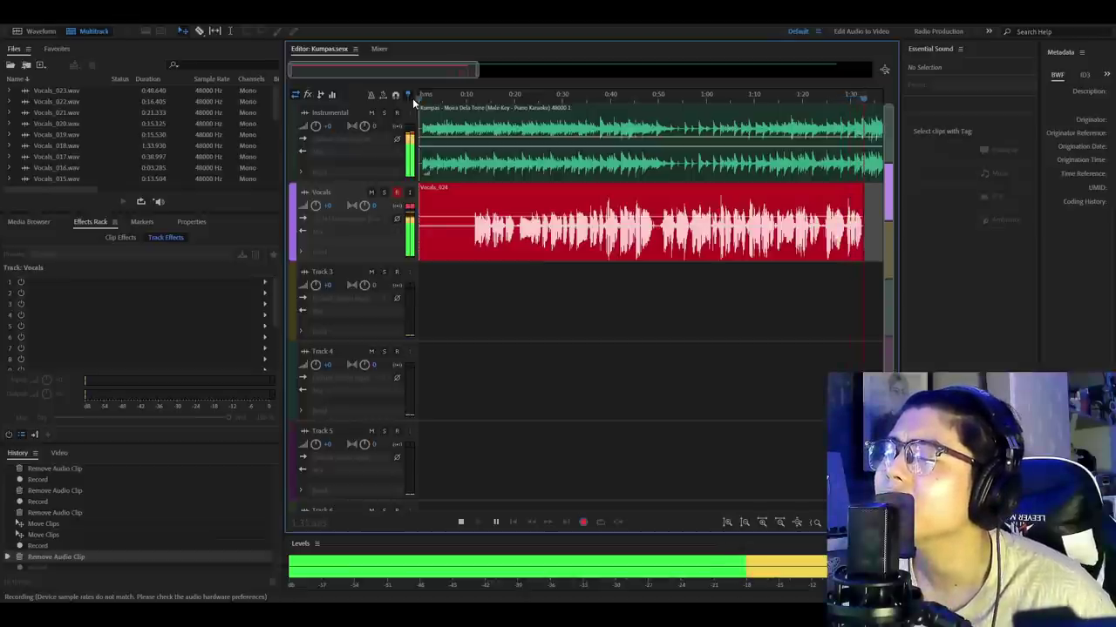
pyautogui.press('space')
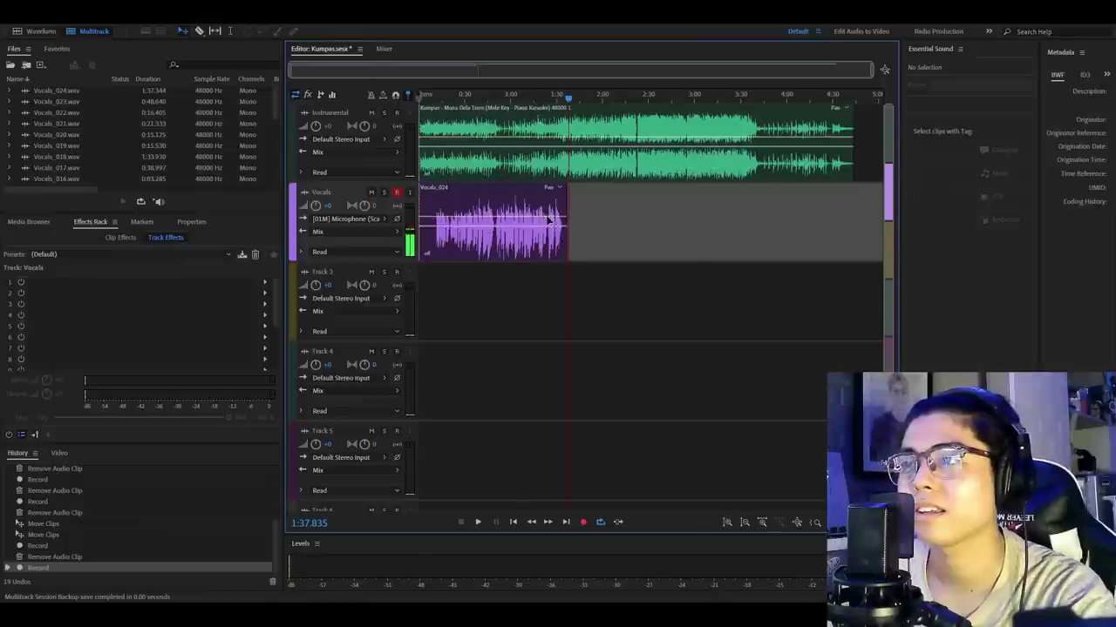
# Step: Play back the vocal take from about 0:10 and trim the empty beginning of the vocal clip
pyautogui.click(448, 97)
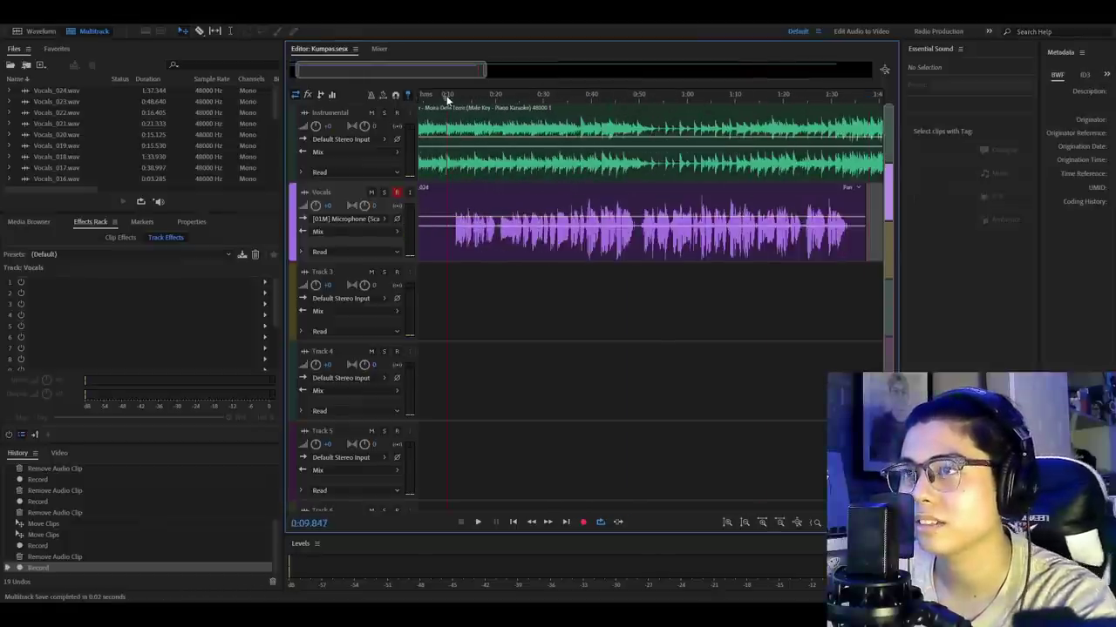
pyautogui.press('space')
pyautogui.scroll(2, 442, 244)
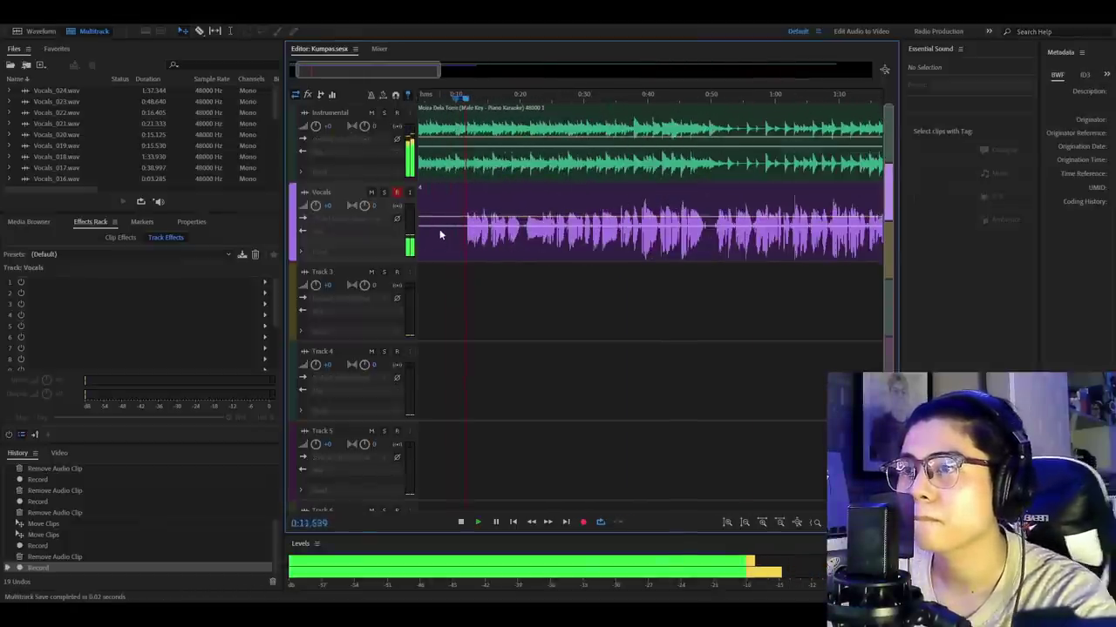
pyautogui.scroll(-1, 458, 192)
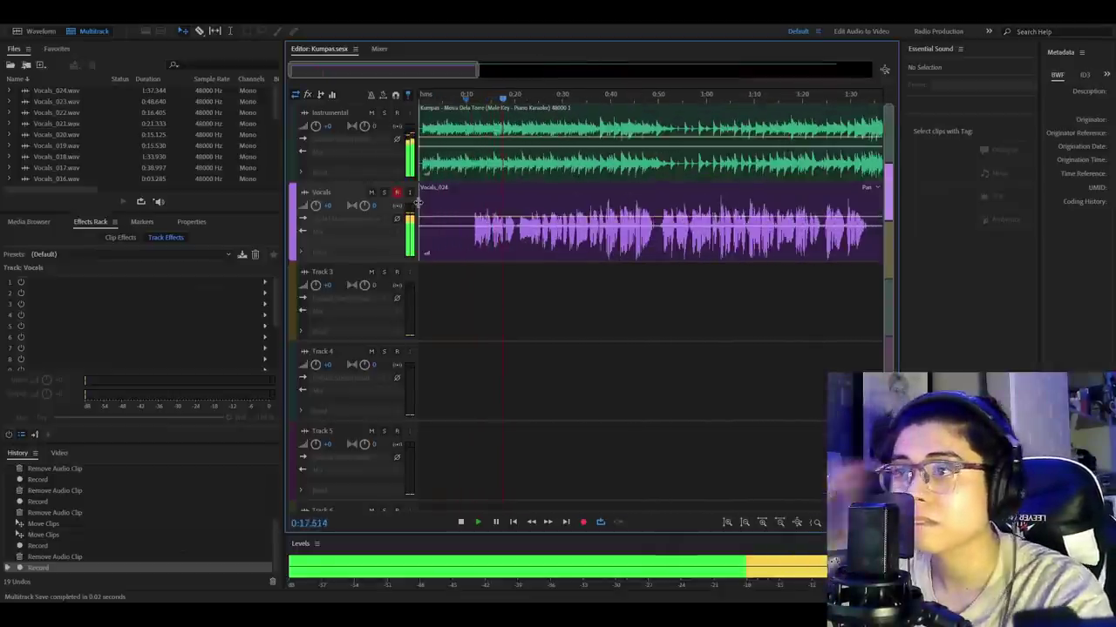
pyautogui.press('space')
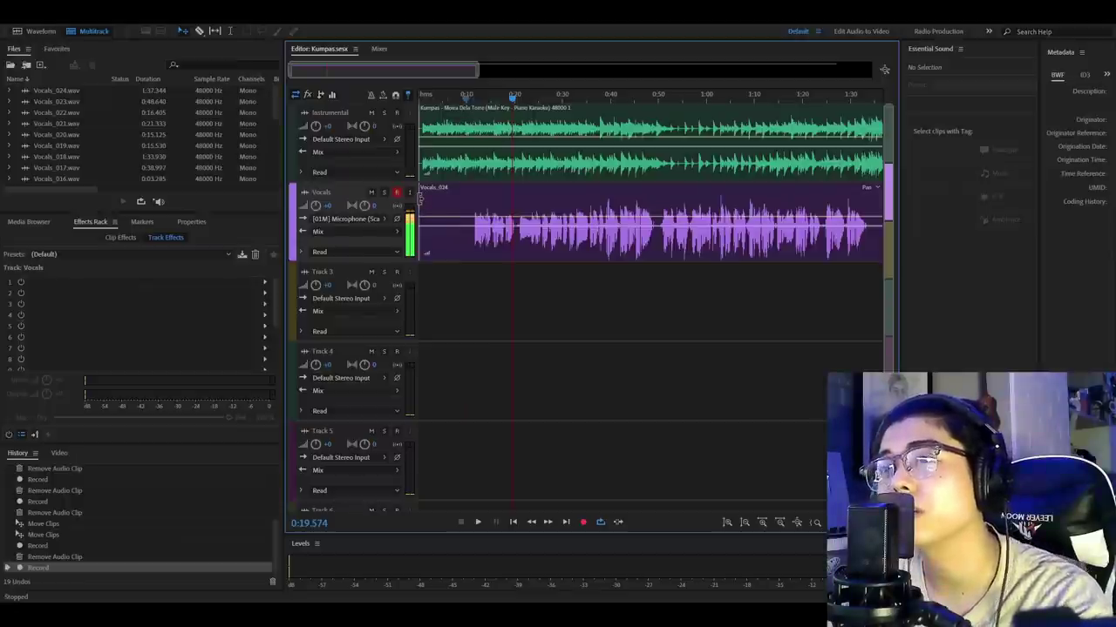
pyautogui.moveTo(420, 197); pyautogui.dragTo(443, 197)
# Step: Replay from about 0:10, nudge the vocal clip slightly earlier against the instrumental, and save the session
pyautogui.scroll(3, 440, 101)
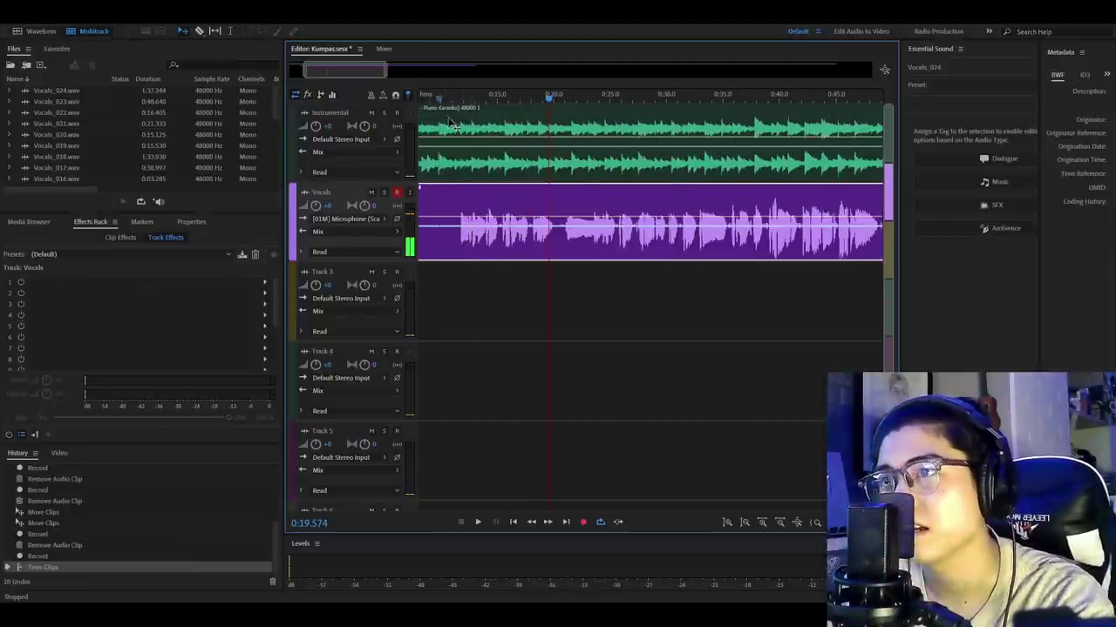
pyautogui.click(435, 100)
pyautogui.press('space')
pyautogui.scroll(4, 453, 218)
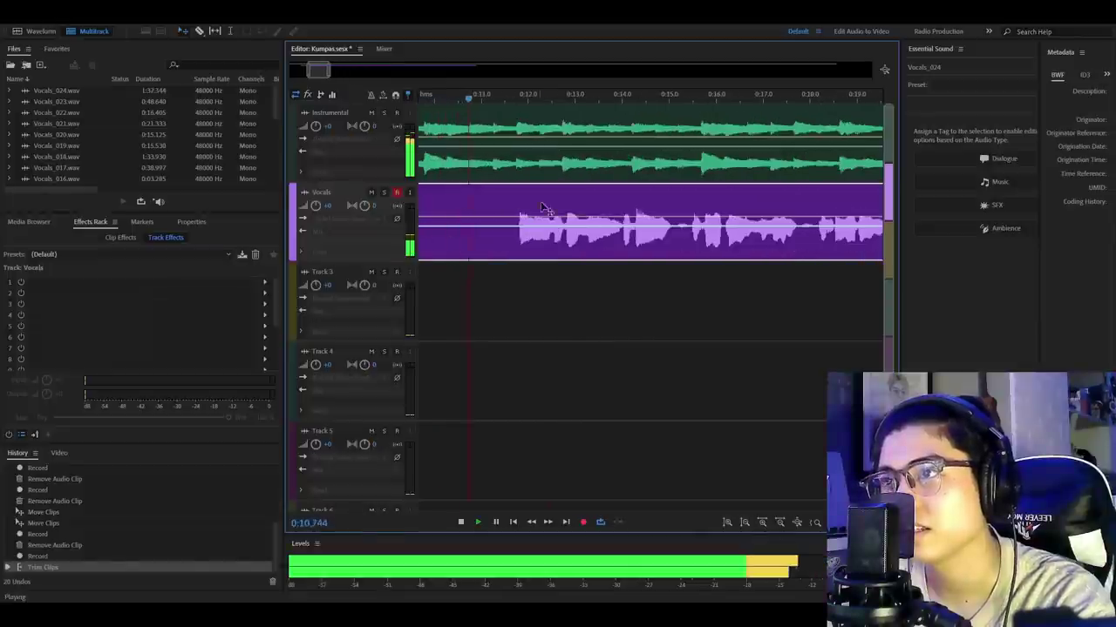
pyautogui.moveTo(547, 205); pyautogui.dragTo(531, 205)
pyautogui.click(460, 253)
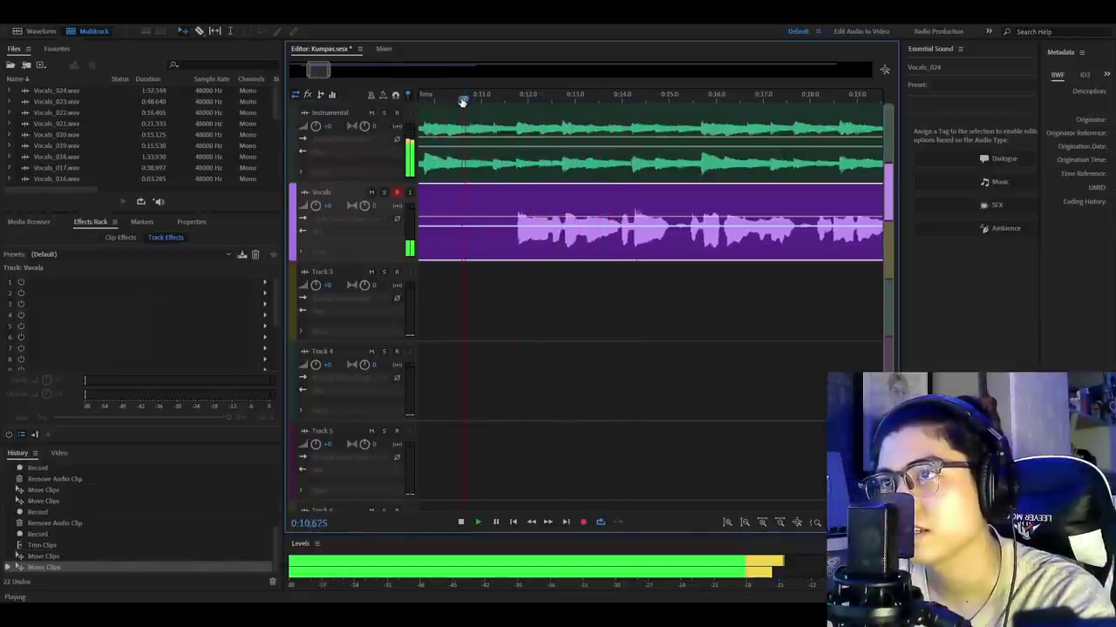
pyautogui.hotkey('ctrl', 's')
# Step: Fine-tune the vocal clip's position so its first word lines up with the instrumental near 0:11.8, and save the session
pyautogui.scroll(5, 545, 209)
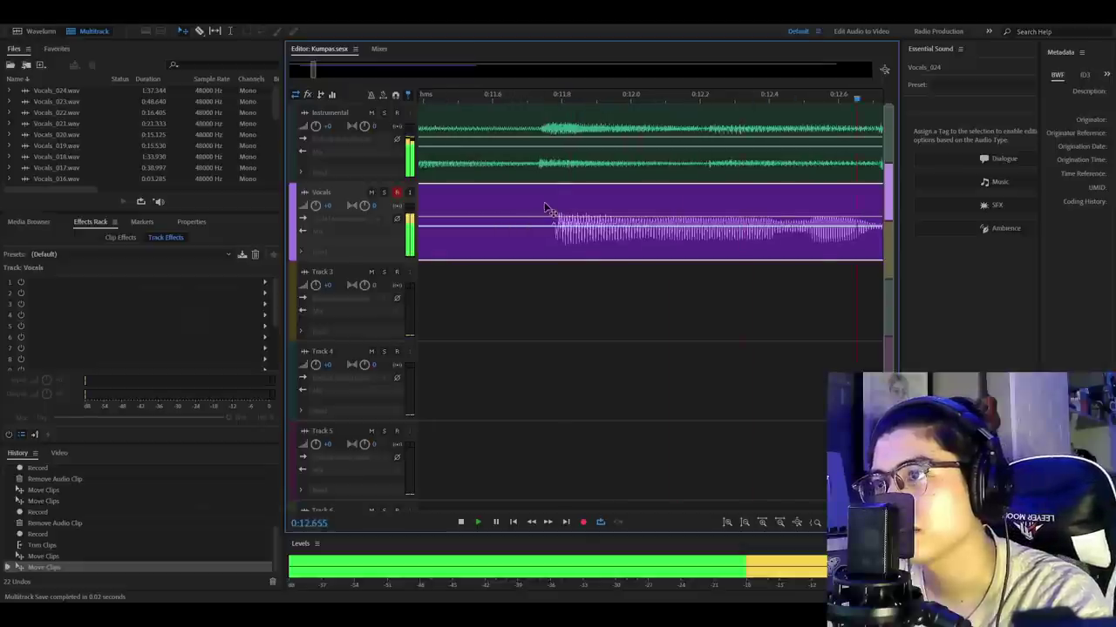
pyautogui.scroll(-5, 544, 210)
pyautogui.moveTo(488, 218); pyautogui.dragTo(518, 218)
pyautogui.hotkey('ctrl', 's')
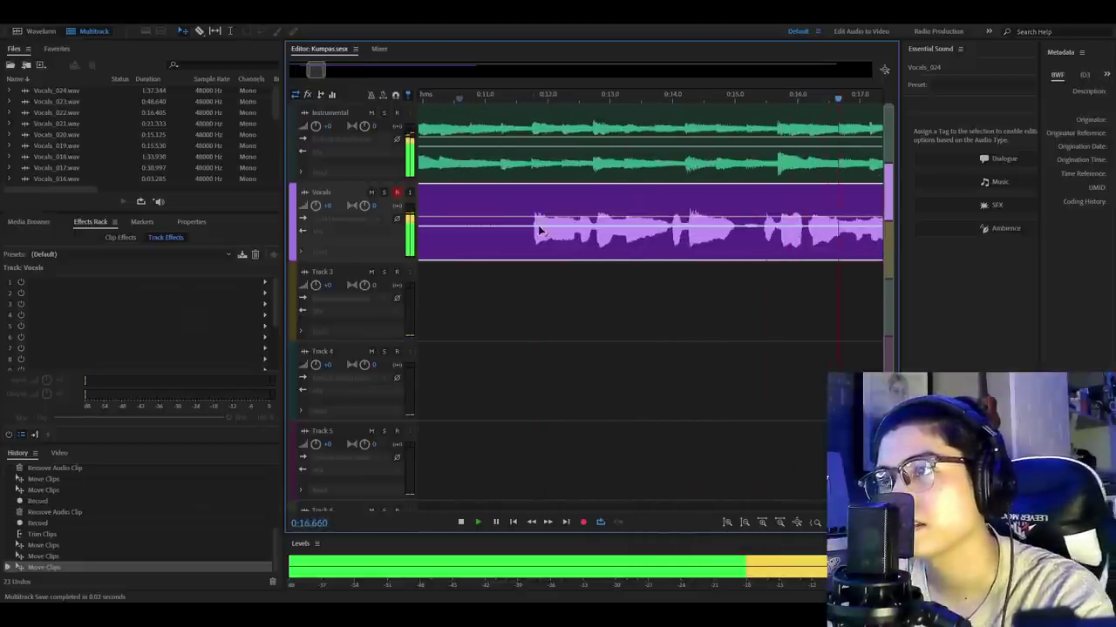
# Step: Examine how the vocal clip's first word lines up with the instrumental near 0:11.8 during playback
pyautogui.scroll(3, 519, 218)
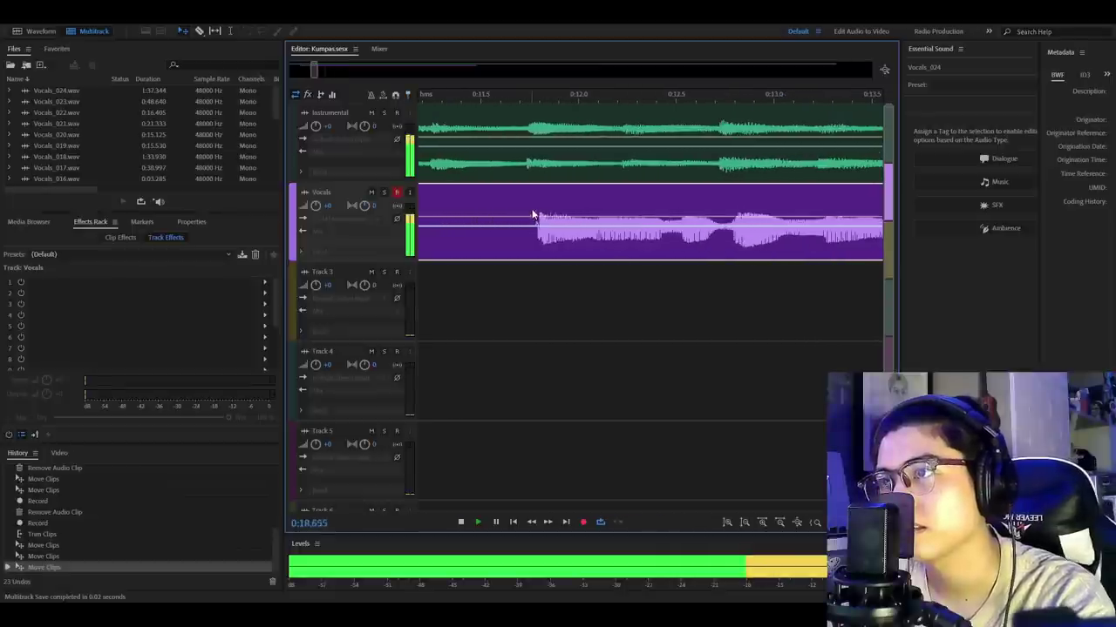
pyautogui.scroll(-2, 533, 214)
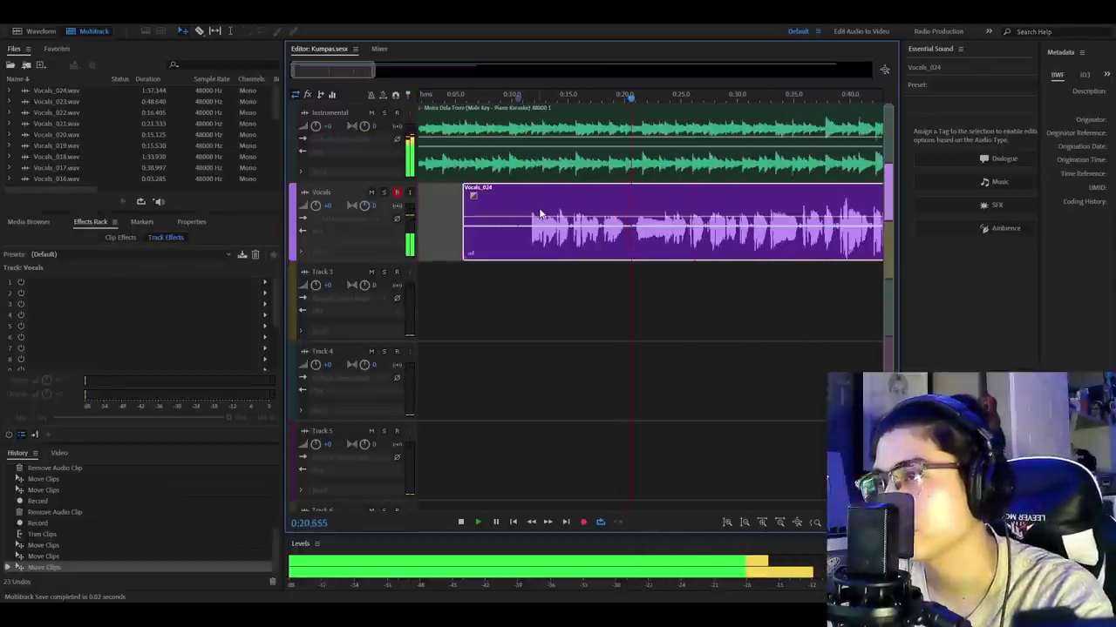
pyautogui.scroll(2, 532, 217)
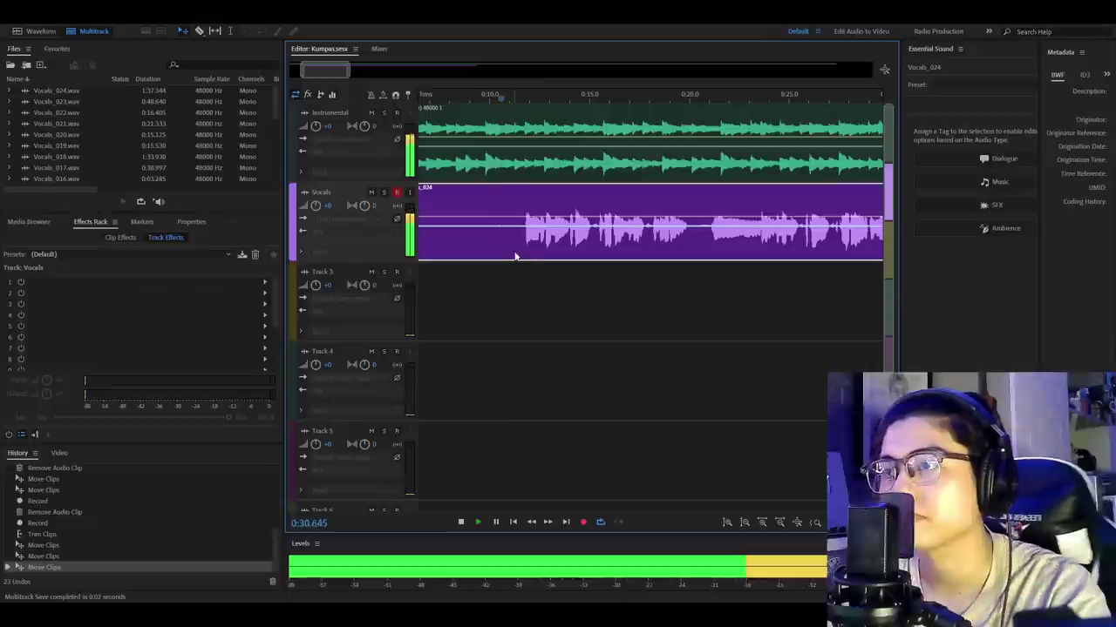
pyautogui.scroll(8, 523, 225)
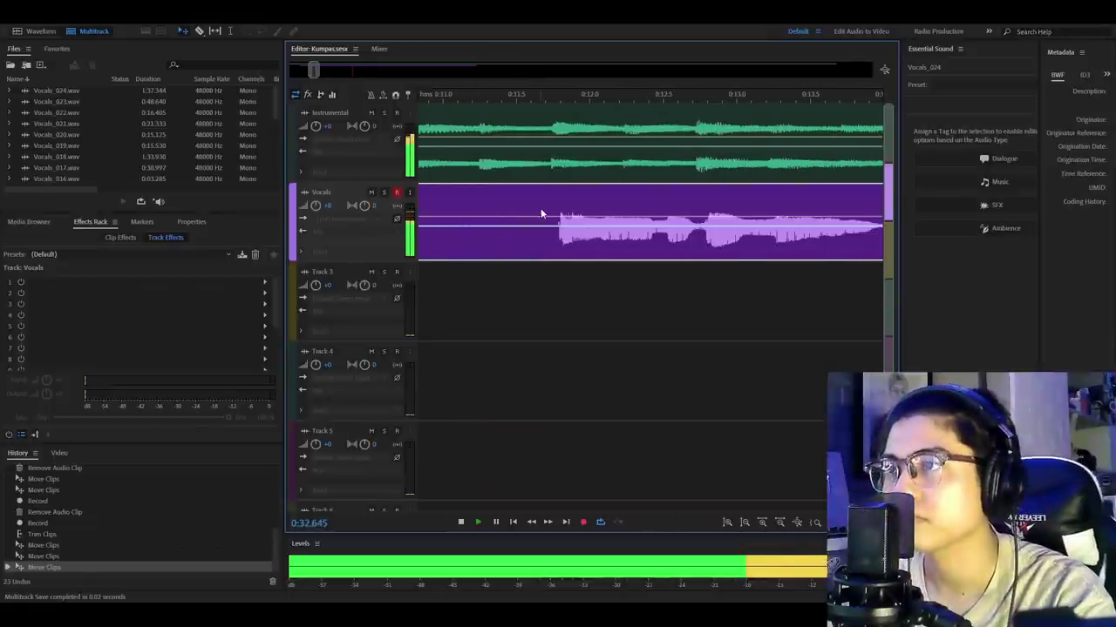
pyautogui.scroll(3, 552, 213)
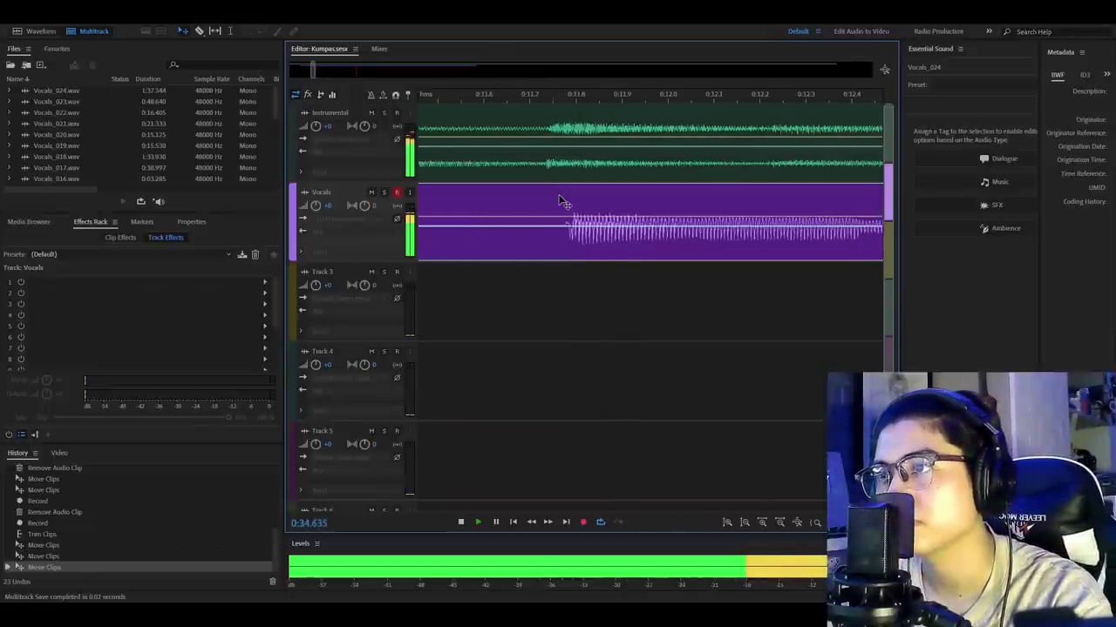
pyautogui.scroll(-3, 551, 217)
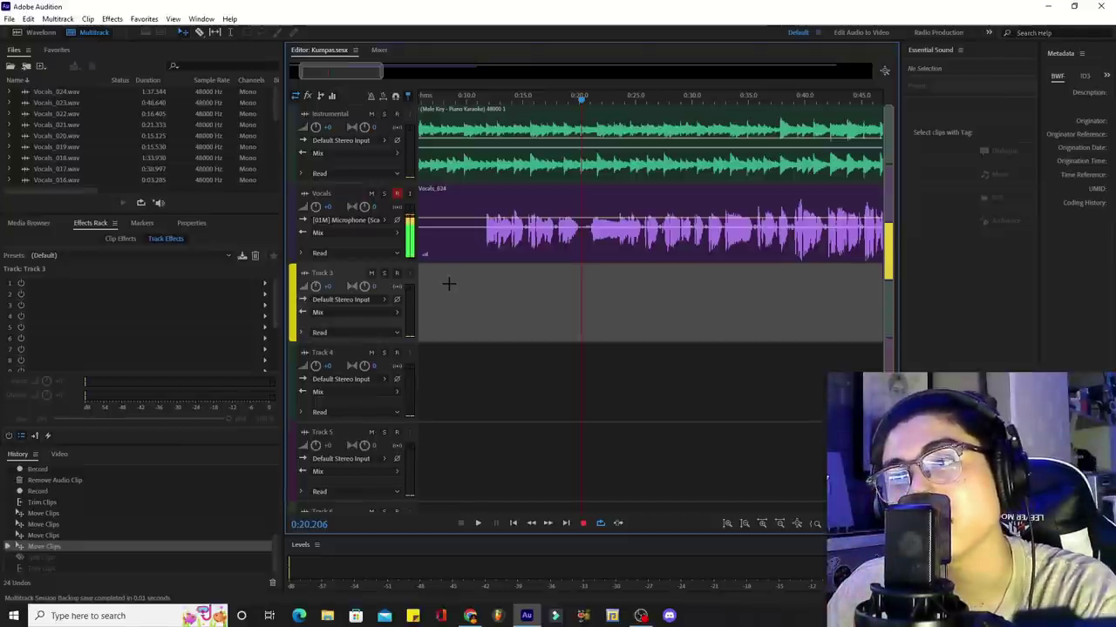
# Step: Select the vocal clip and play the session from about 0:20 to about 0:27 to review the next phrase
pyautogui.click(586, 205)
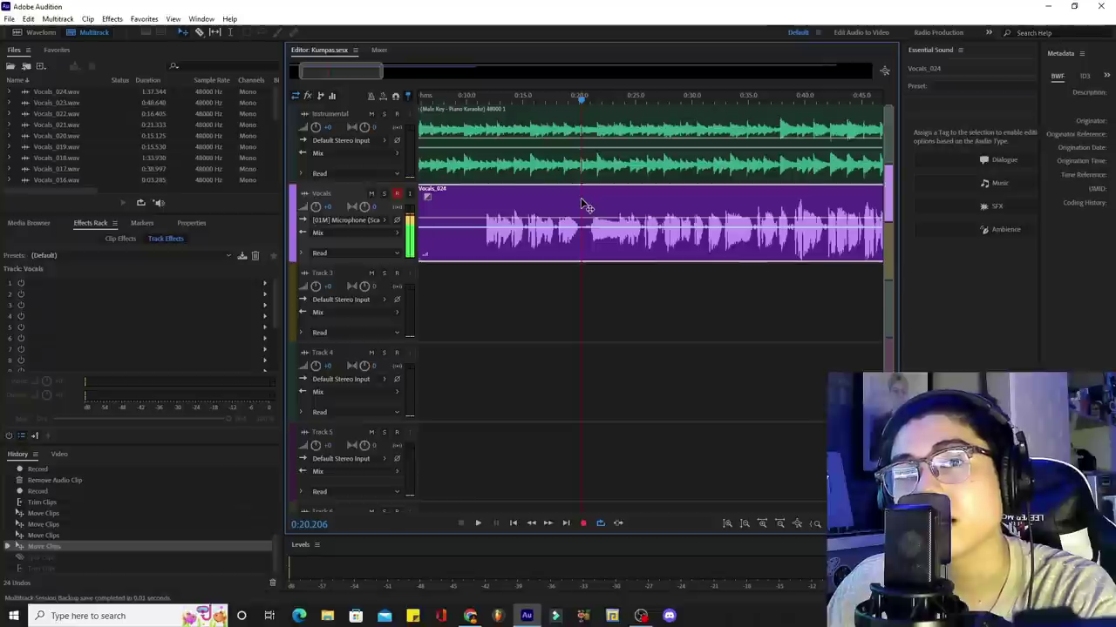
pyautogui.scroll(2, 586, 206)
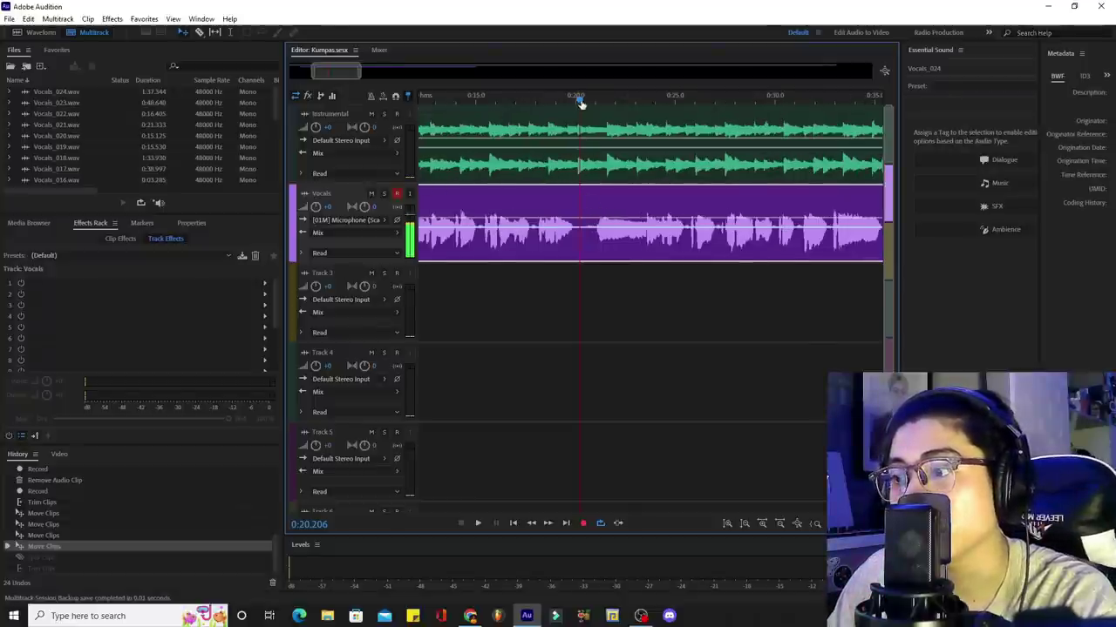
pyautogui.press('space')
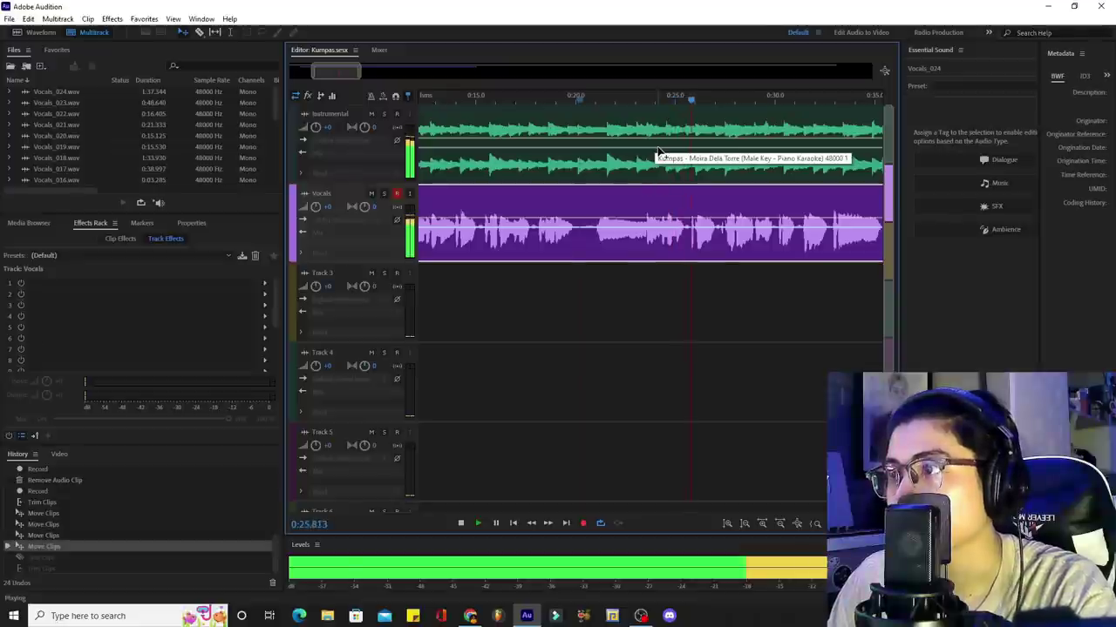
pyautogui.press('space')
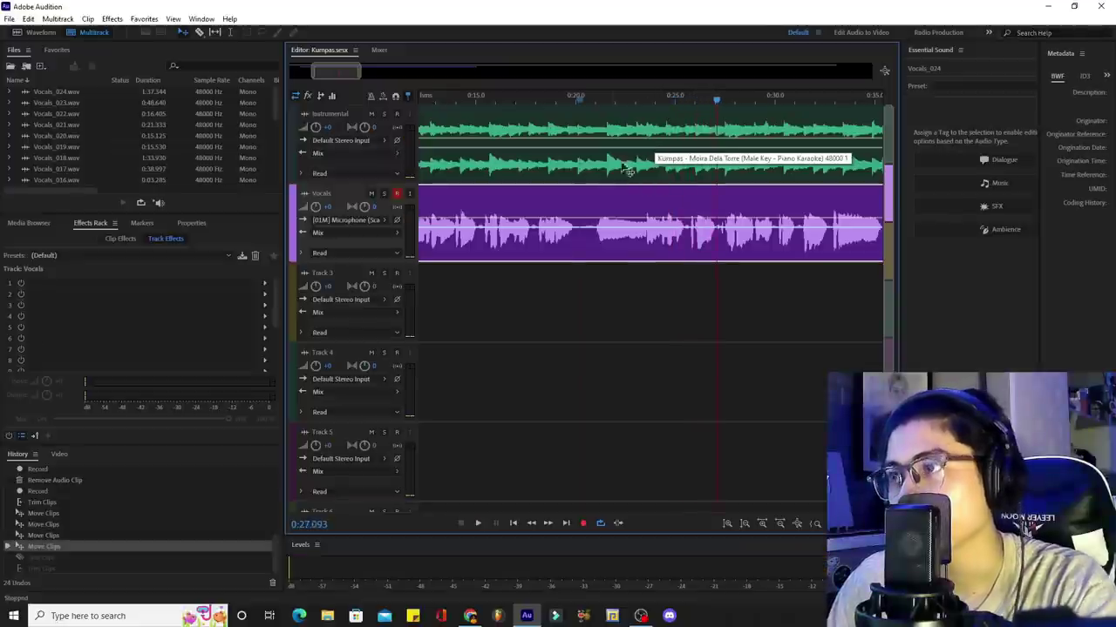
# Step: Split the vocal clip at about 0:20 and trim the second part's start to about 0:25.4
pyautogui.click(579, 100)
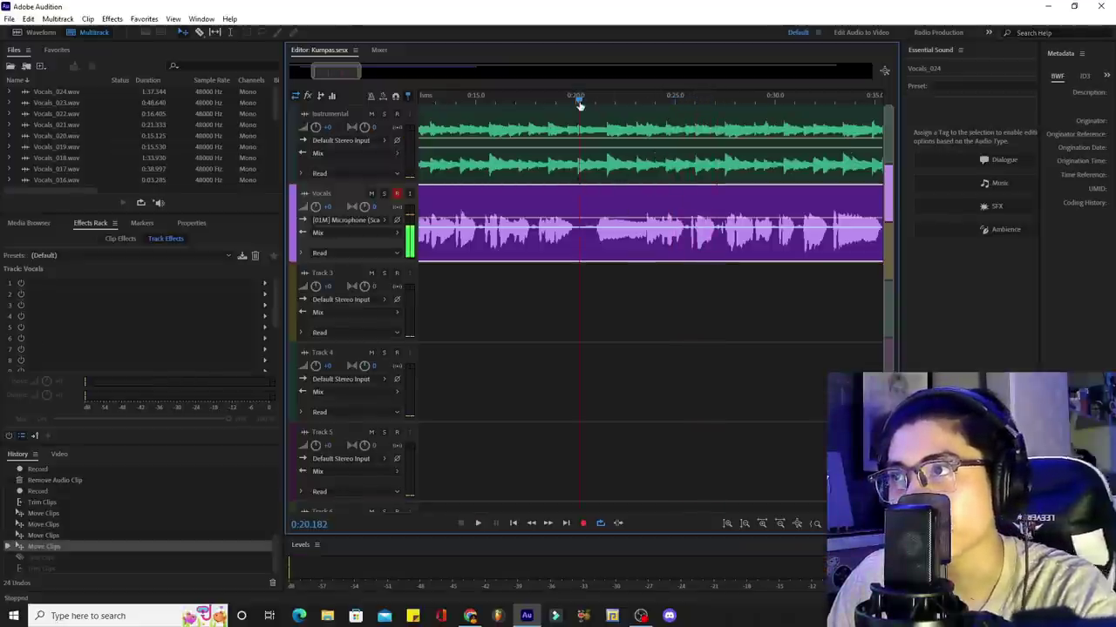
pyautogui.rightClick(582, 203)
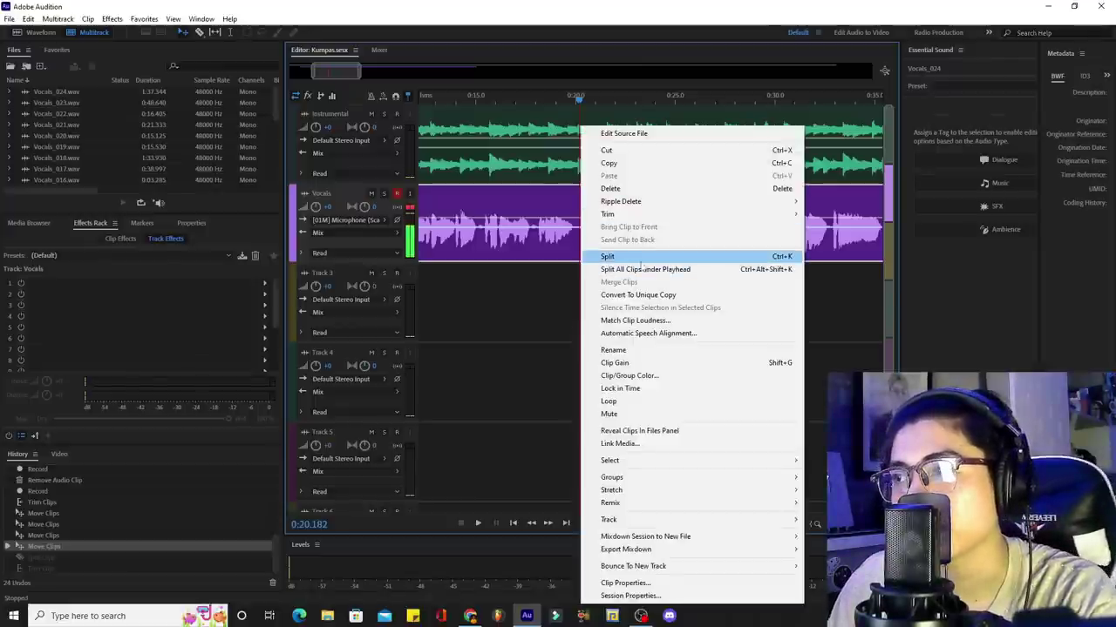
pyautogui.click(789, 257)
pyautogui.moveTo(578, 227); pyautogui.dragTo(684, 250)
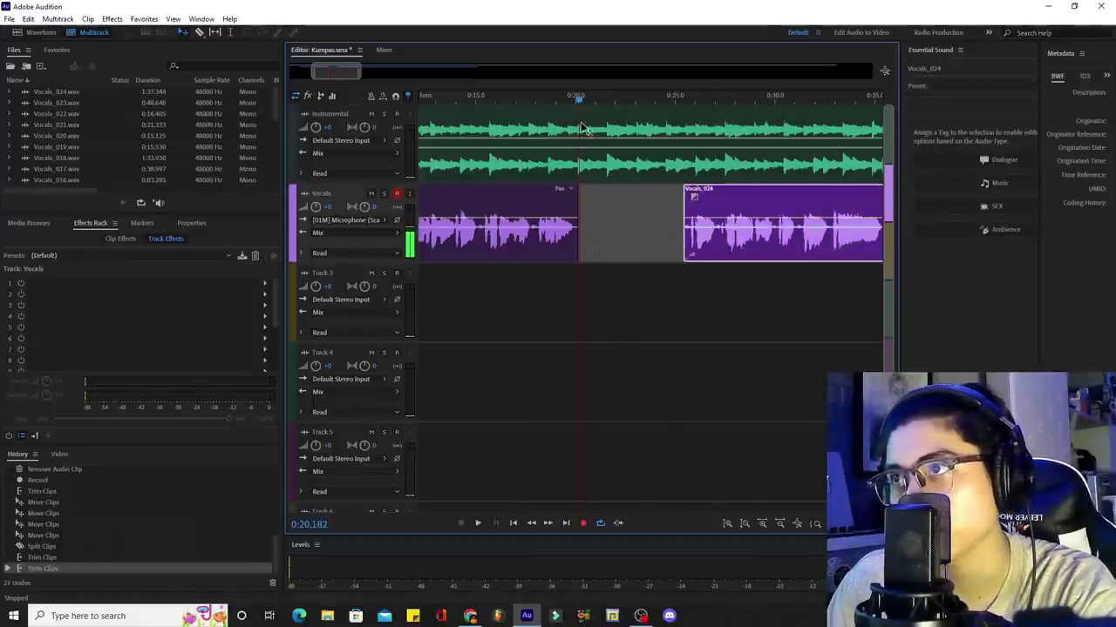
# Step: Play across the vocal gap from about 0:19 and extend the second part's start back to about 0:21
pyautogui.click(555, 100)
pyautogui.press('space')
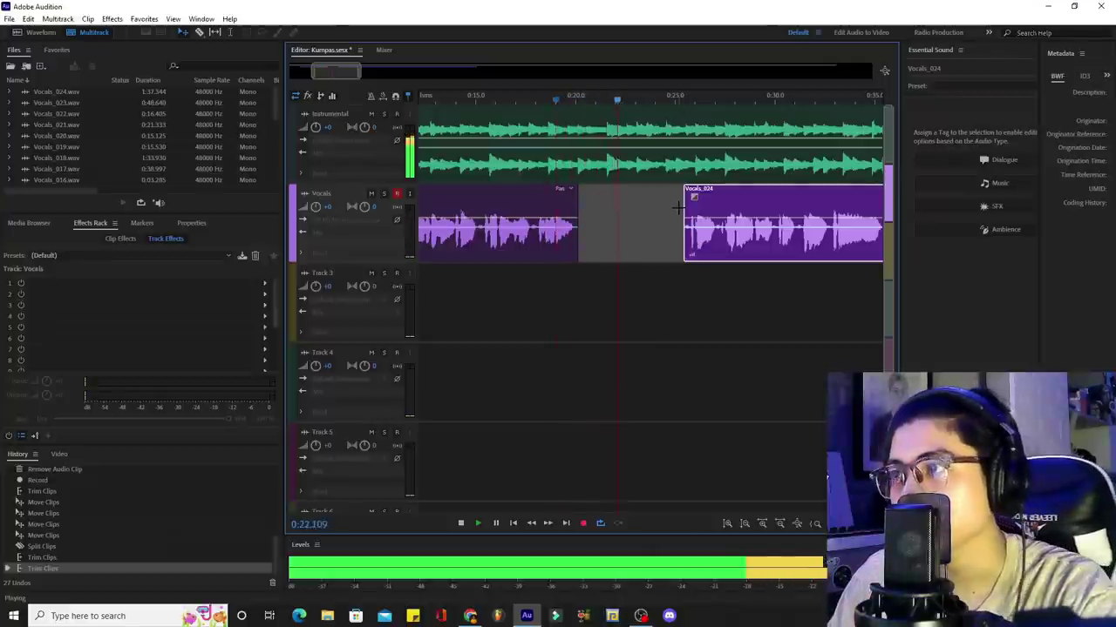
pyautogui.press('space')
pyautogui.moveTo(684, 209); pyautogui.dragTo(594, 208)
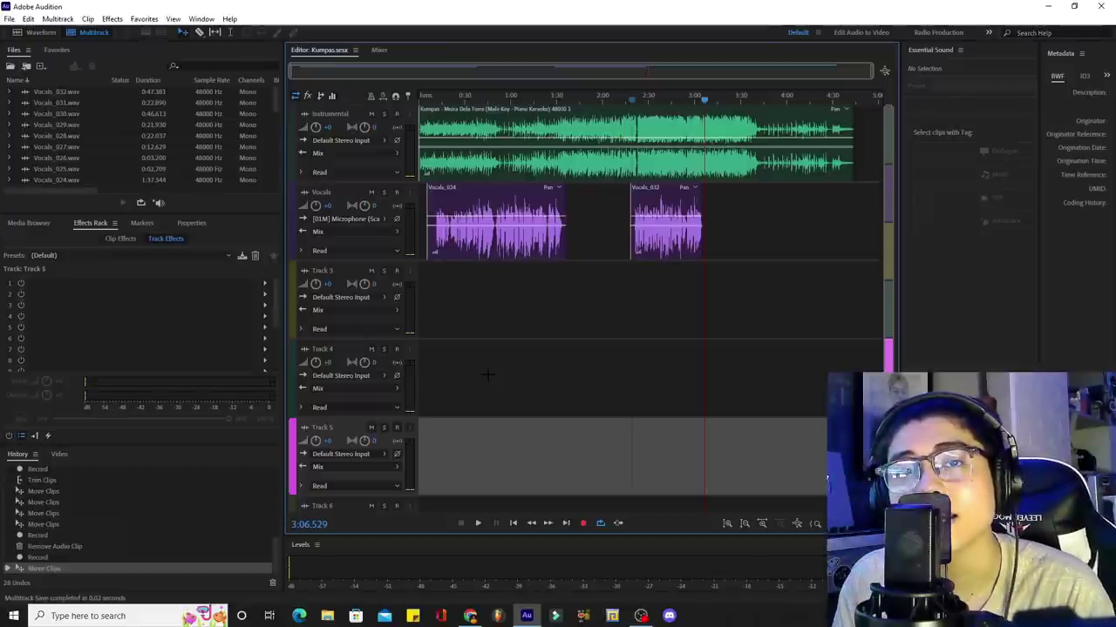
# Step: Open the Vocals_024 clip's waveform, listen to the background noise in its quiet intro from about 0:07, and return to the multitrack session
pyautogui.click(434, 98)
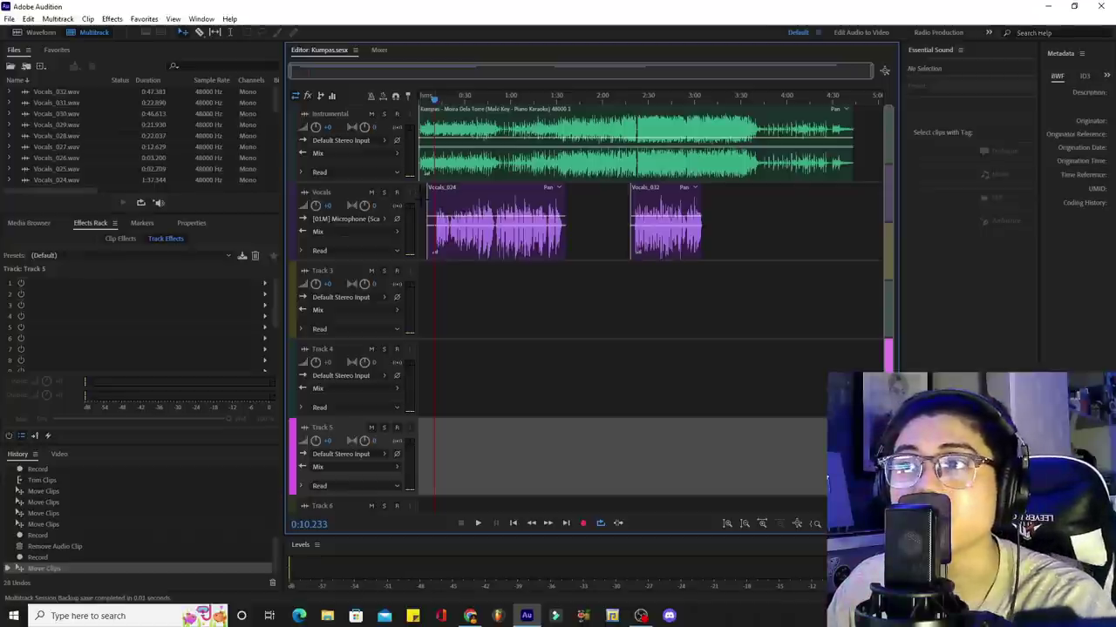
pyautogui.scroll(3, 426, 199)
pyautogui.doubleClick(472, 205)
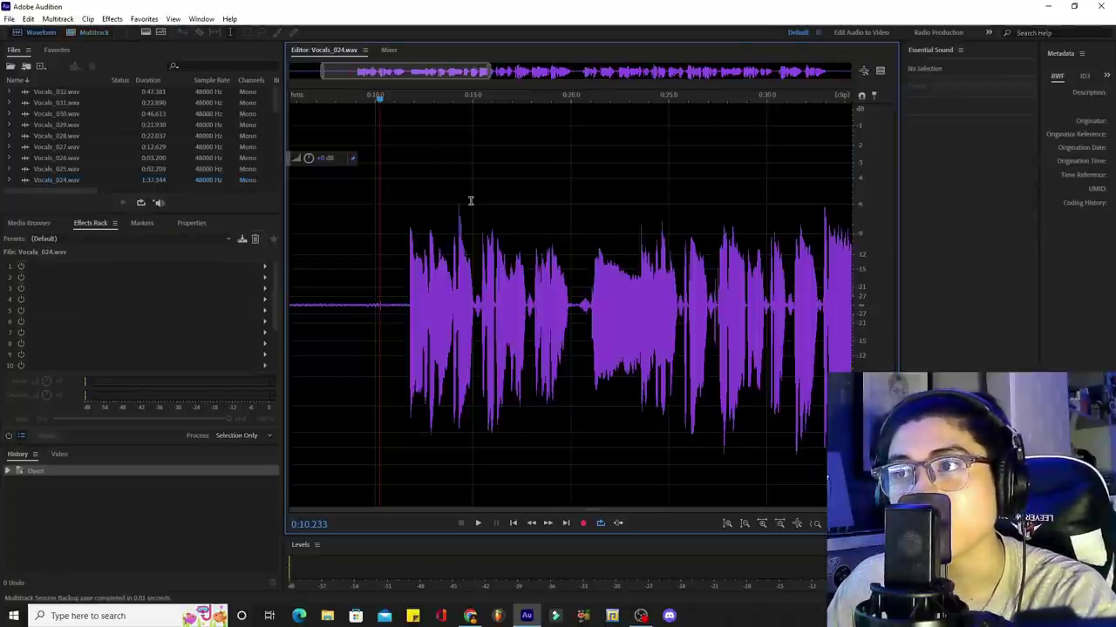
pyautogui.click(321, 324)
pyautogui.press('space')
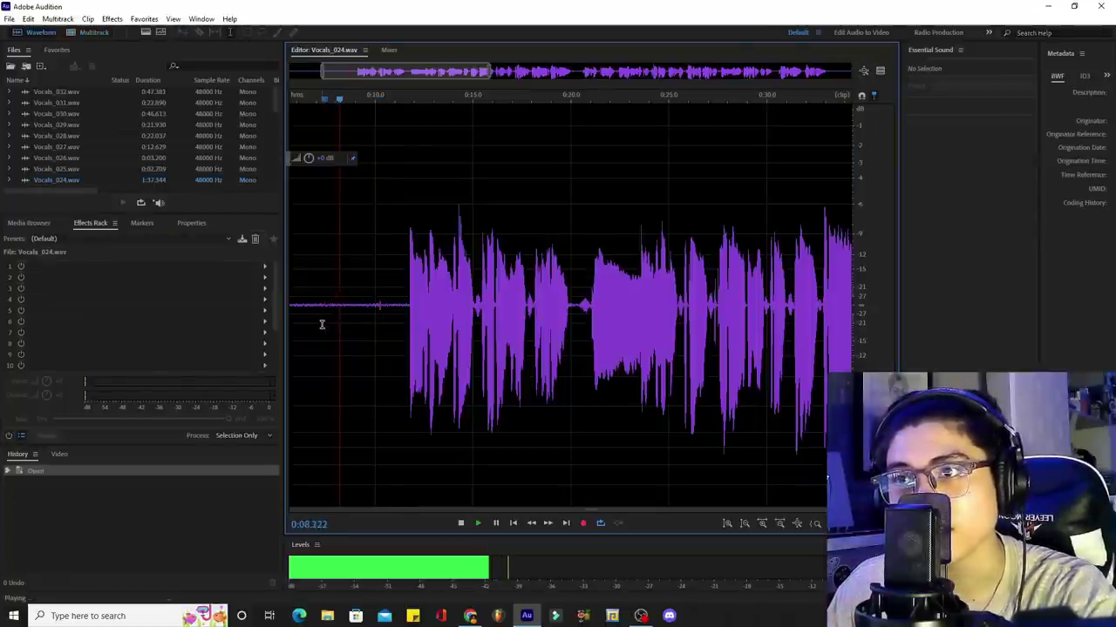
pyautogui.click(319, 324)
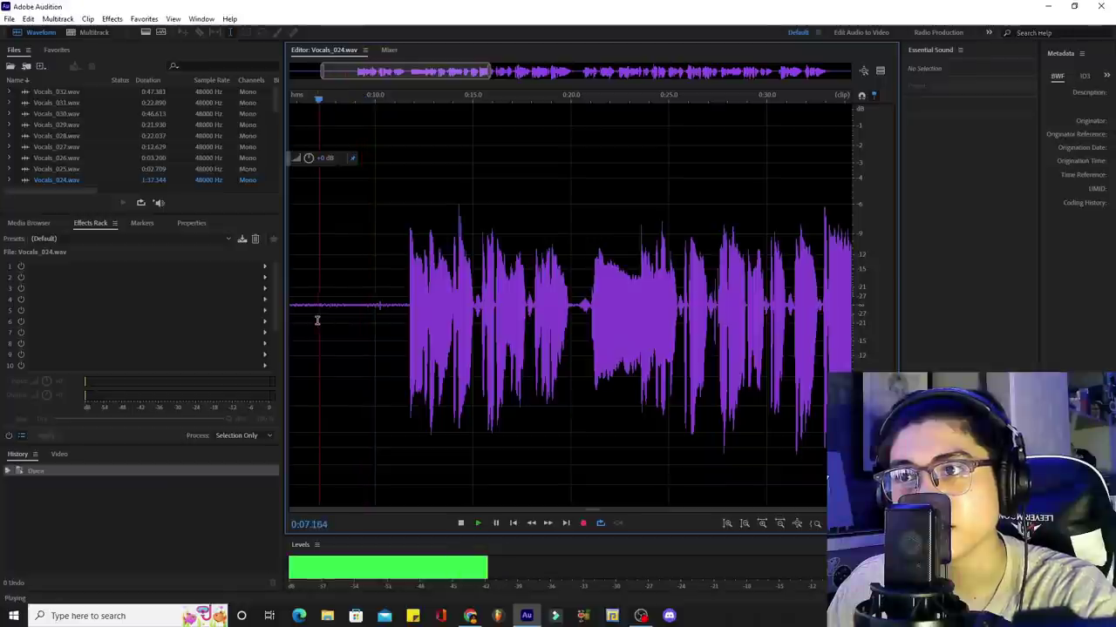
pyautogui.press('space')
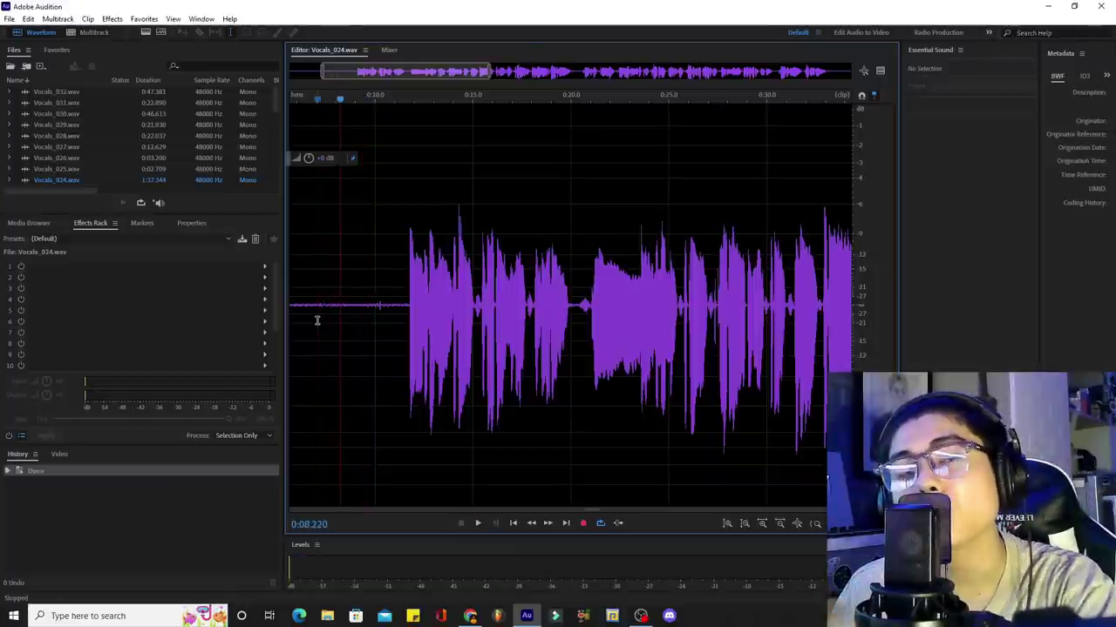
pyautogui.press('8')
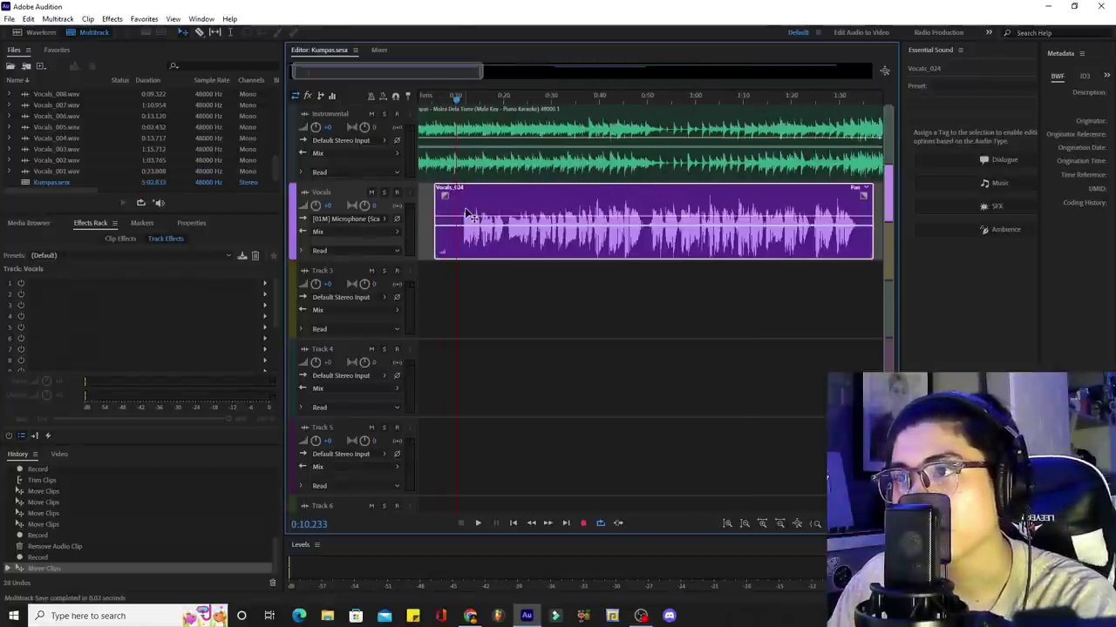
# Step: Reopen the Vocals_024 waveform and capture a noise print from a short silent stretch around 0:04
pyautogui.doubleClick(459, 209)
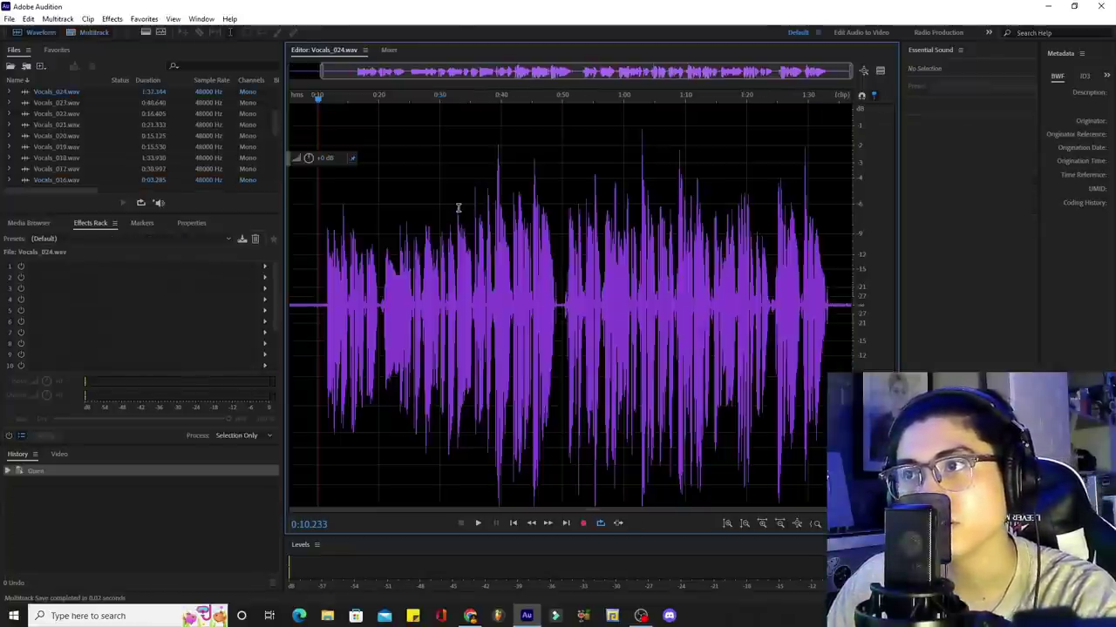
pyautogui.scroll(2, 392, 261)
pyautogui.click(327, 321)
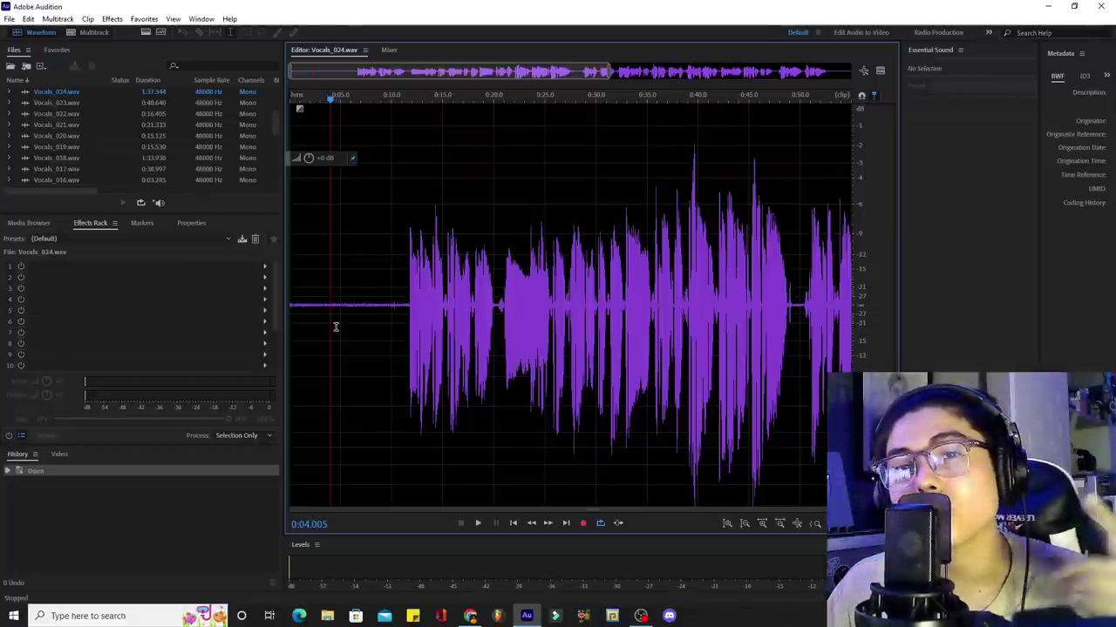
pyautogui.moveTo(326, 324); pyautogui.dragTo(337, 326)
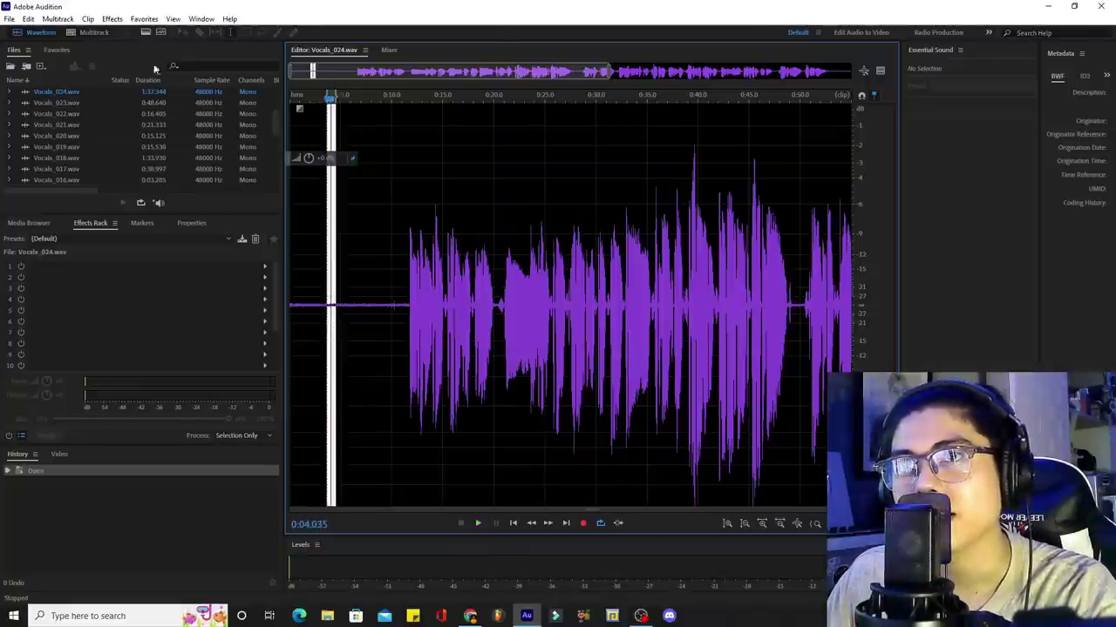
pyautogui.click(113, 21)
pyautogui.moveTo(147, 225)
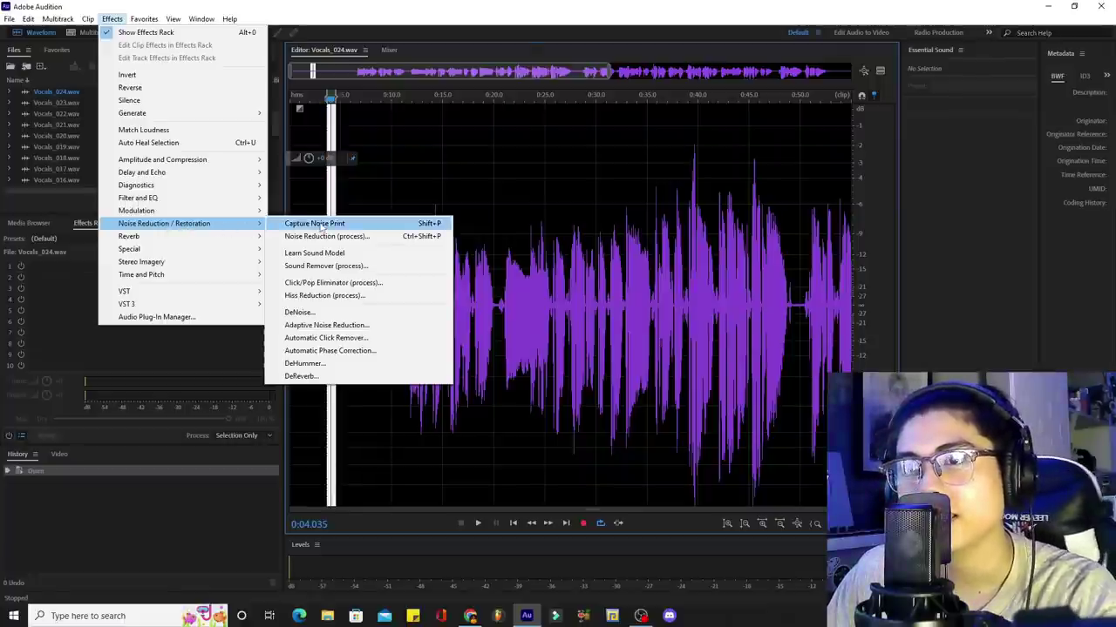
pyautogui.click(429, 224)
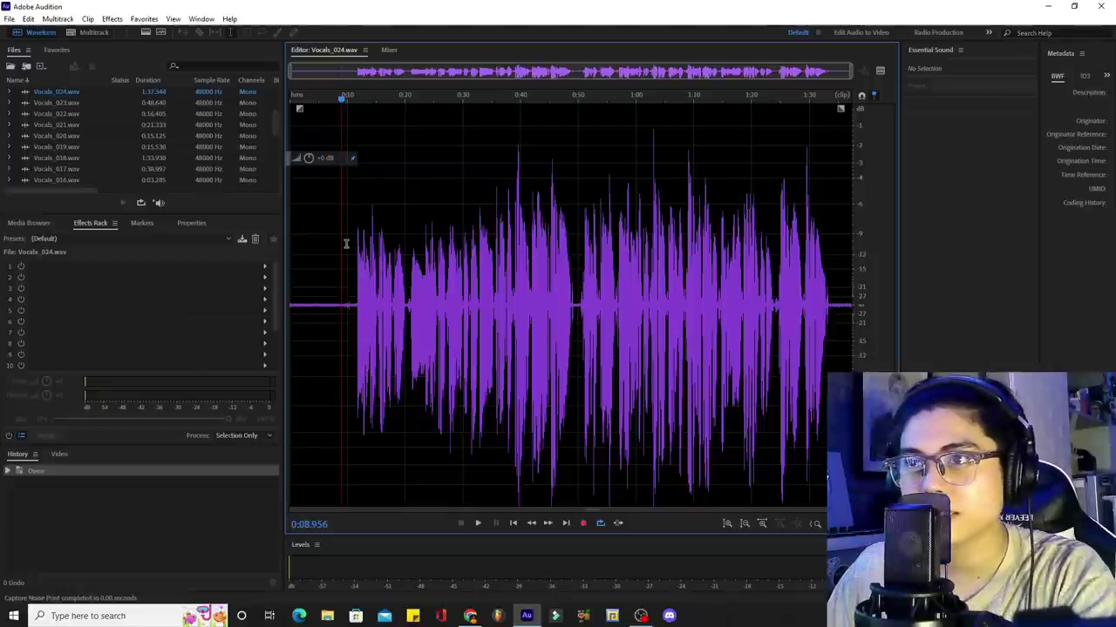
# Step: Apply Noise Reduction to the whole Vocals_024 recording with 50% noise reduction and a 16 dB reduction amount
pyautogui.hotkey('ctrl', 'a')
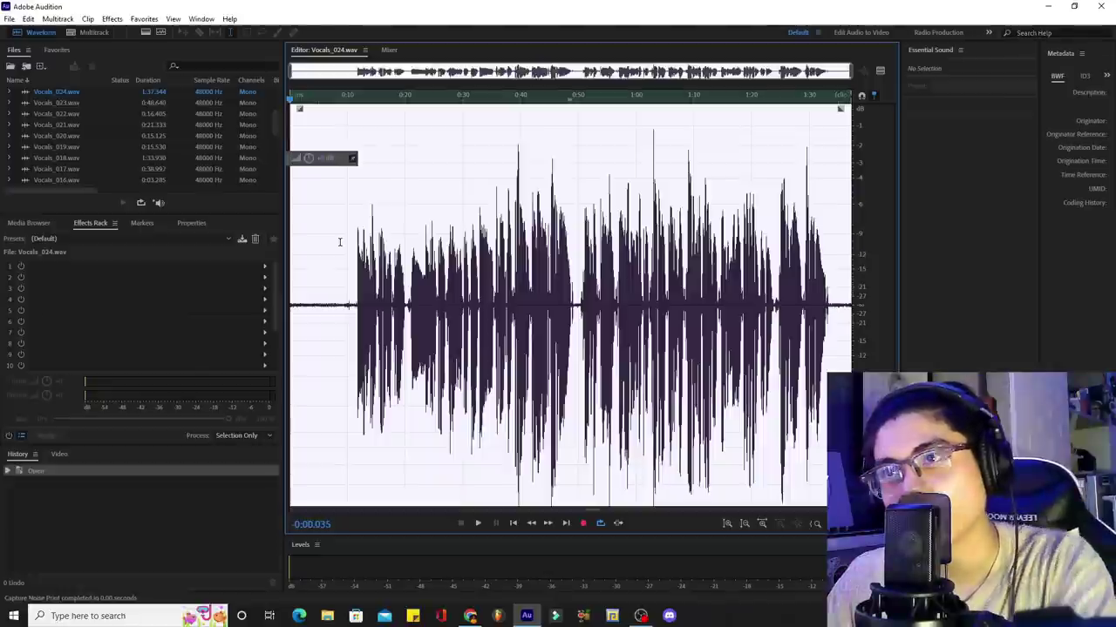
pyautogui.click(111, 21)
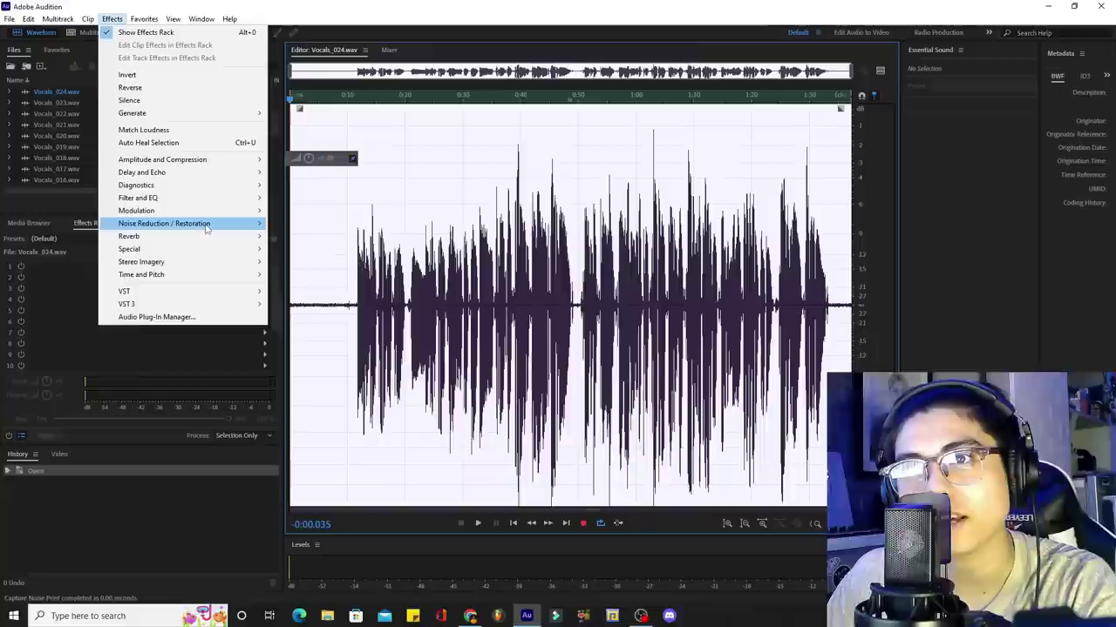
pyautogui.moveTo(207, 228)
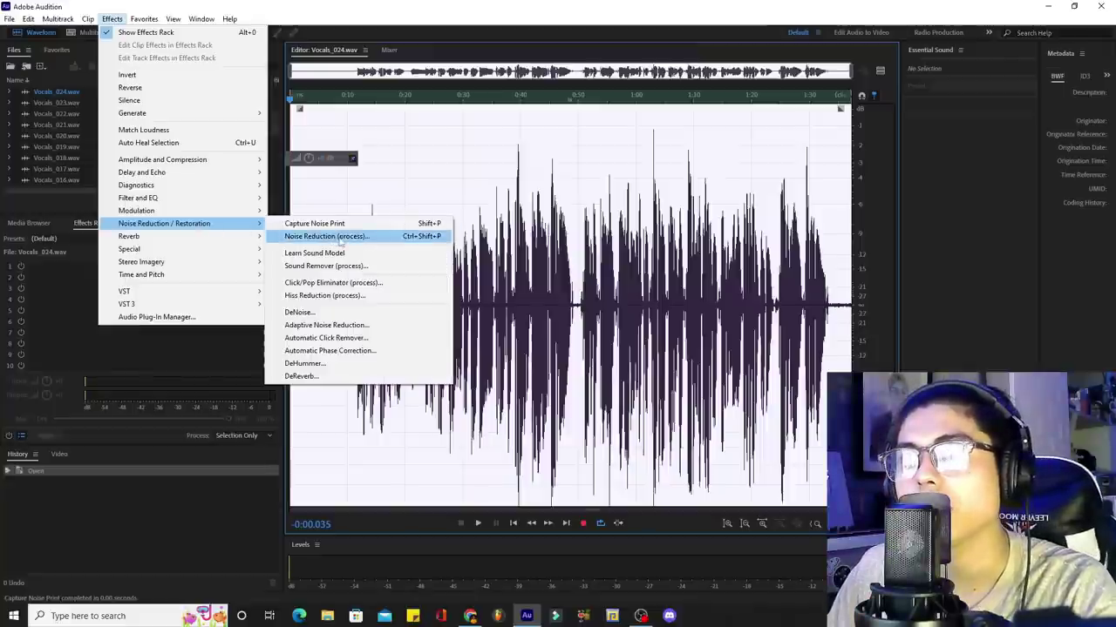
pyautogui.click(376, 238)
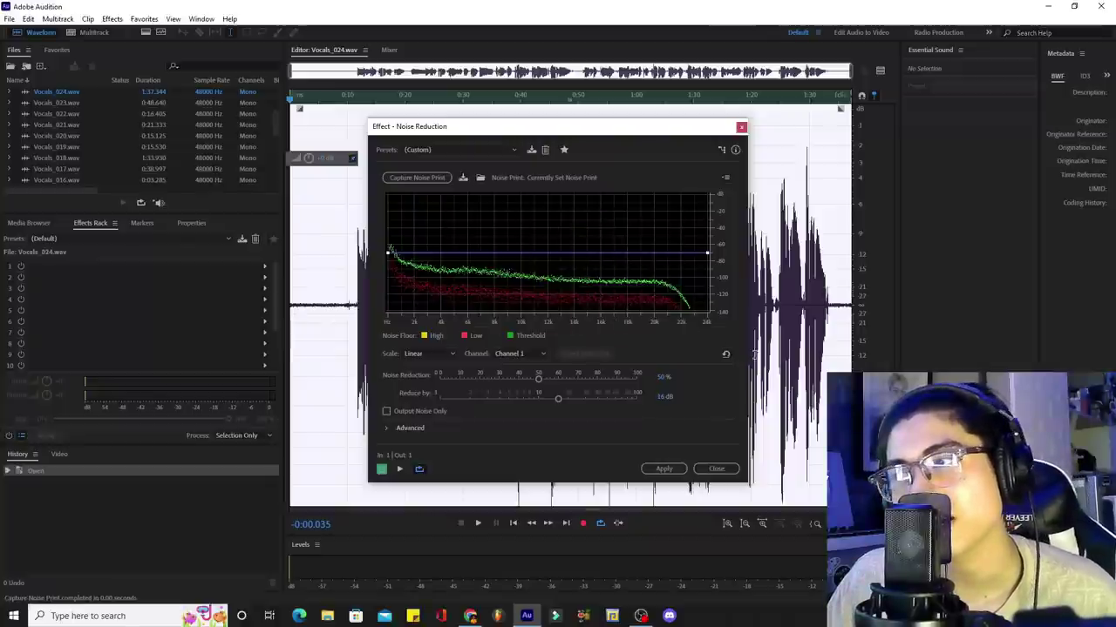
pyautogui.click(674, 471)
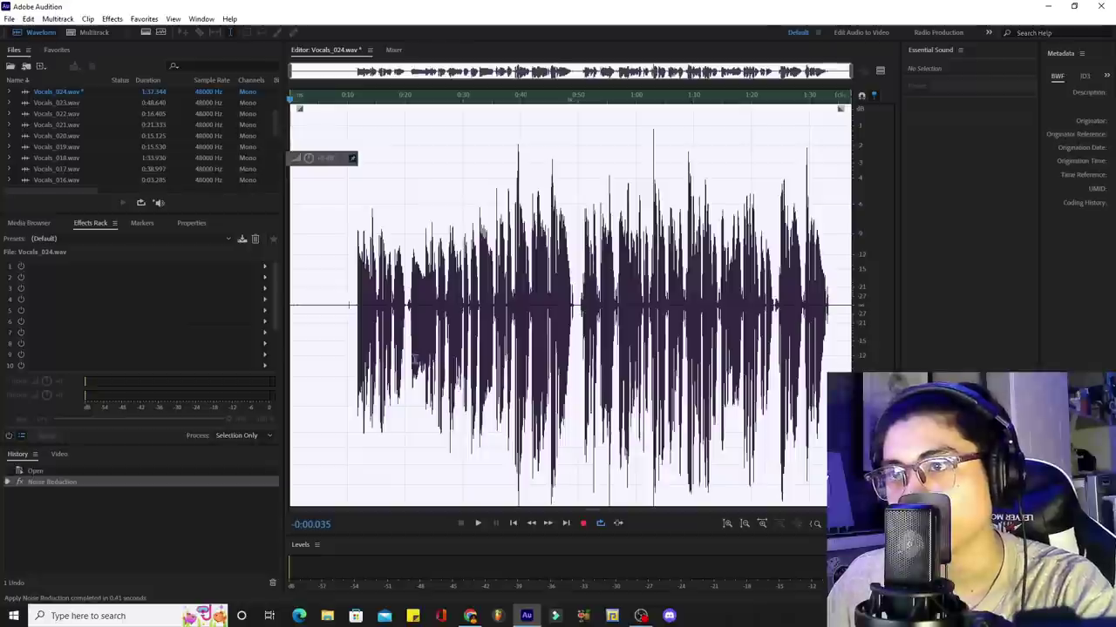
# Step: Listen to the noise-reduced intro of Vocals_024 from about 0:05, and play Vocals_032 from about 2:22.7
pyautogui.click(321, 340)
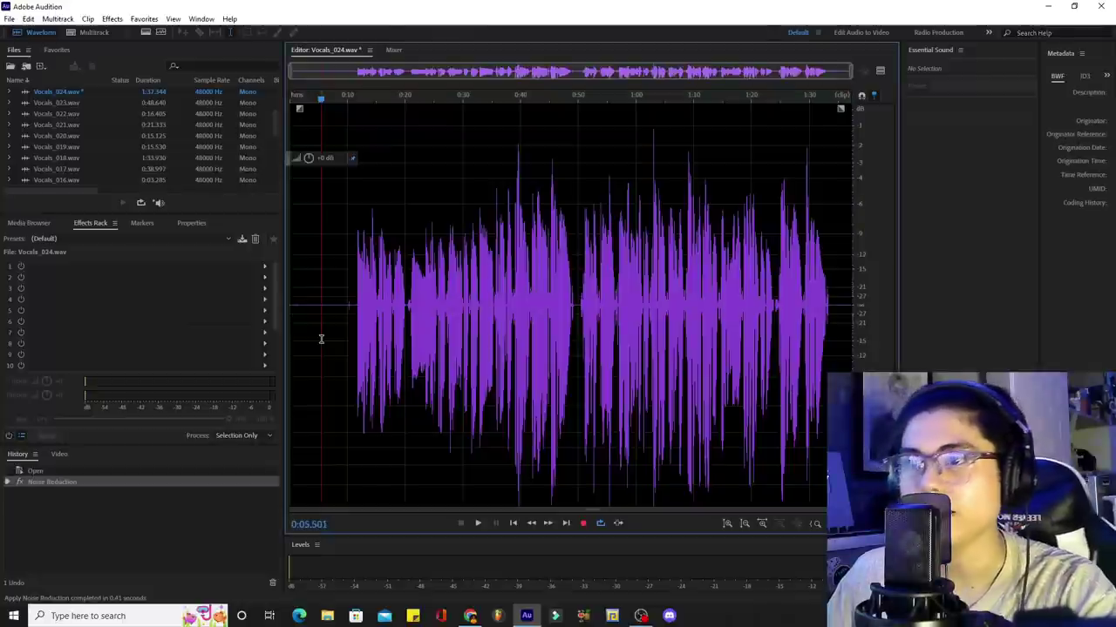
pyautogui.press('space')
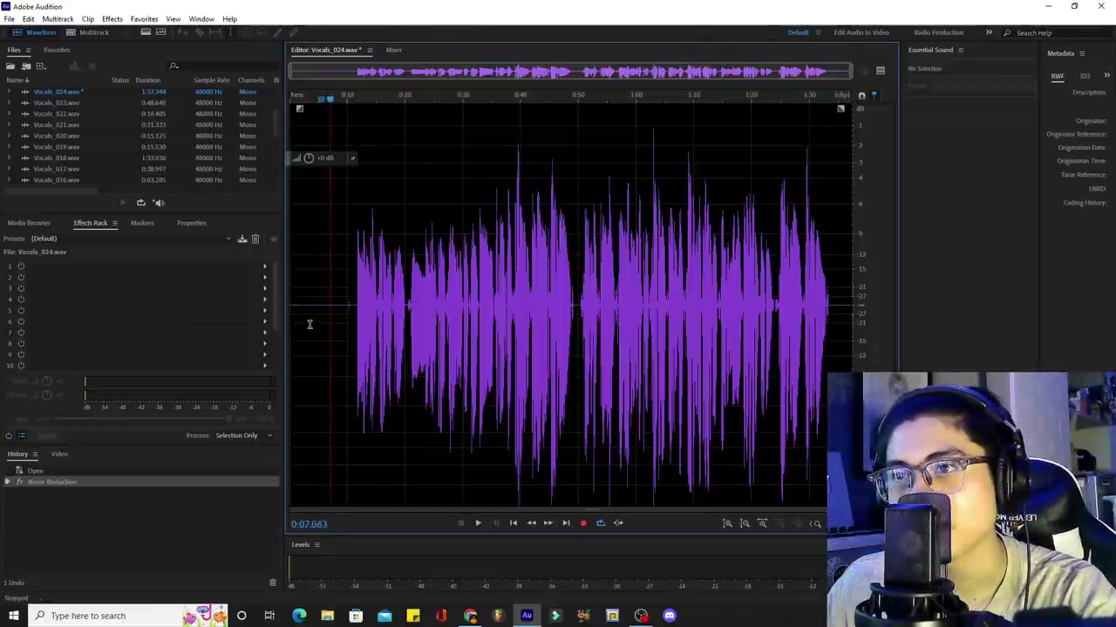
pyautogui.click(309, 323)
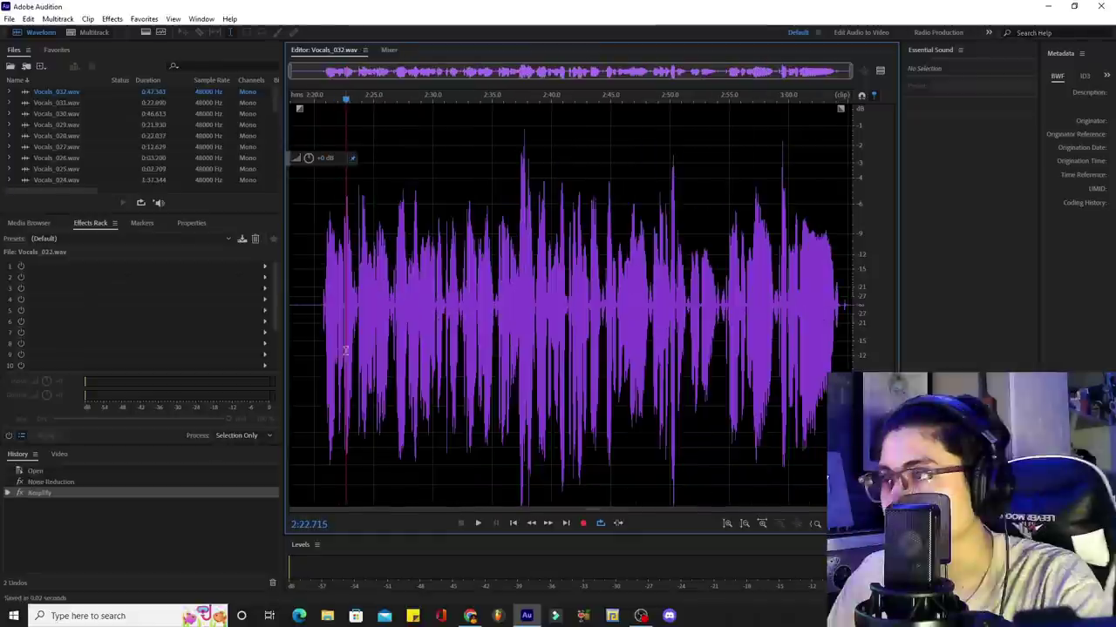
pyautogui.press('space')
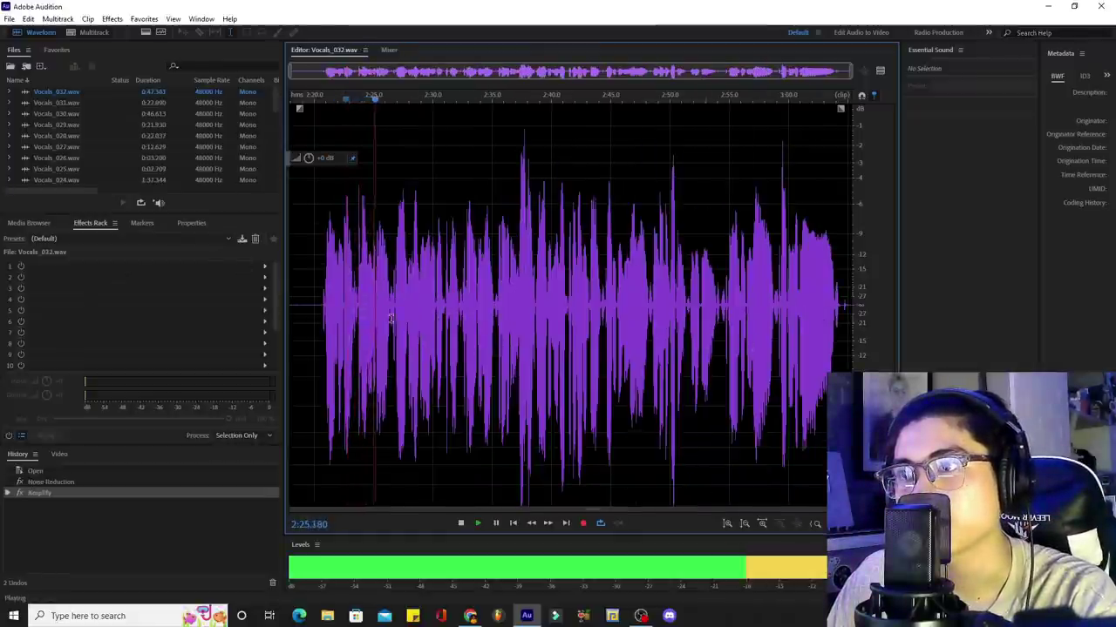
# Step: Return to the multitrack session, solo the Vocals track, and listen to it from about 0:12
pyautogui.click(321, 338)
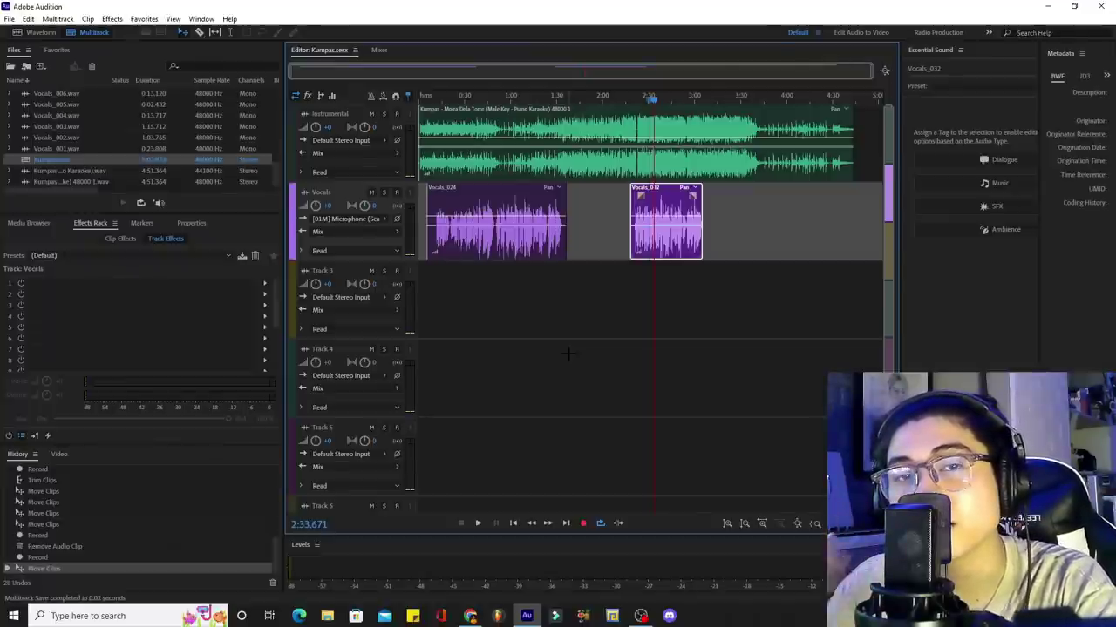
pyautogui.click(383, 192)
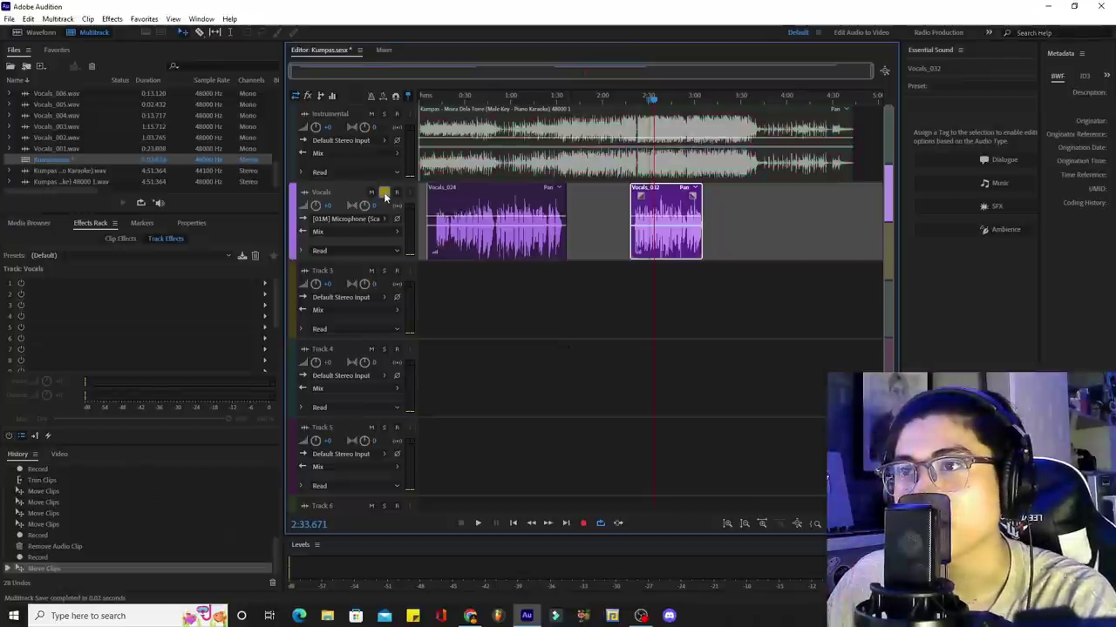
pyautogui.click(437, 99)
pyautogui.press('space')
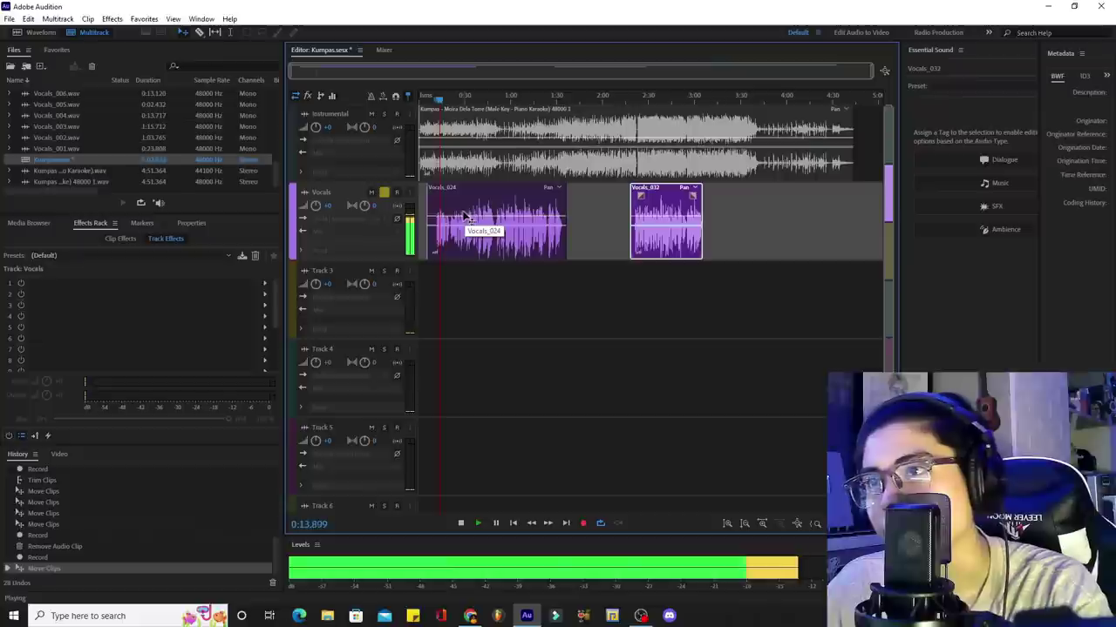
pyautogui.press('space')
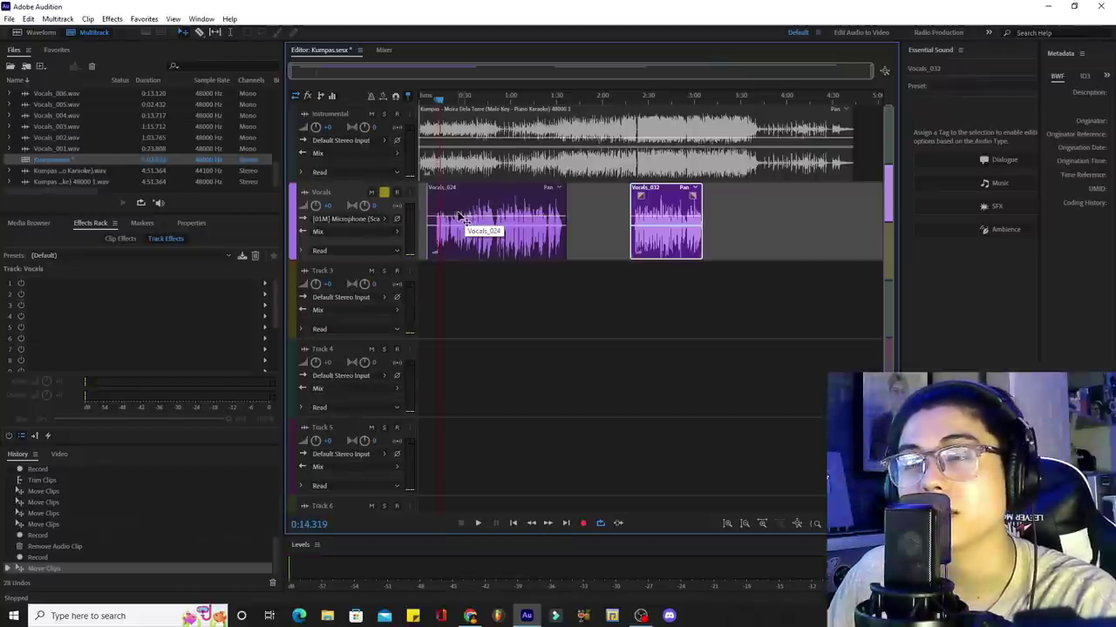
# Step: Export a Wave PCM mixdown of the entire session as Vocals in the Kumpas folder of ADOBE PROJECTS
pyautogui.click(10, 19)
pyautogui.click(11, 20)
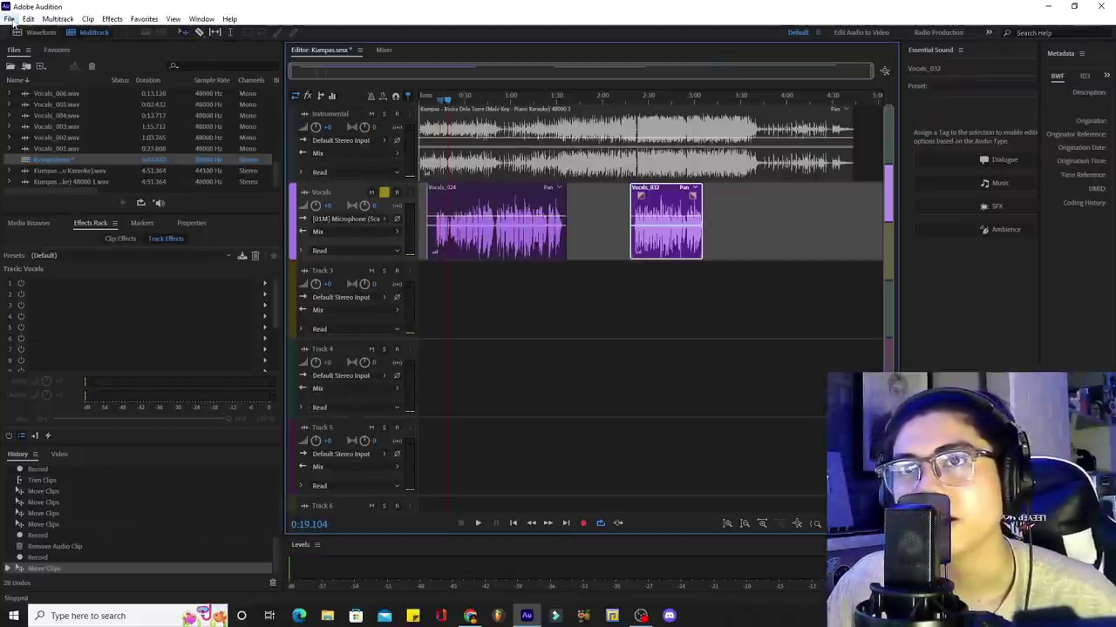
pyautogui.click(11, 19)
pyautogui.moveTo(52, 239)
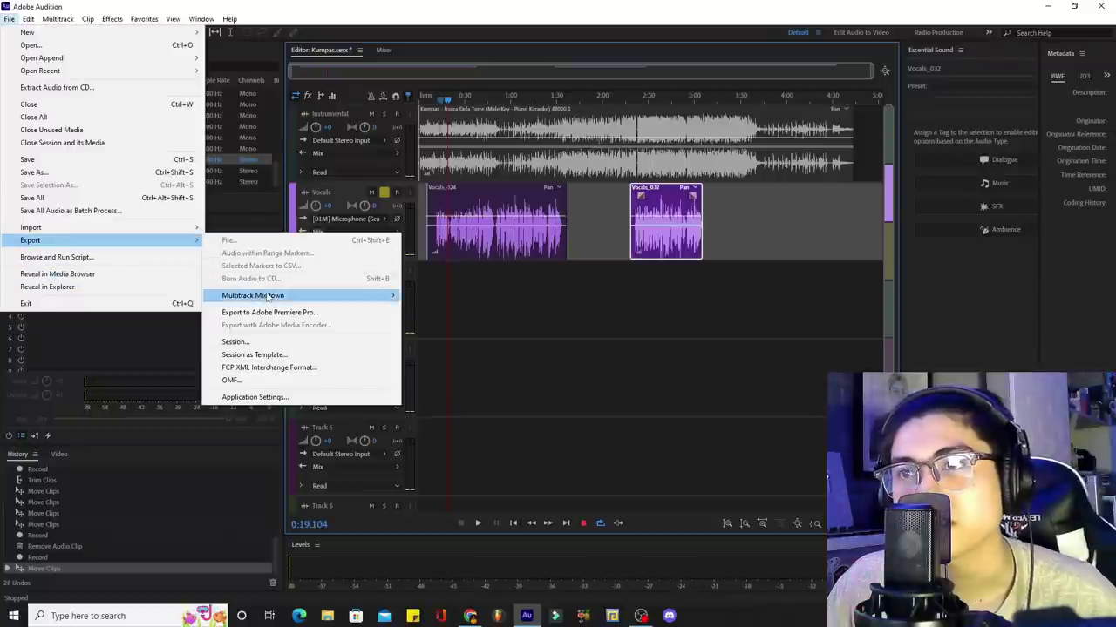
pyautogui.moveTo(267, 297)
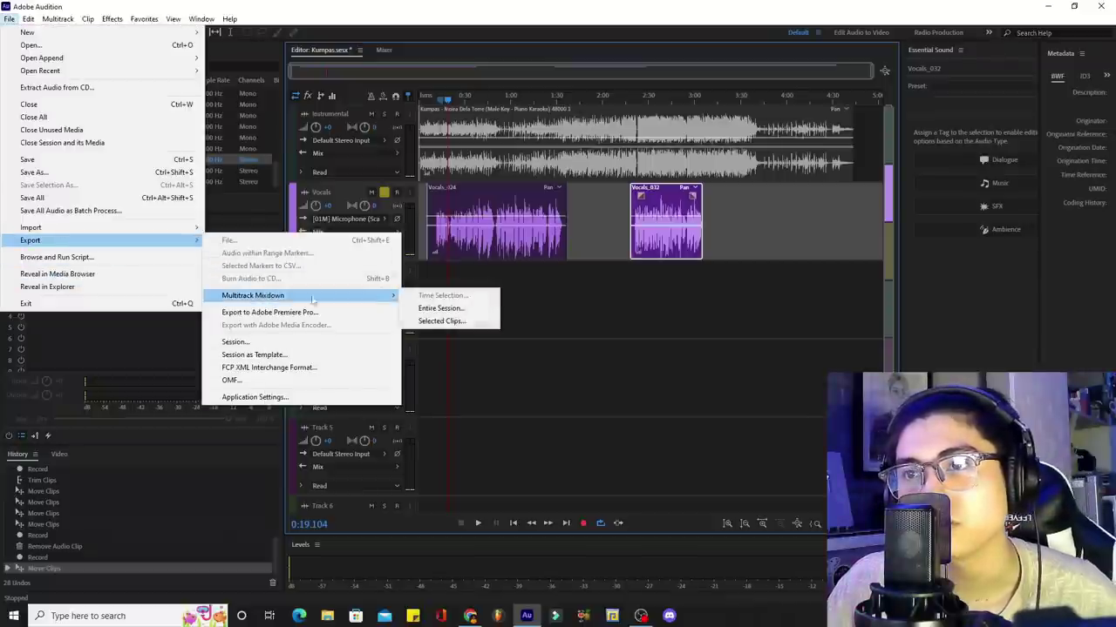
pyautogui.click(474, 313)
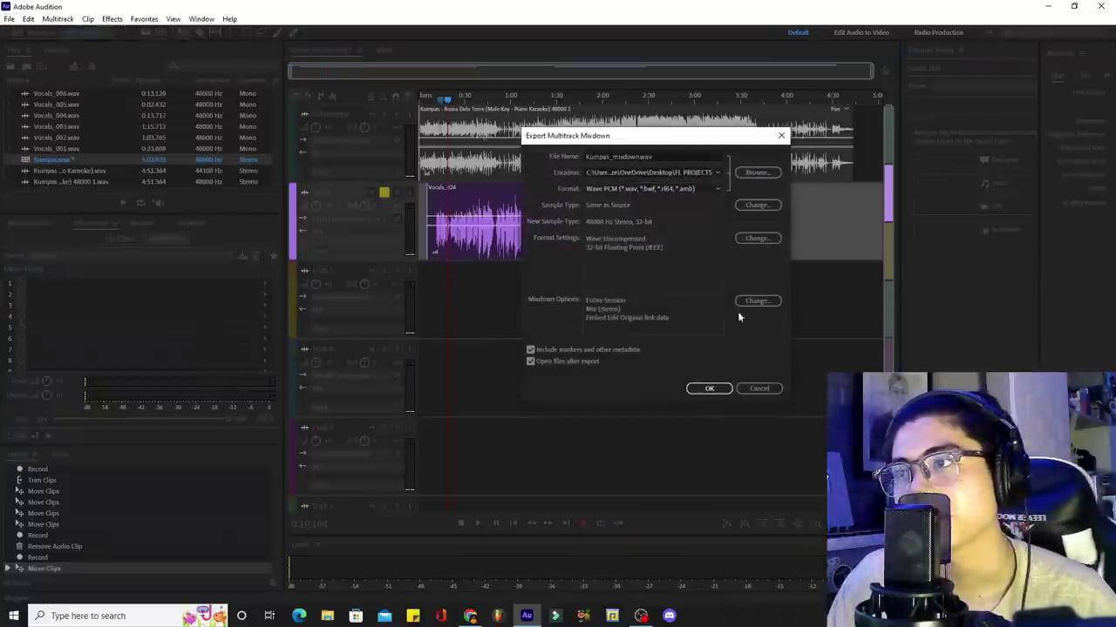
pyautogui.click(756, 172)
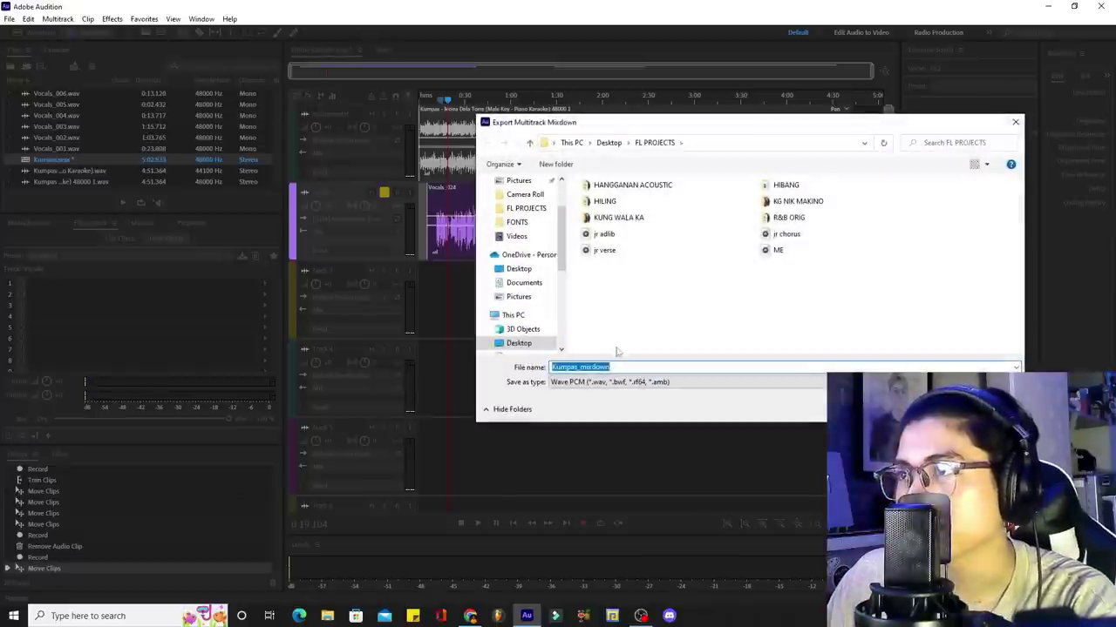
pyautogui.doubleClick(614, 249)
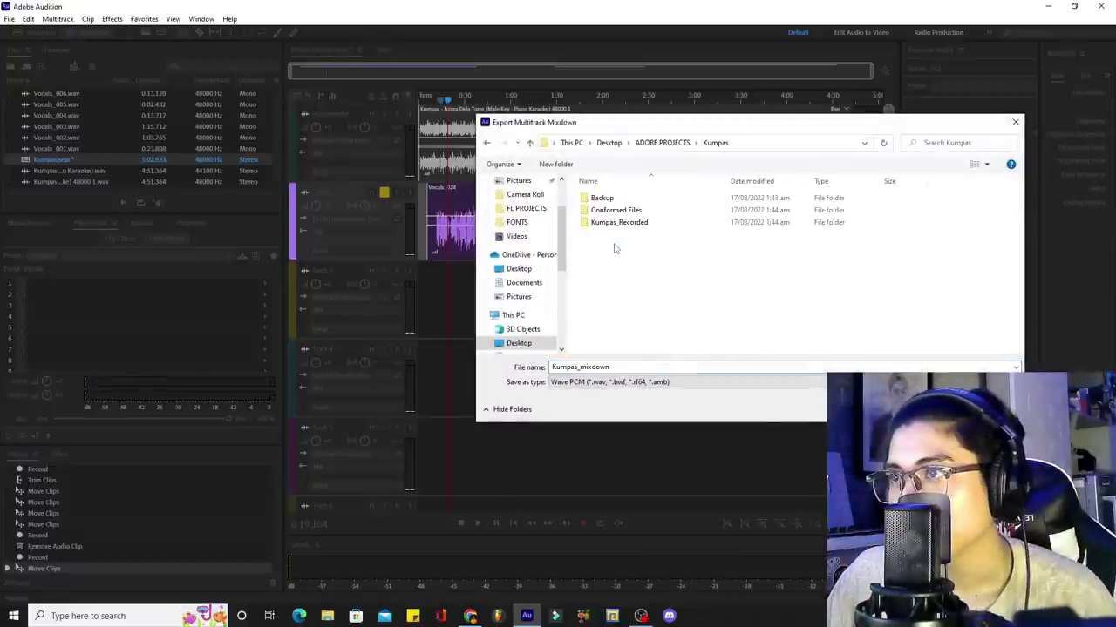
pyautogui.doubleClick(645, 366)
pyautogui.press('BackSpace')
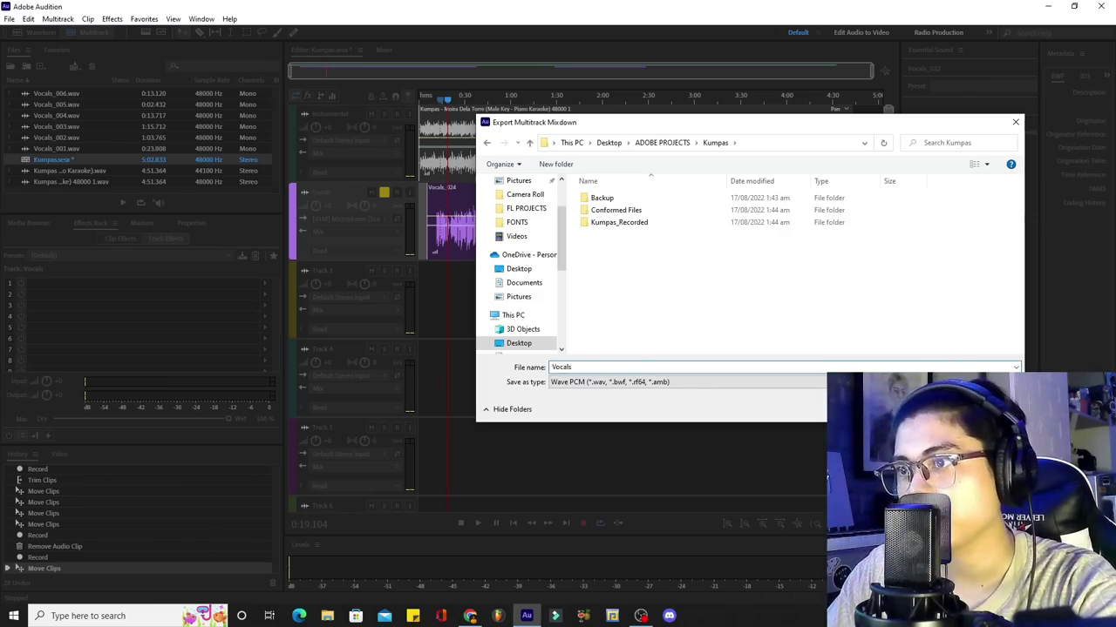
pyautogui.press('Return')
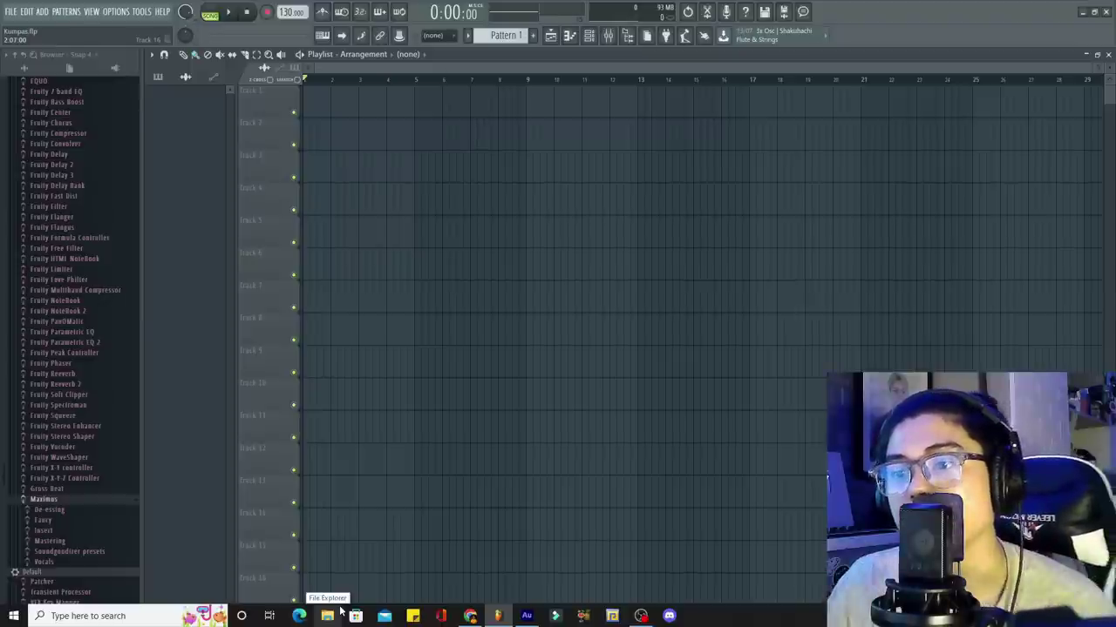
# Step: In FL Studio, place the exported Vocals file from File Explorer at the start of playlist Track 1 and route it to mixer track 1
pyautogui.moveTo(340, 610); pyautogui.dragTo(549, 105)
pyautogui.doubleClick(520, 106)
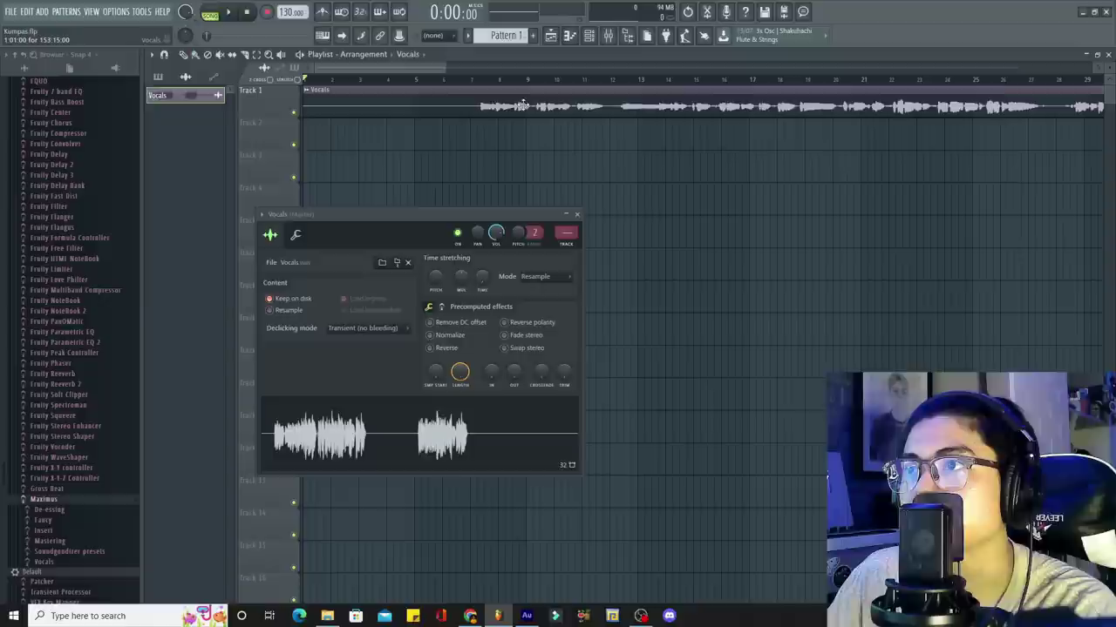
pyautogui.scroll(1, 566, 233)
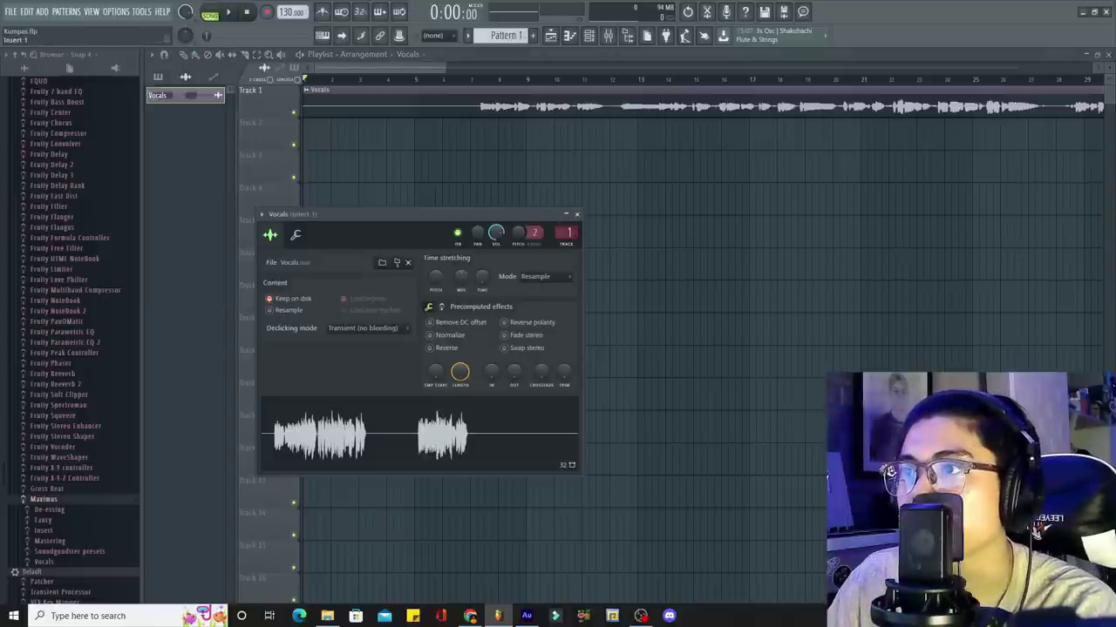
pyautogui.click(562, 233)
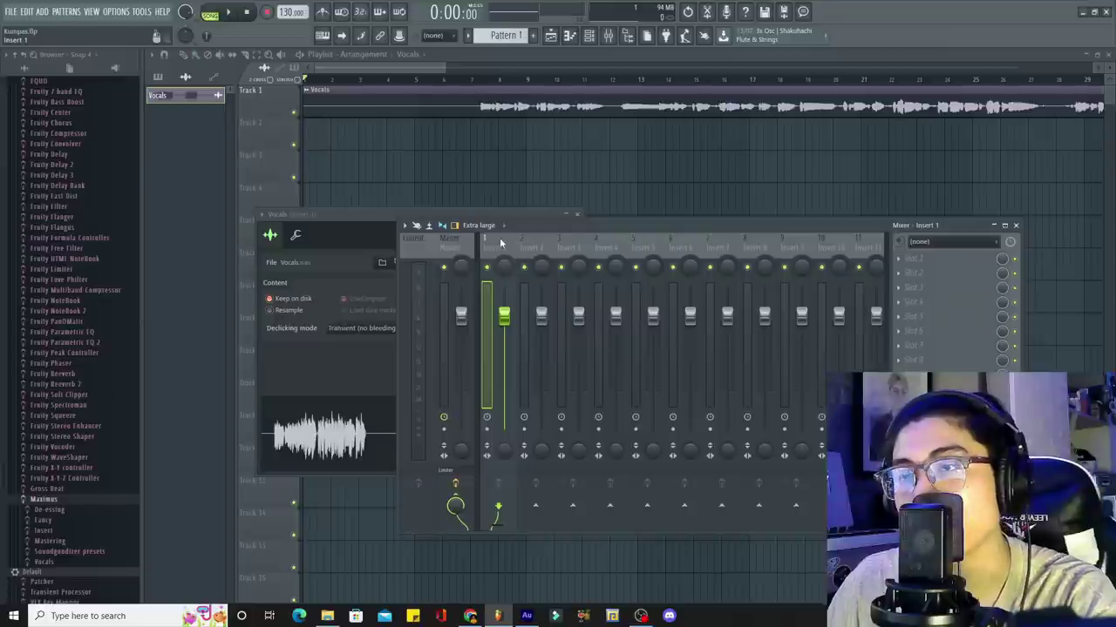
# Step: Rename mixer Insert 1 as Vocals and colour it purple
pyautogui.rightClick(499, 237)
pyautogui.click(541, 249)
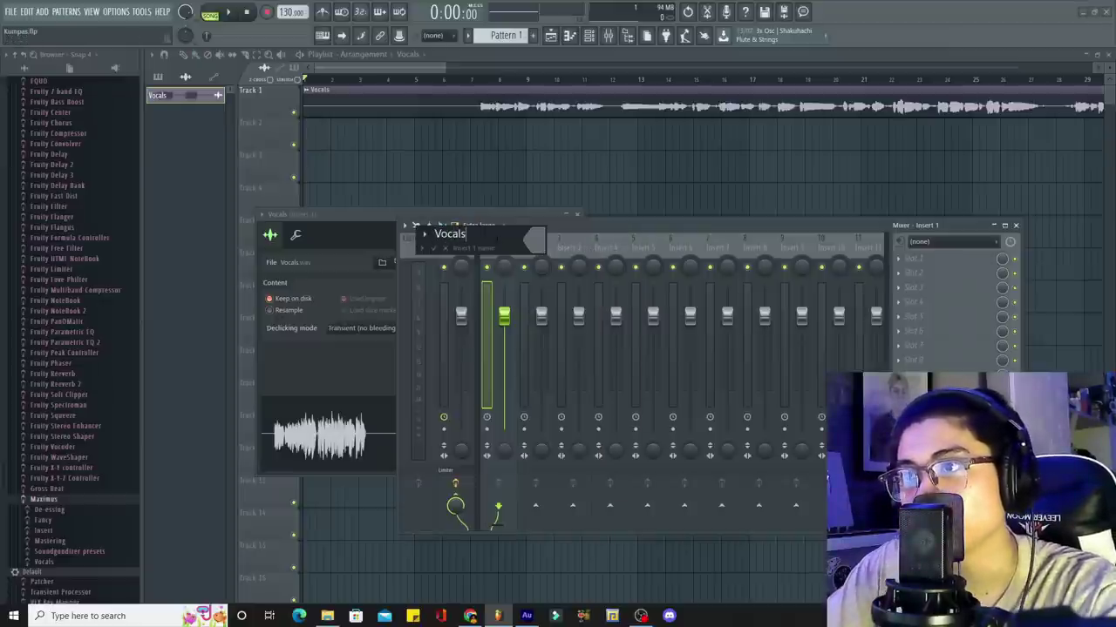
pyautogui.write('Vocals')
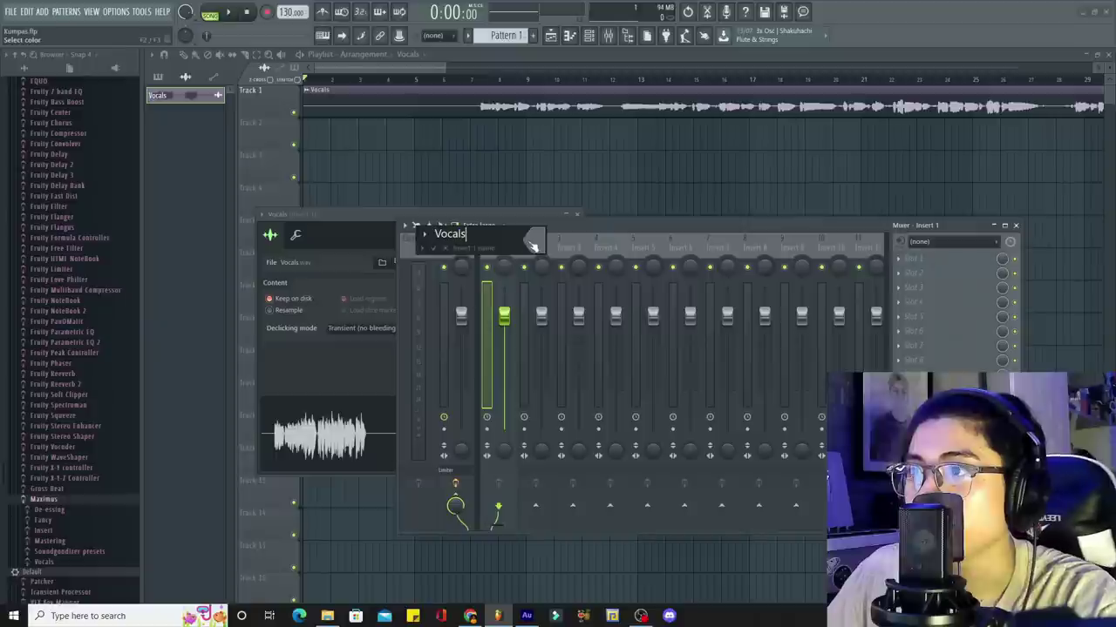
pyautogui.click(534, 240)
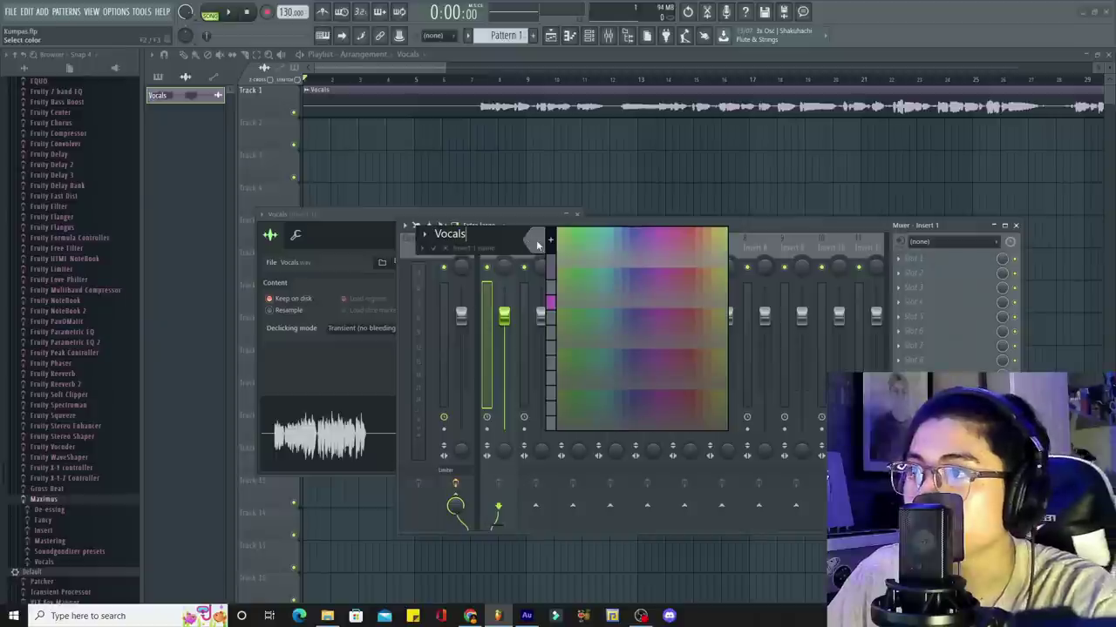
pyautogui.click(657, 229)
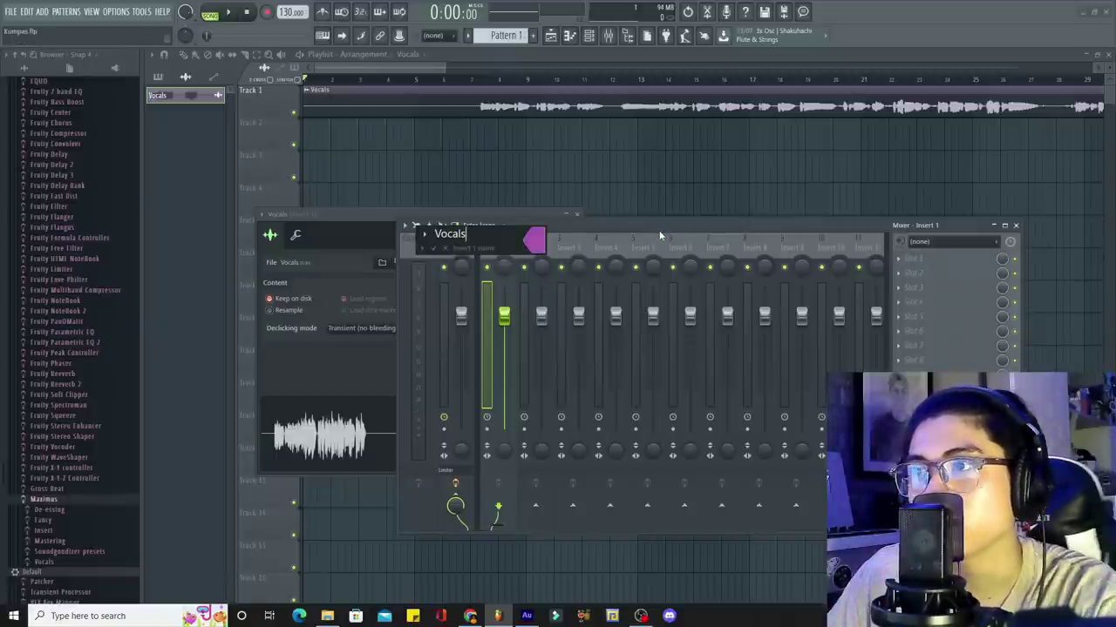
pyautogui.press('Return')
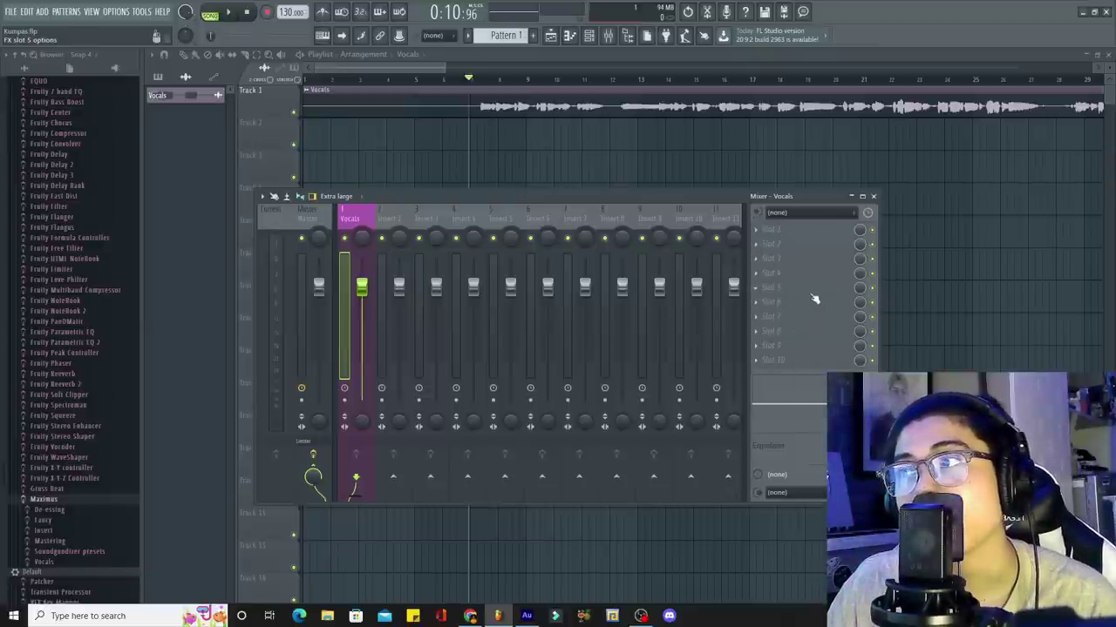
# Step: Load Fruity Parametric EQ 2 in the first effect slot of the Vocals mixer track
pyautogui.moveTo(810, 197); pyautogui.dragTo(719, 153)
pyautogui.click(668, 187)
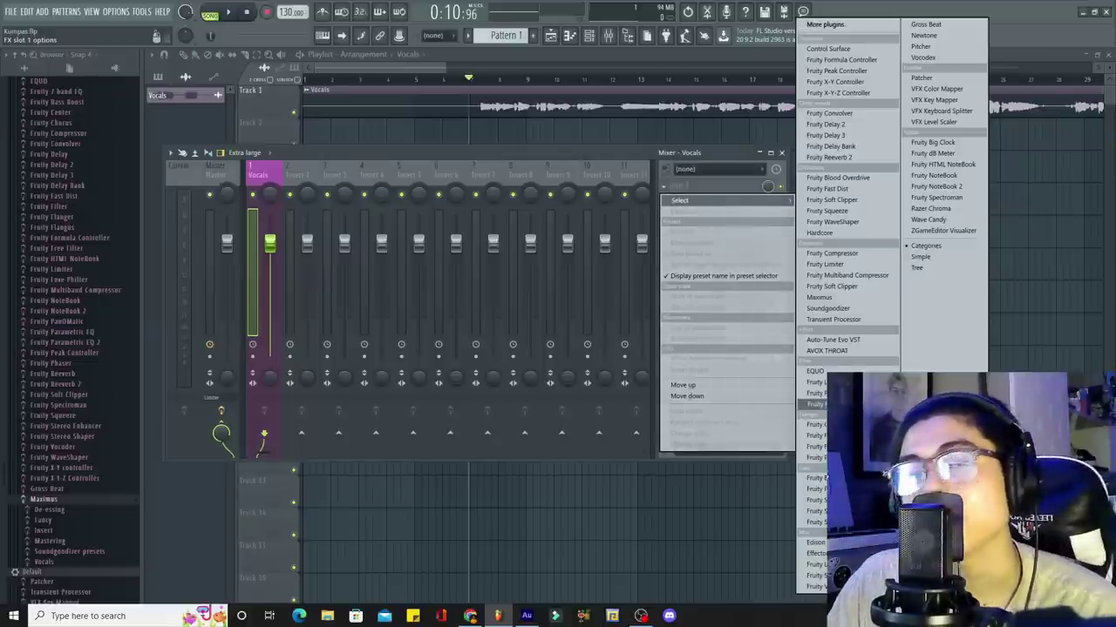
pyautogui.click(815, 404)
pyautogui.moveTo(644, 342); pyautogui.dragTo(592, 259)
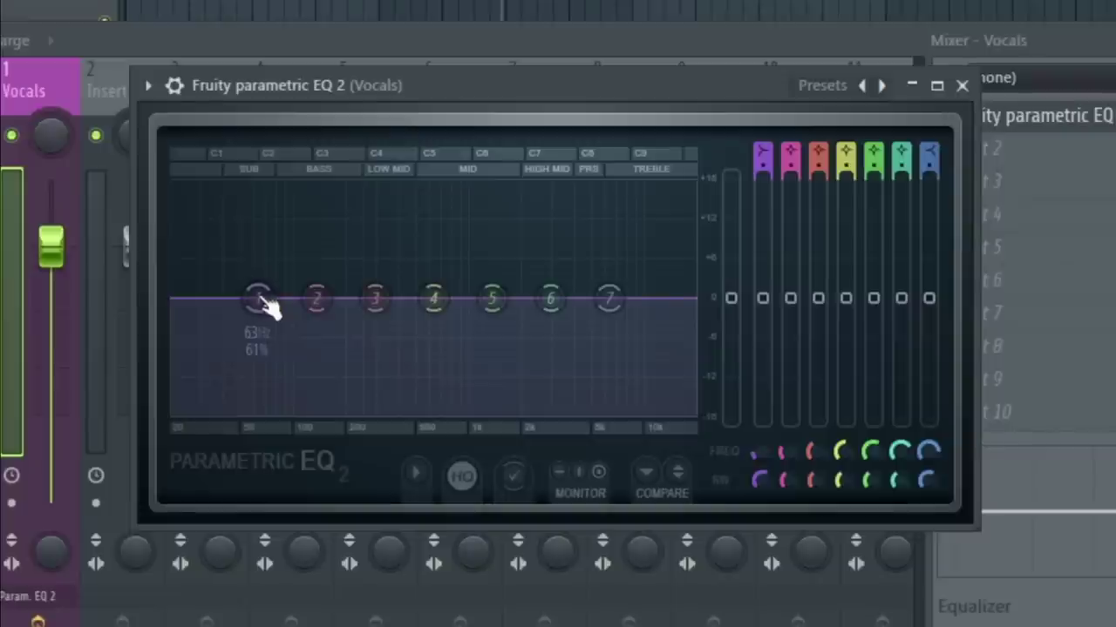
# Step: Set EQ band 1 to a high pass filter and choose a steeper order for its slope
pyautogui.rightClick(259, 296)
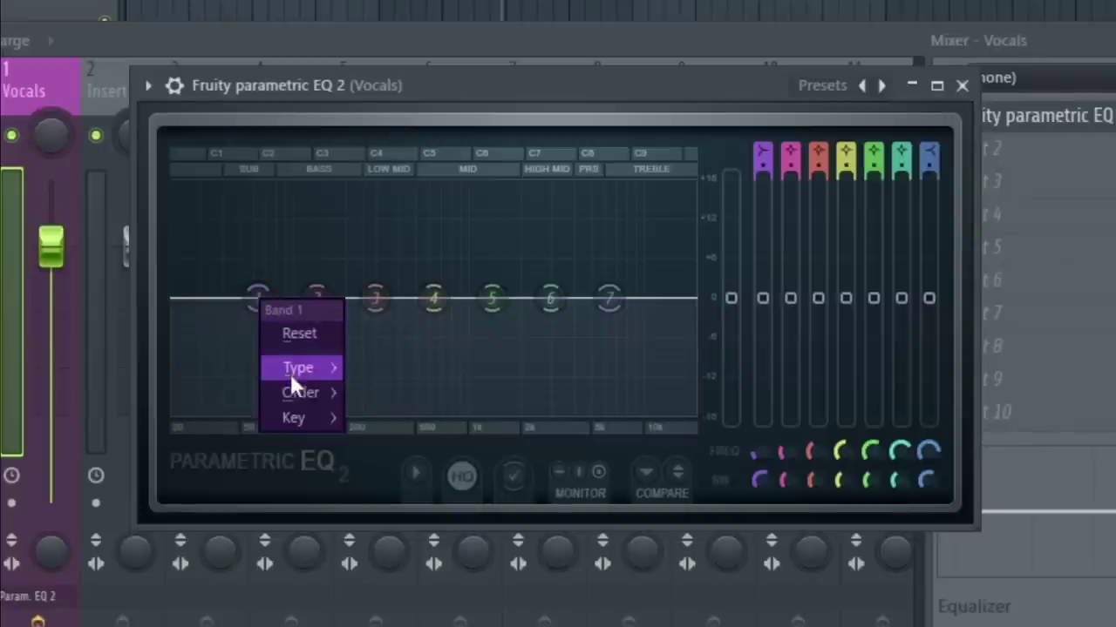
pyautogui.moveTo(292, 369)
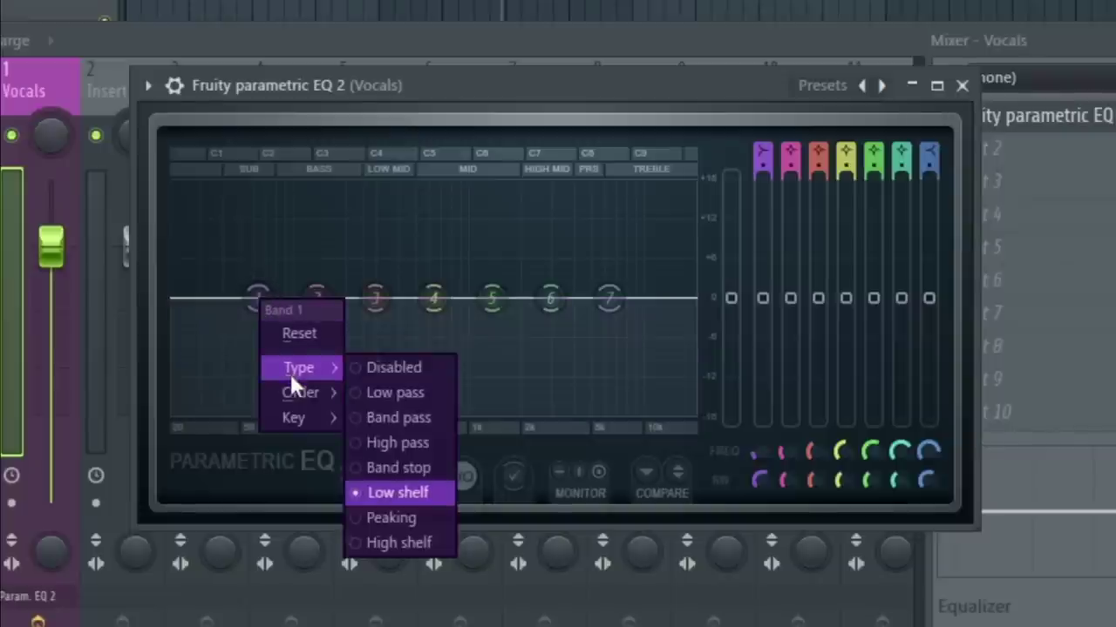
pyautogui.click(371, 441)
pyautogui.rightClick(259, 298)
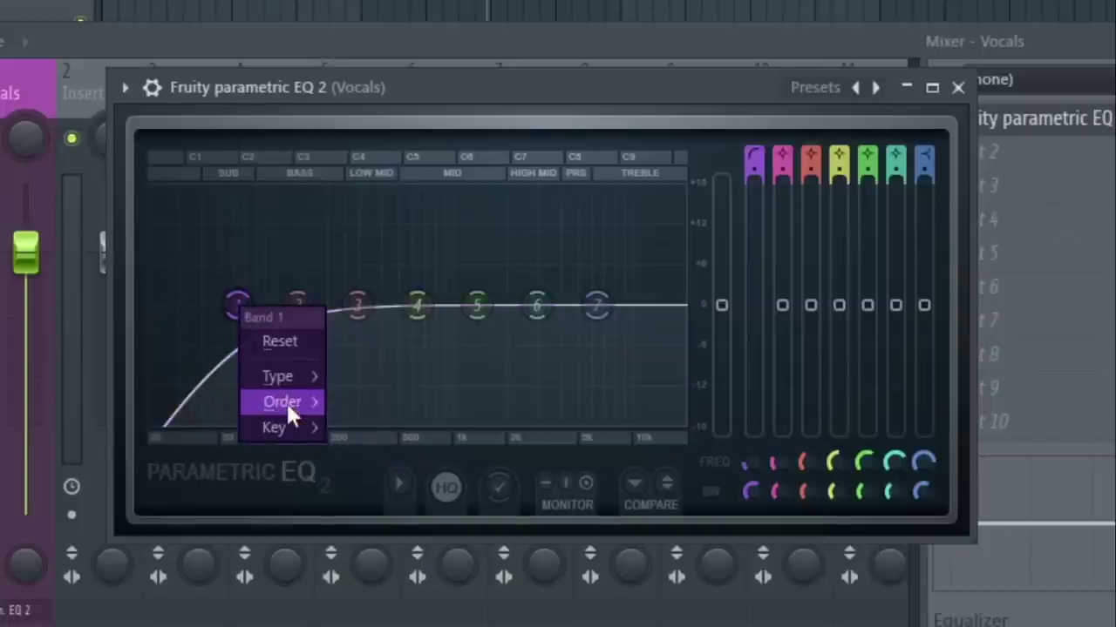
pyautogui.moveTo(286, 401)
pyautogui.click(353, 444)
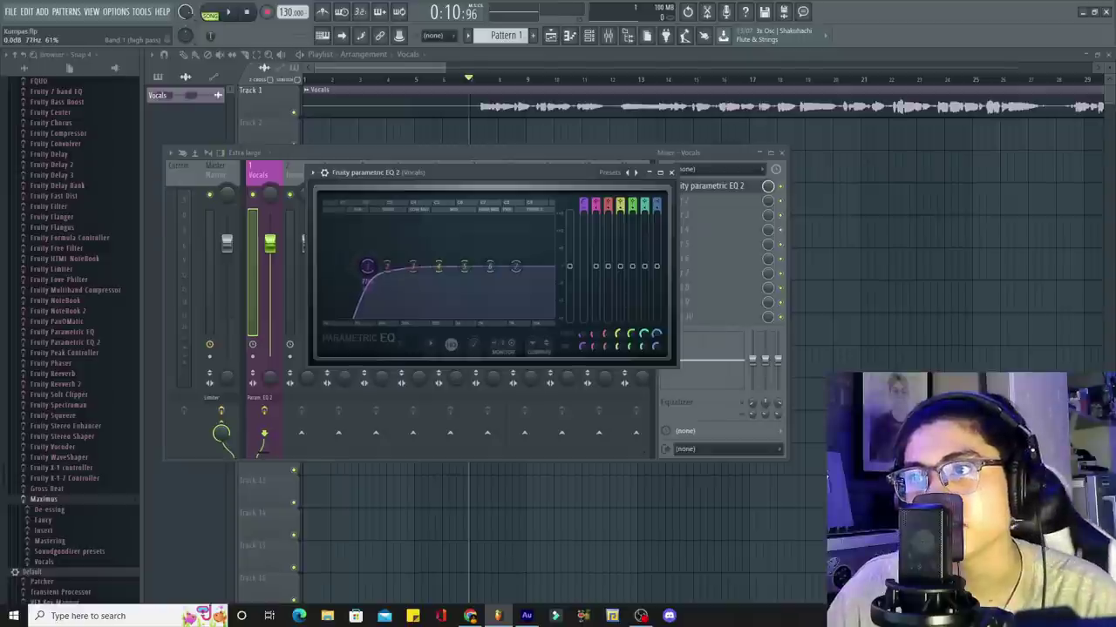
# Step: Move the band 1 high-pass cutoff to about 126 Hz while playing the vocals
pyautogui.moveTo(367, 266)
pyautogui.mouseDown()
pyautogui.moveTo(440, 266)
pyautogui.moveTo(365, 266)
pyautogui.moveTo(437, 266)
pyautogui.moveTo(387, 266)
pyautogui.mouseUp()
pyautogui.press('space')
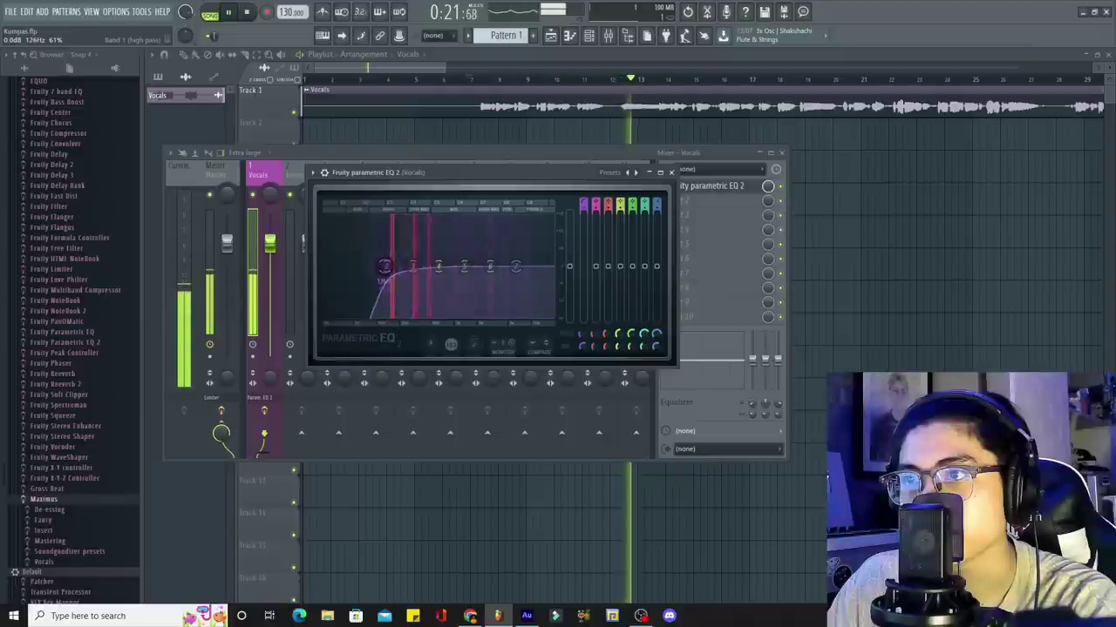
pyautogui.moveTo(384, 265); pyautogui.dragTo(386, 266)
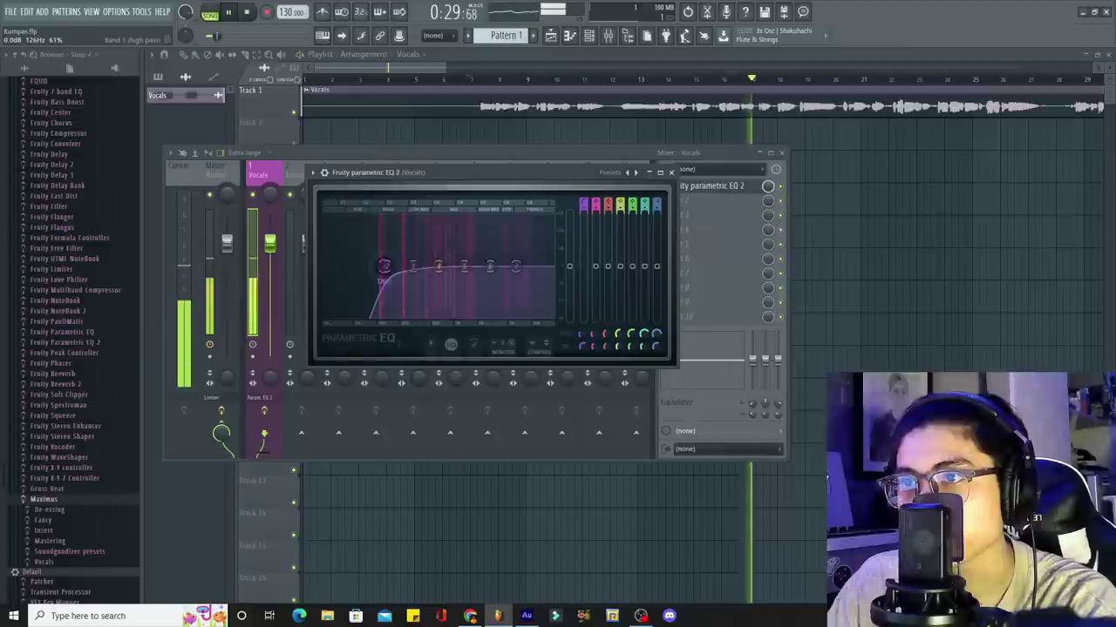
# Step: Raise the band 7 high shelf to about 6.9 dB near 4.7 kHz while playing the vocals, and save the project
pyautogui.moveTo(519, 268); pyautogui.dragTo(509, 248)
pyautogui.press('space')
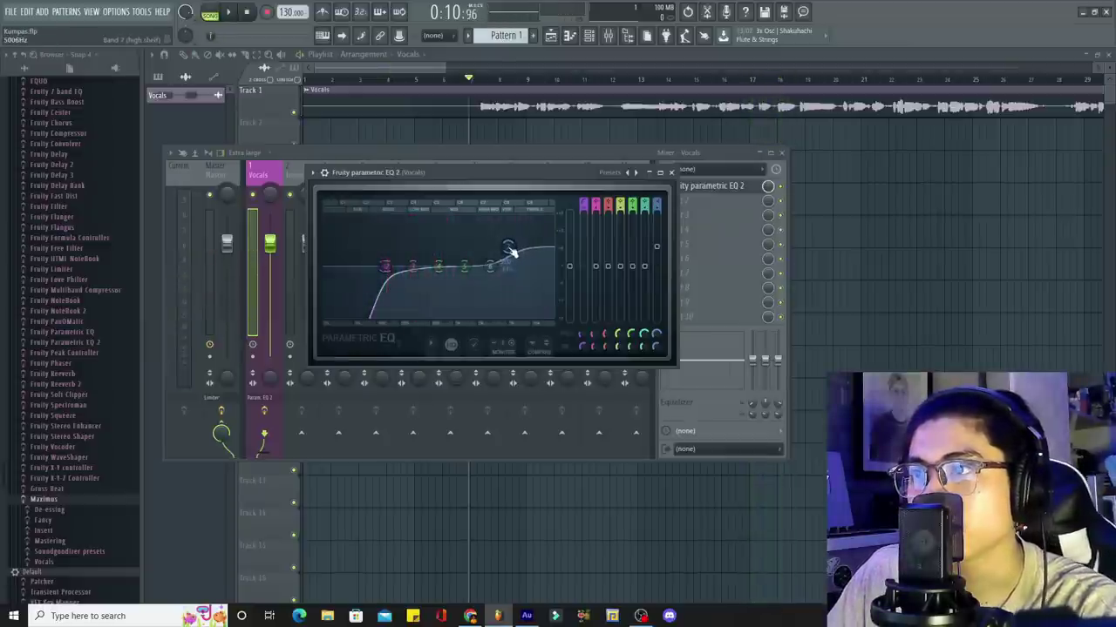
pyautogui.press('space')
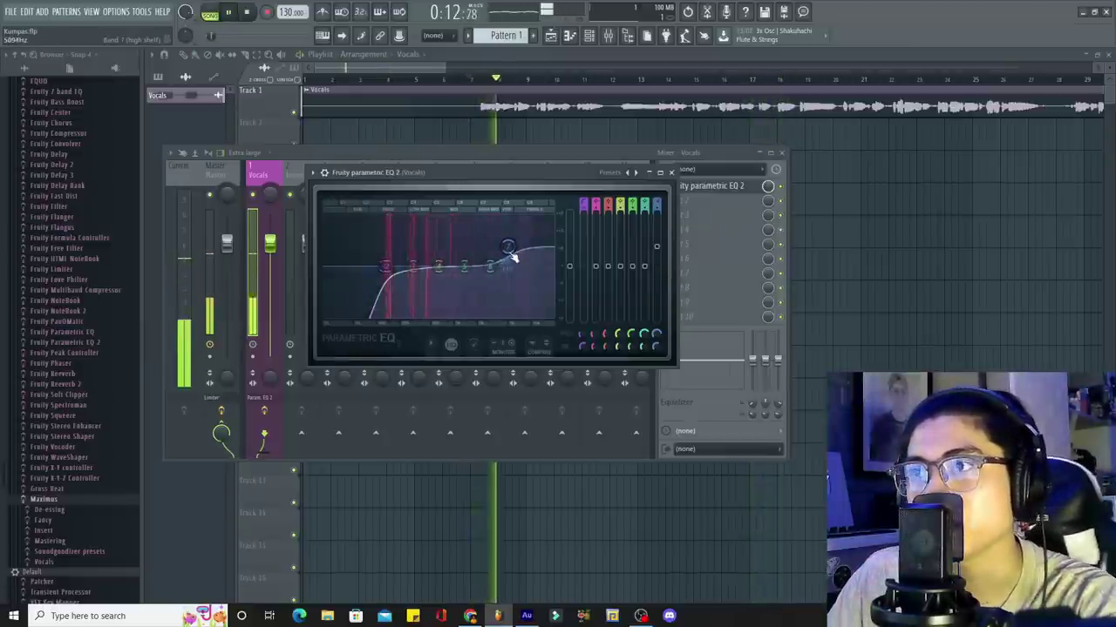
pyautogui.moveTo(513, 257); pyautogui.dragTo(508, 247)
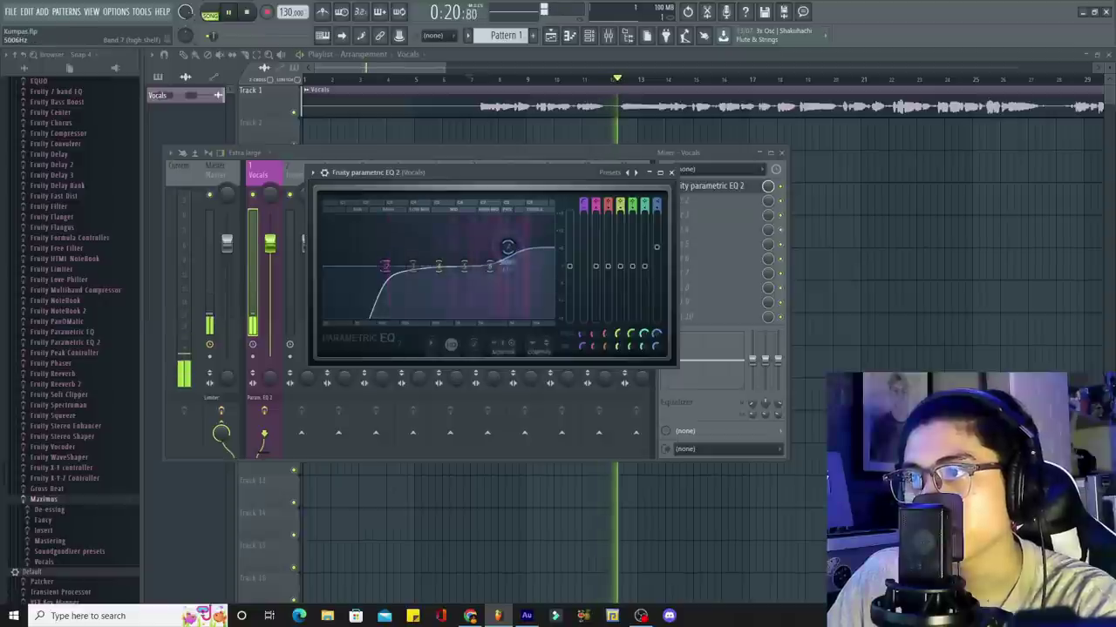
pyautogui.hotkey('ctrl', 's')
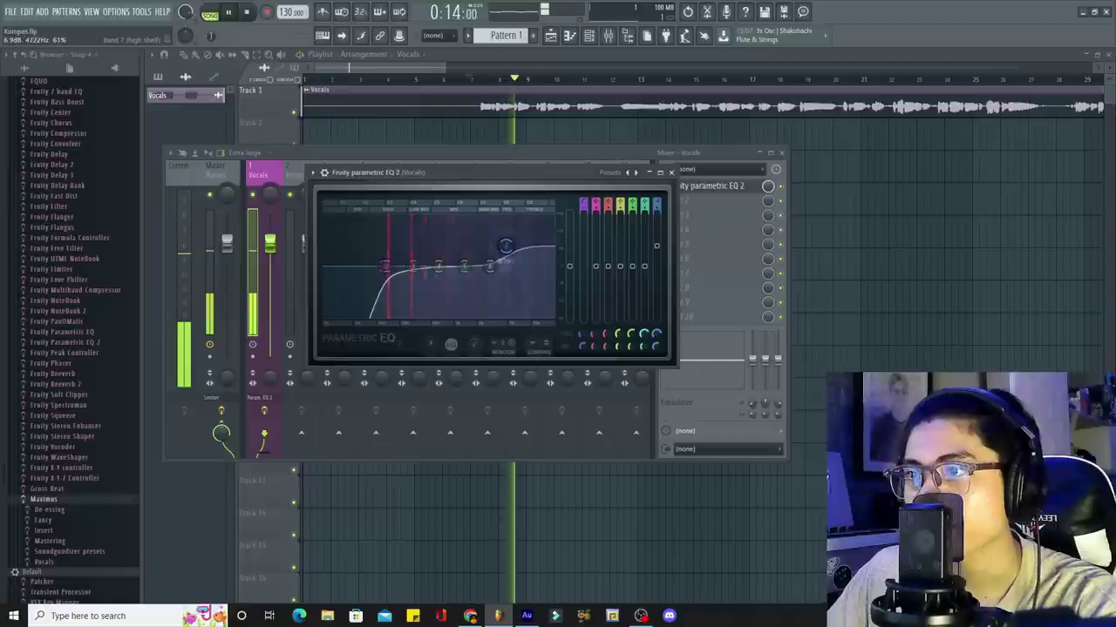
# Step: Dip EQ band 6 slightly below the high shelf, fine-tune the lower-mid bands, and replay the vocals
pyautogui.moveTo(490, 266); pyautogui.dragTo(510, 277)
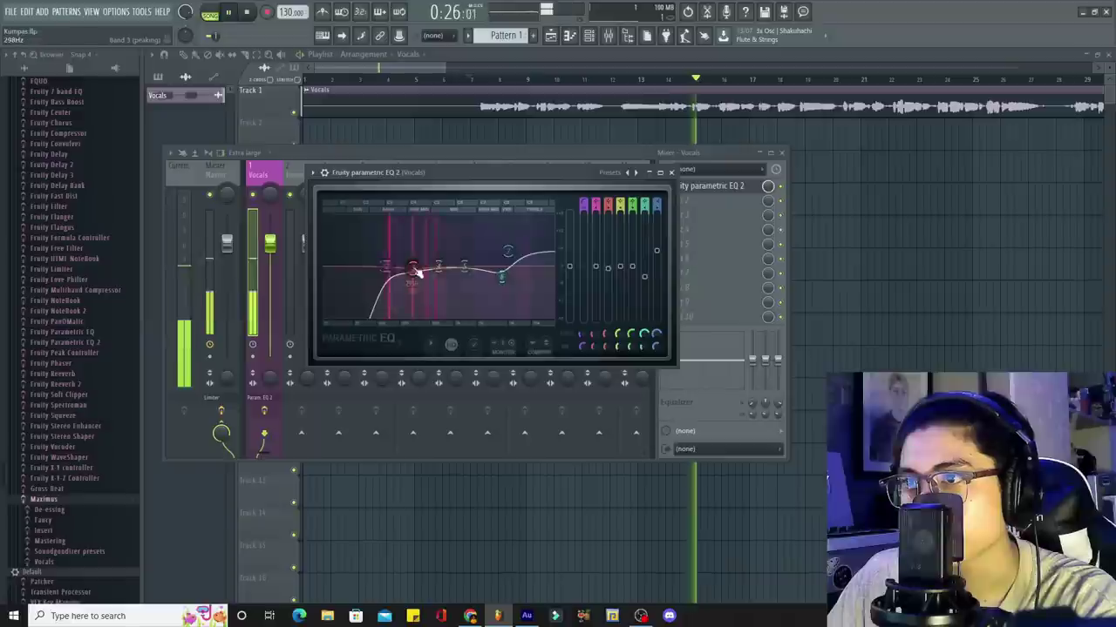
pyautogui.moveTo(443, 270); pyautogui.dragTo(468, 272)
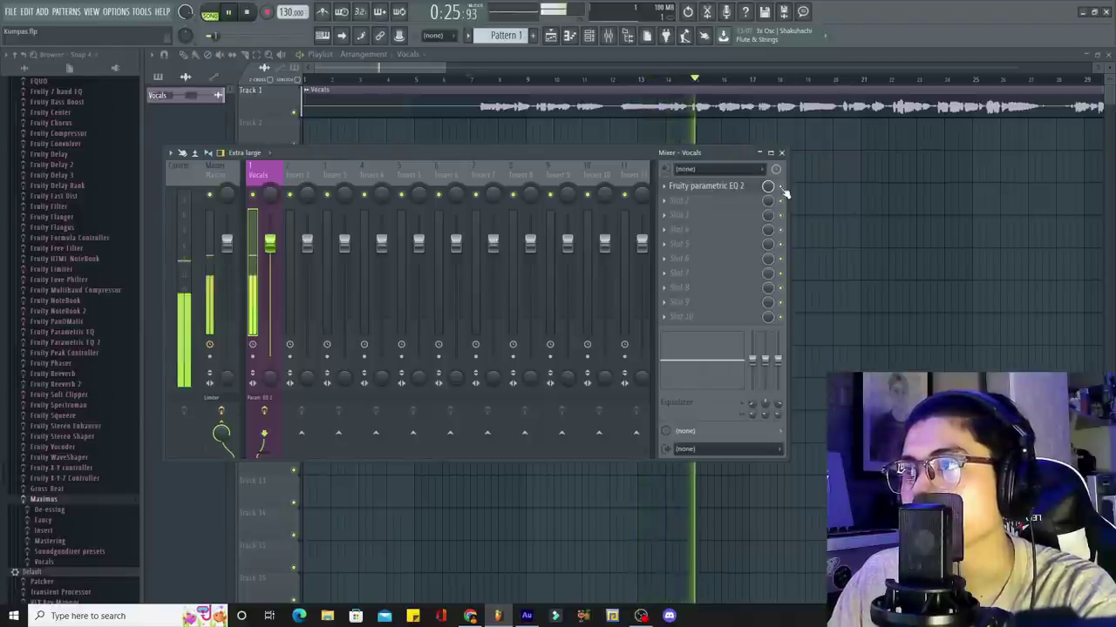
pyautogui.press('space')
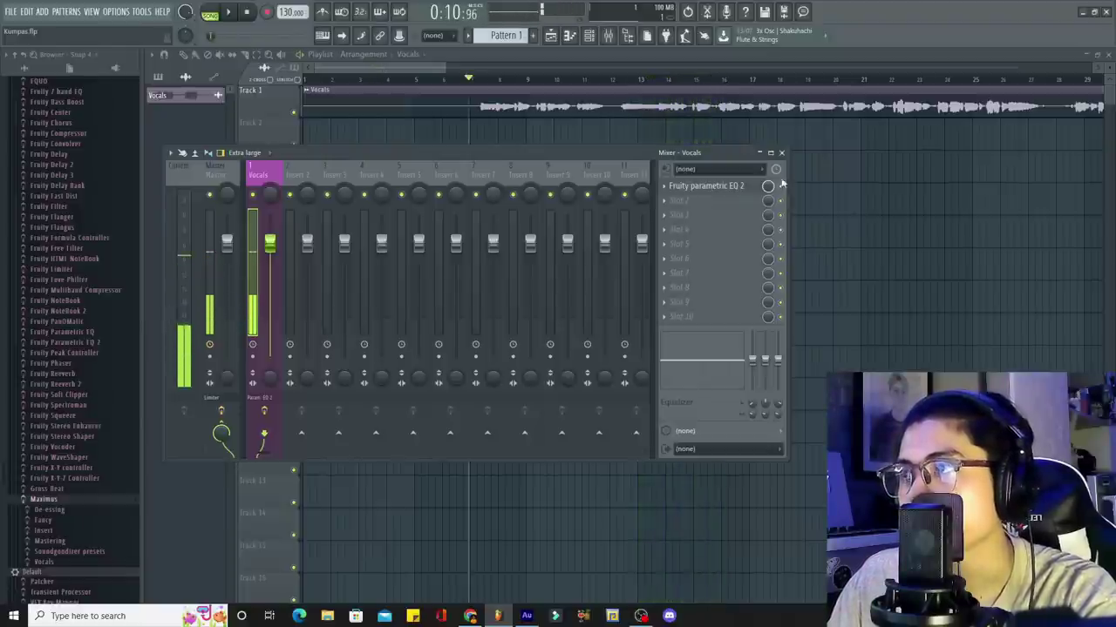
# Step: Load Auto-Tune Evo VST in slot 2 of the Vocals insert with Alto/Tenor input, key A Major, retune speed 30 and humanize 40
pyautogui.click(715, 200)
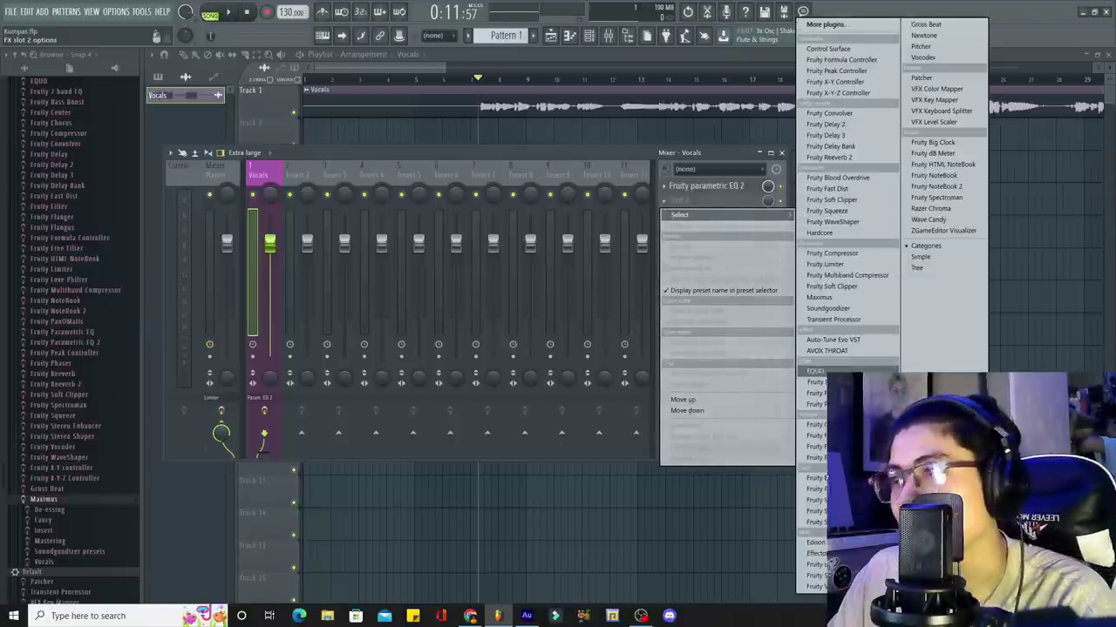
pyautogui.click(832, 340)
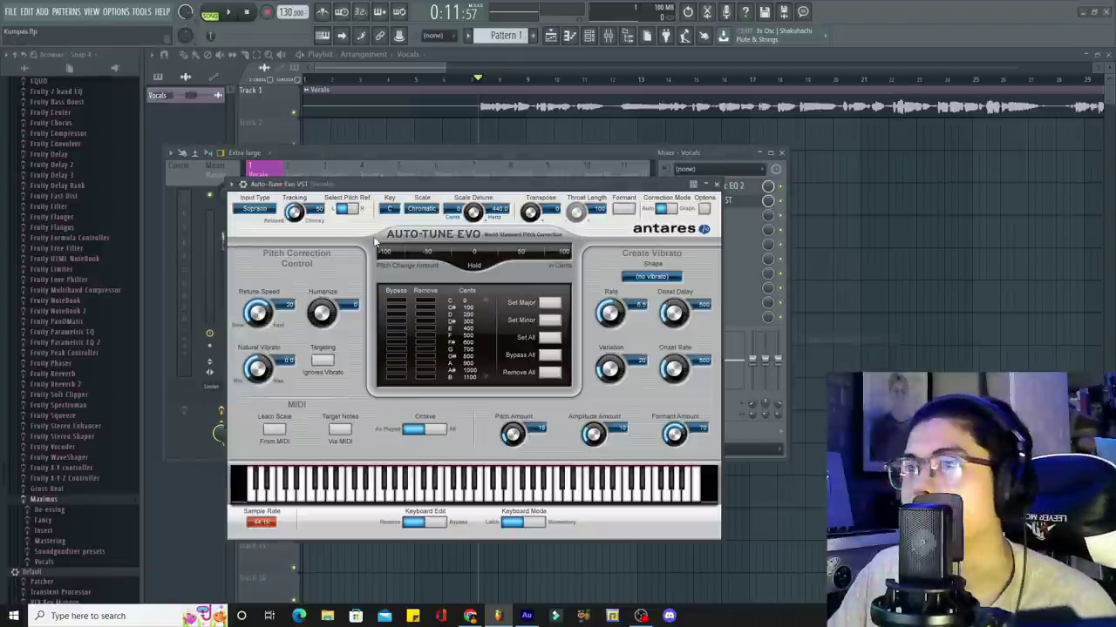
pyautogui.moveTo(360, 187); pyautogui.dragTo(371, 188)
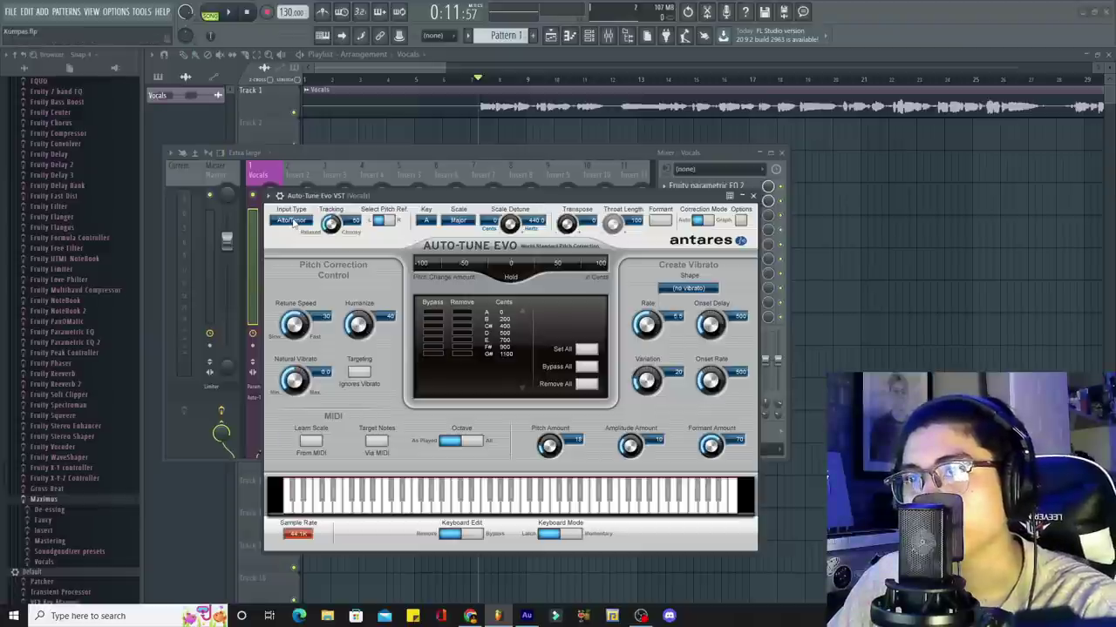
pyautogui.click(292, 220)
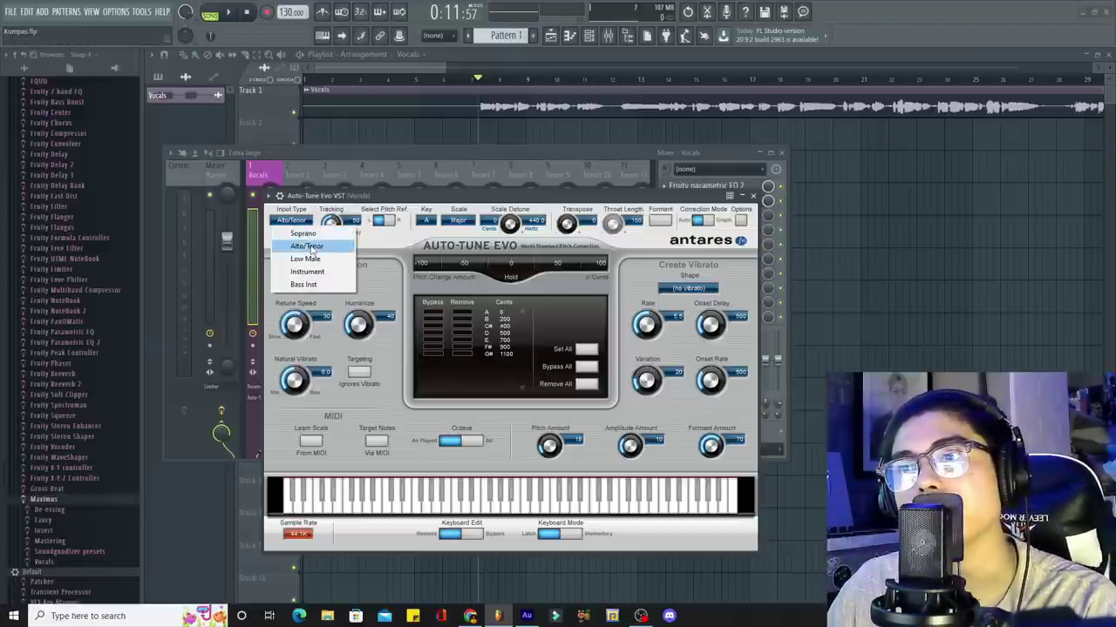
pyautogui.click(307, 247)
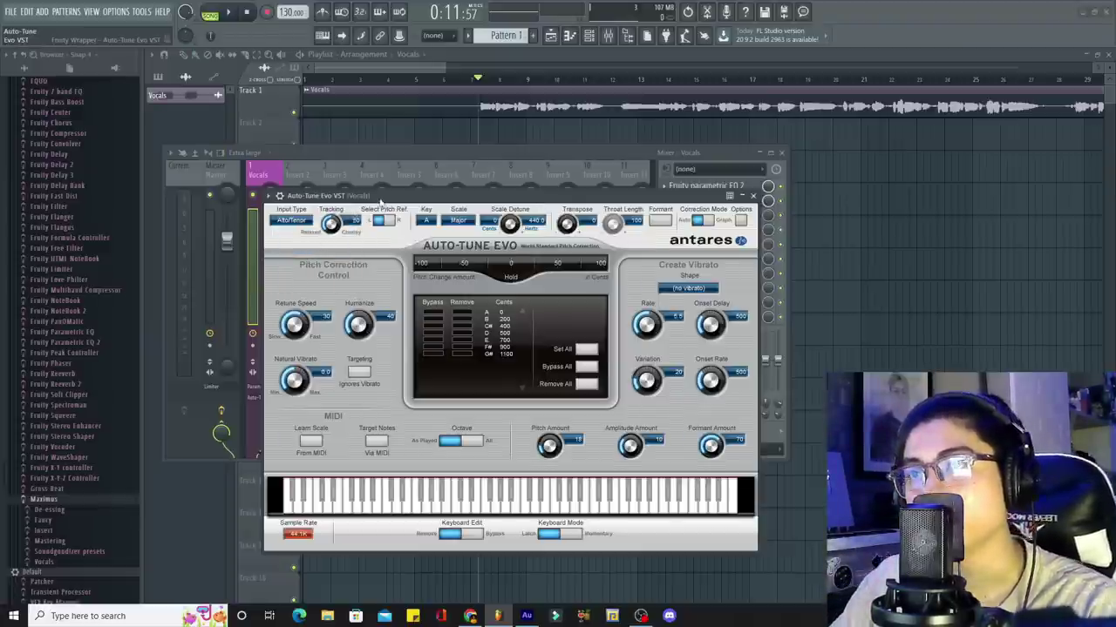
# Step: Play the vocals through Auto-Tune Evo to check the pitch correction, and close the plugin
pyautogui.moveTo(380, 202); pyautogui.dragTo(370, 198)
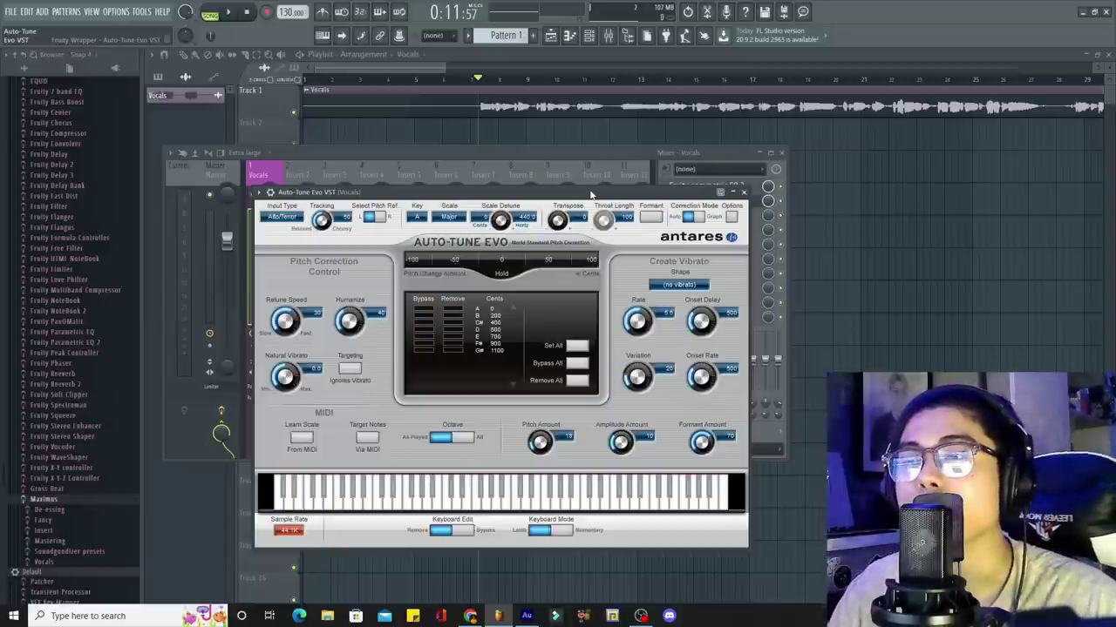
pyautogui.moveTo(589, 196); pyautogui.dragTo(542, 188)
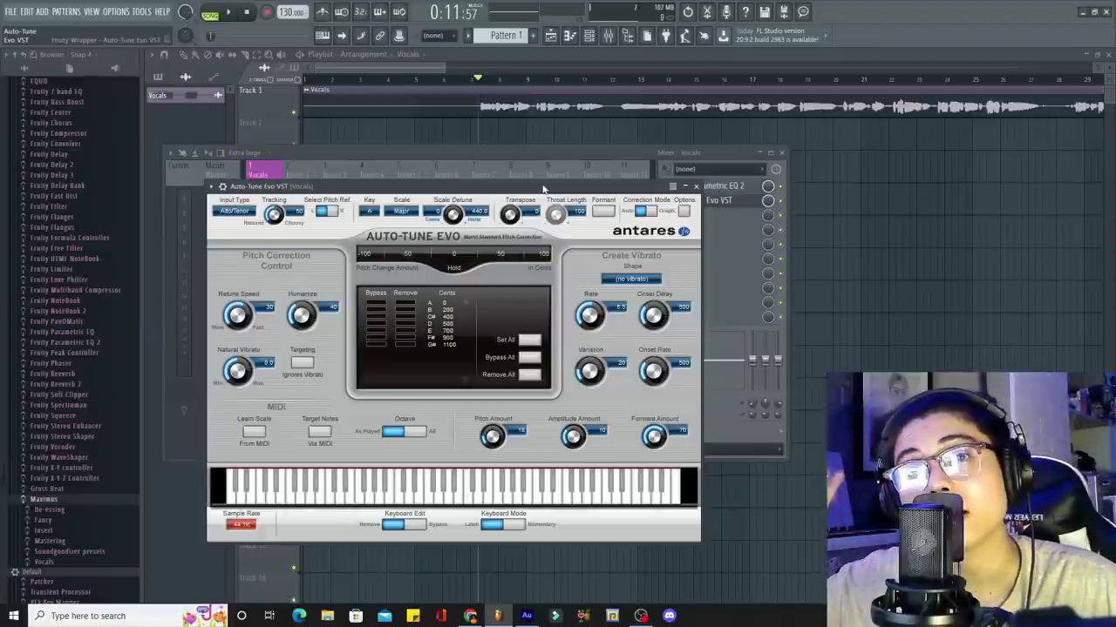
pyautogui.moveTo(542, 187); pyautogui.dragTo(688, 209)
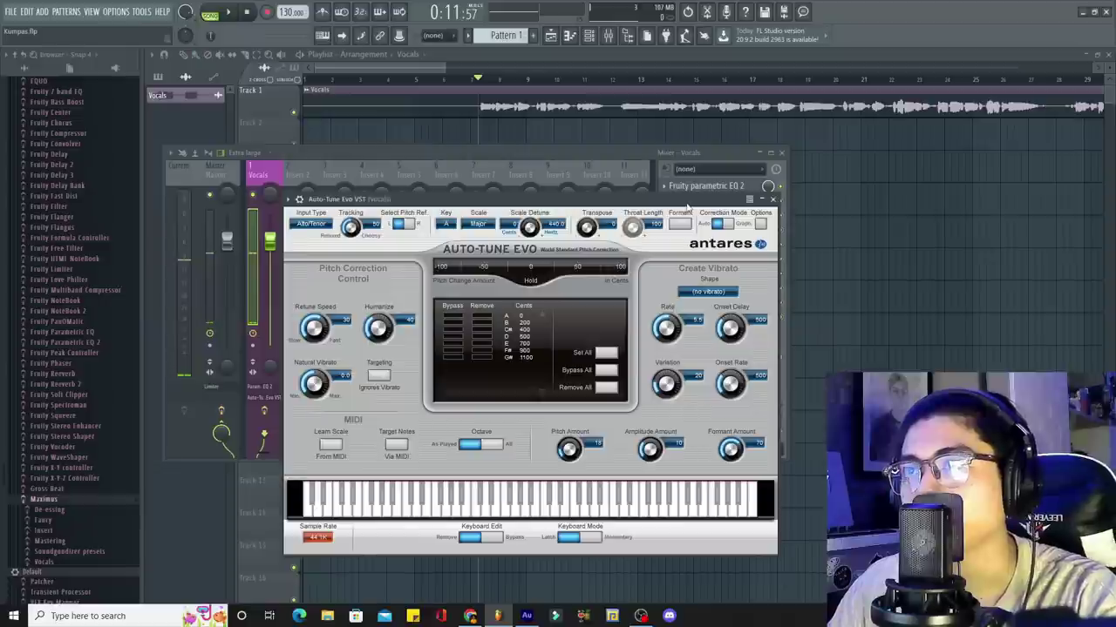
pyautogui.press('space')
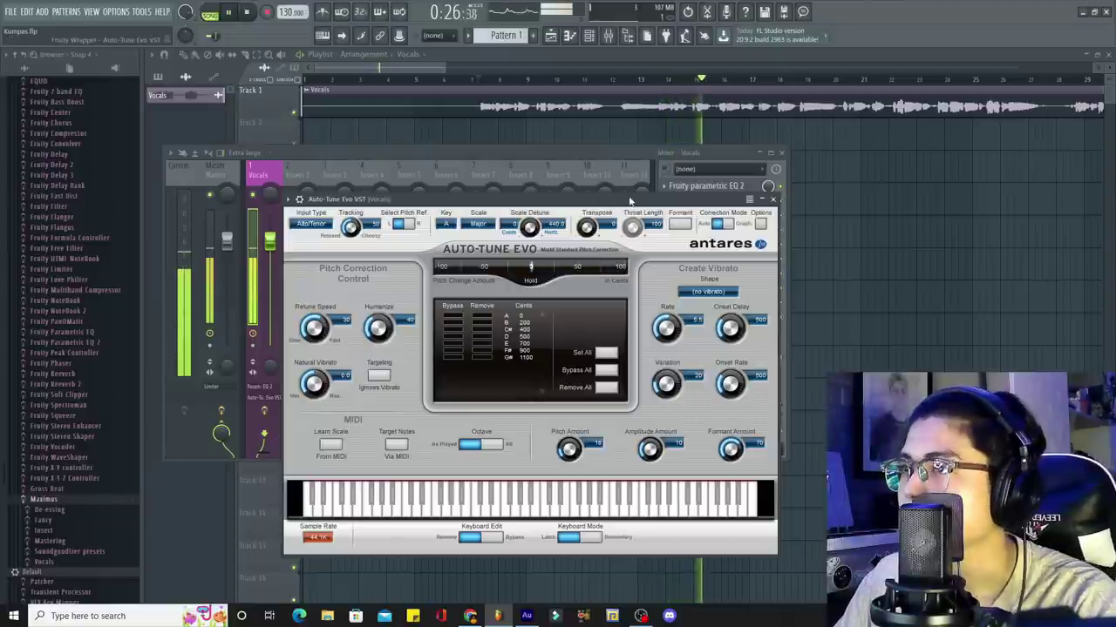
pyautogui.moveTo(649, 200); pyautogui.dragTo(630, 217)
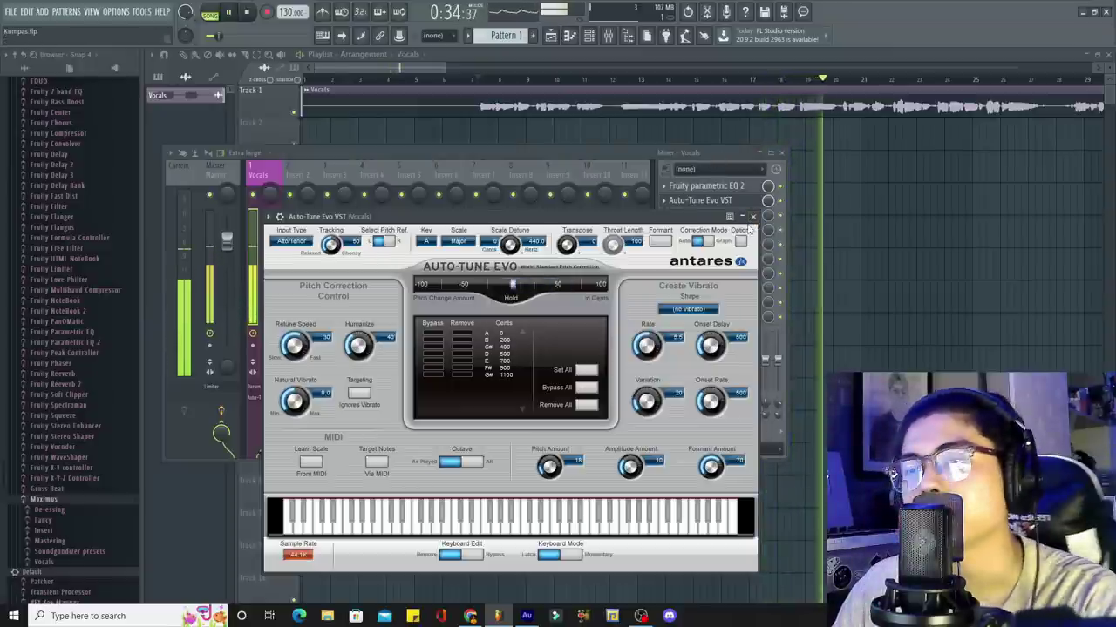
pyautogui.press('space')
pyautogui.click(753, 216)
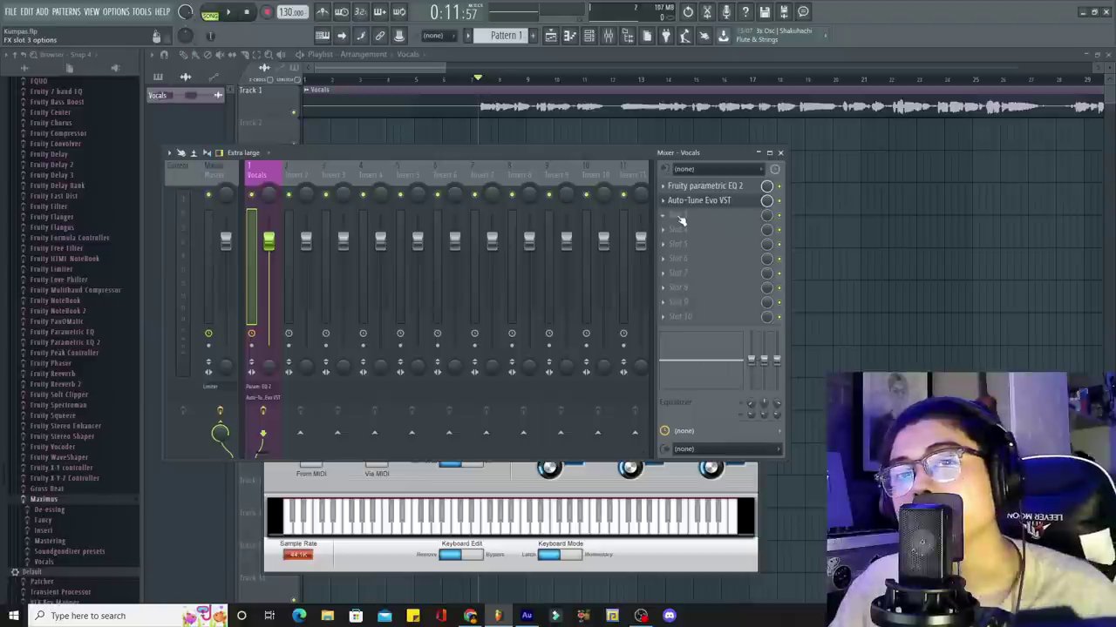
# Step: Load Fruity Reeverb 2 in slot 3 of the Vocals insert and raise its wet level
pyautogui.click(676, 216)
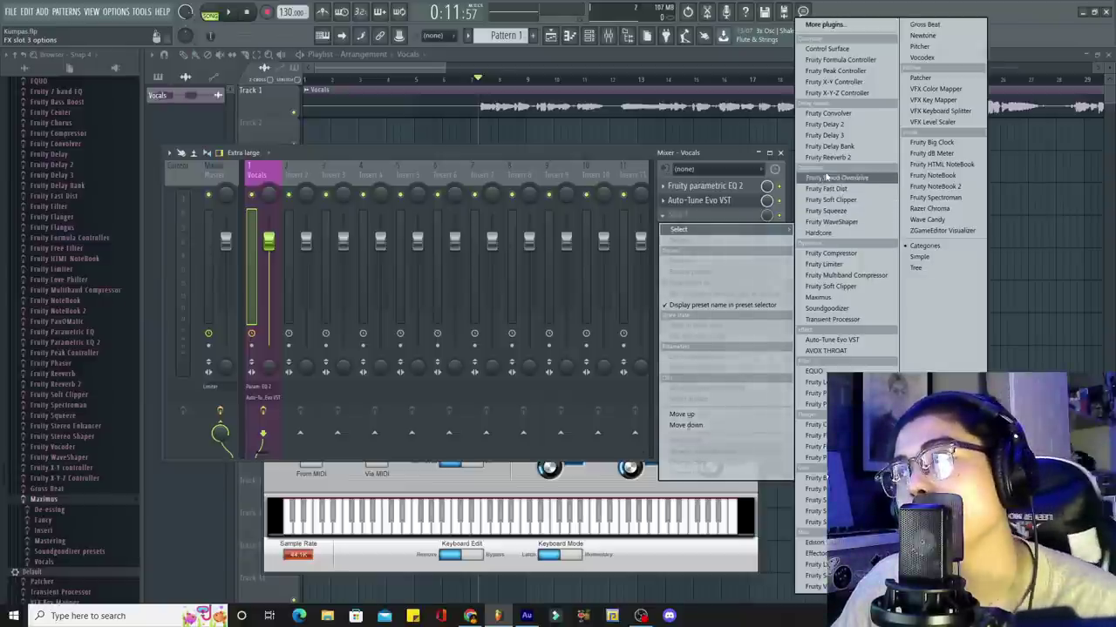
pyautogui.click(839, 159)
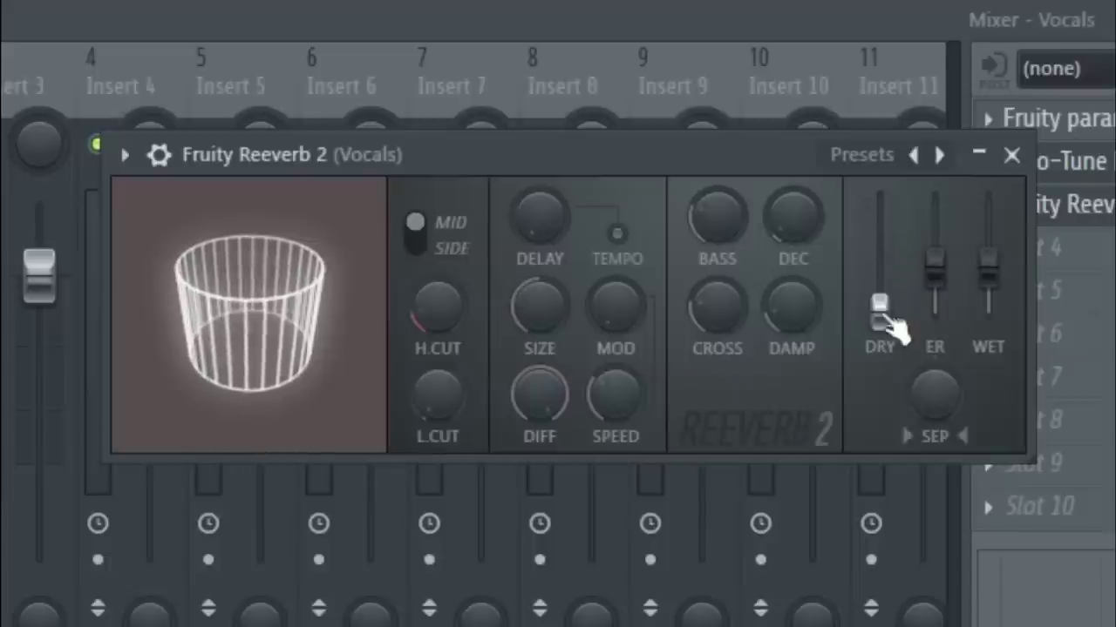
pyautogui.moveTo(991, 273); pyautogui.dragTo(1000, 204)
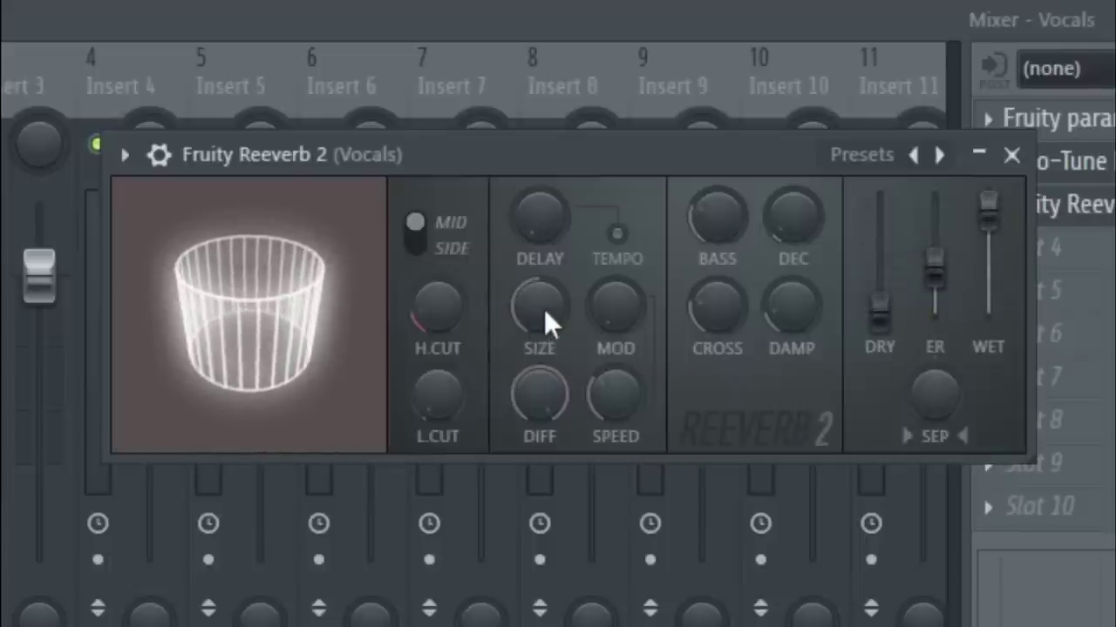
# Step: Shape the reverb with a smaller room size and higher low cut, and reduce the mix level of its effect slot
pyautogui.moveTo(544, 309); pyautogui.dragTo(544, 366)
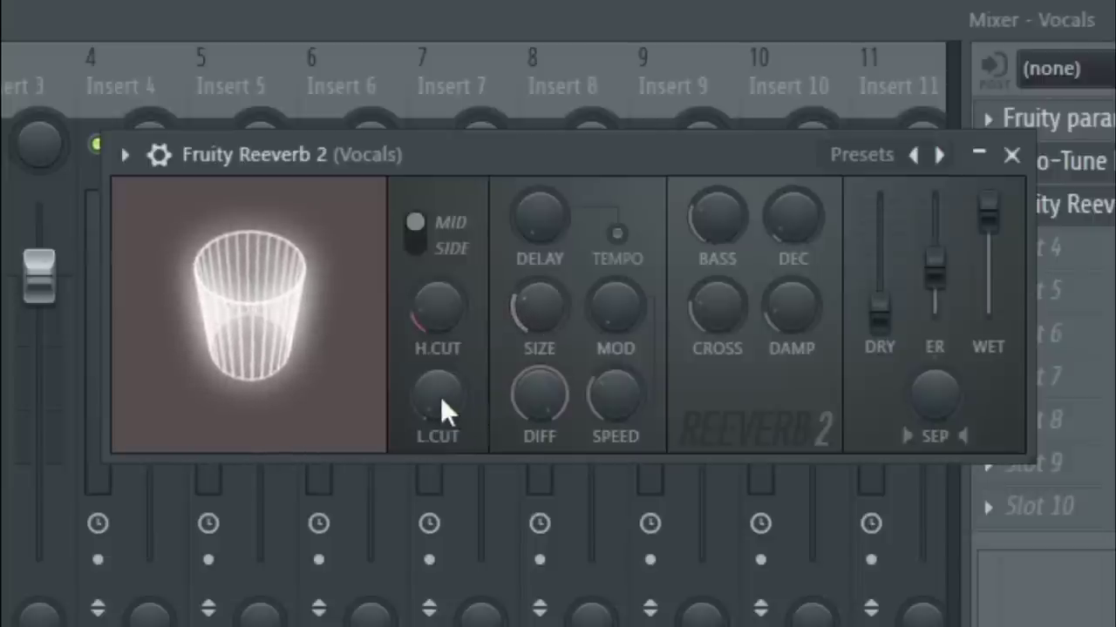
pyautogui.moveTo(436, 396); pyautogui.dragTo(435, 348)
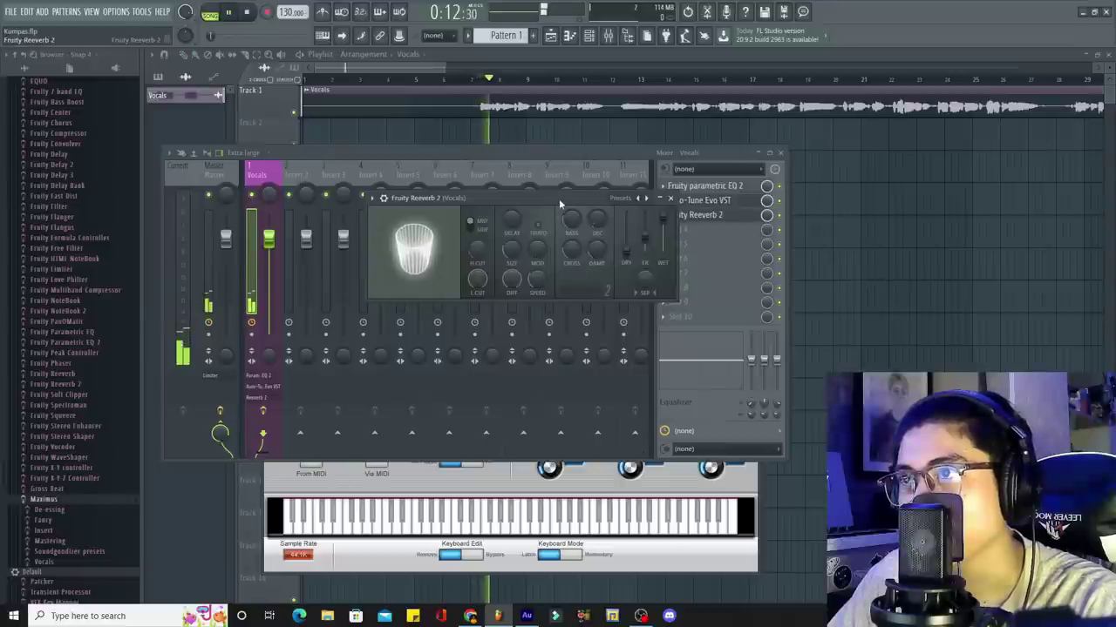
pyautogui.moveTo(663, 223); pyautogui.dragTo(663, 213)
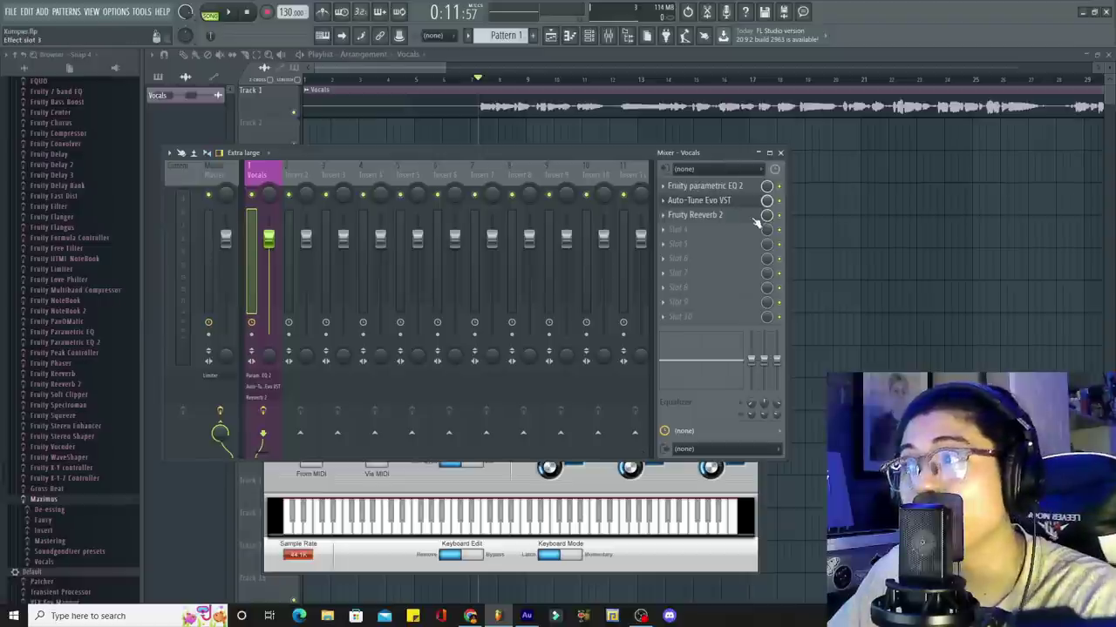
pyautogui.moveTo(768, 216); pyautogui.dragTo(768, 225)
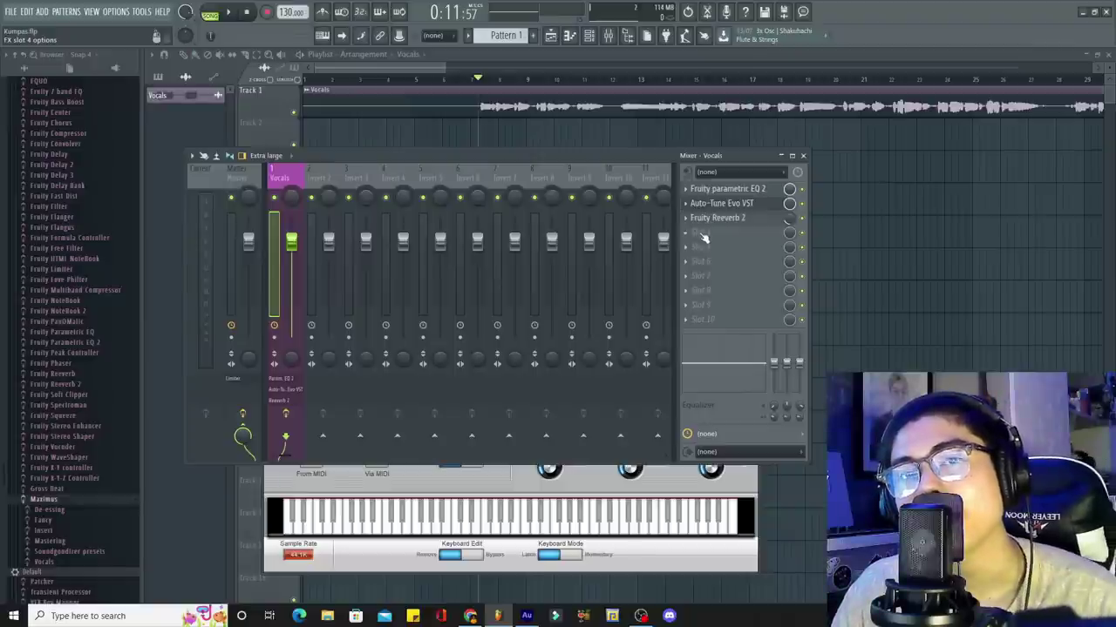
# Step: Load Fruity Compressor in slot 4 of the Vocals insert and set its threshold to about -35 dB while playing the vocals
pyautogui.click(704, 235)
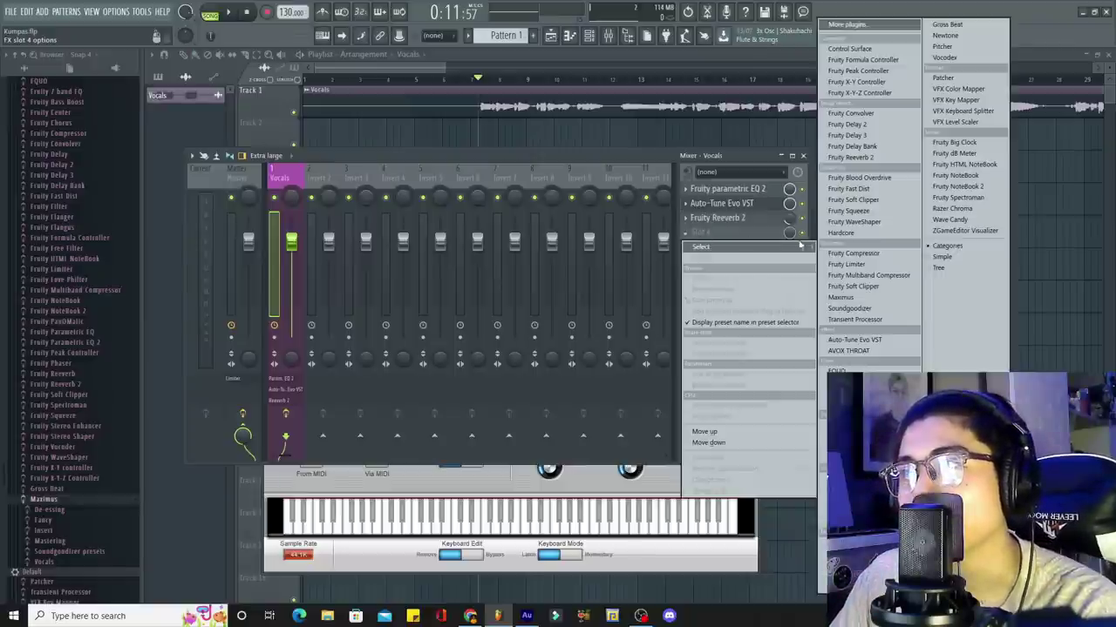
pyautogui.click(867, 256)
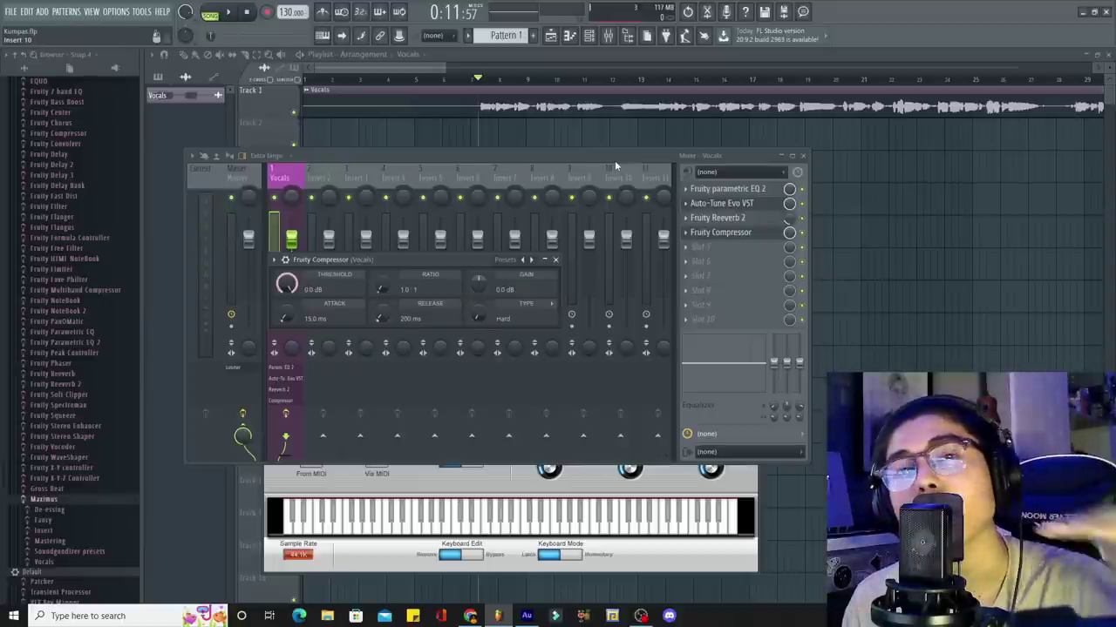
pyautogui.moveTo(366, 260); pyautogui.dragTo(549, 299)
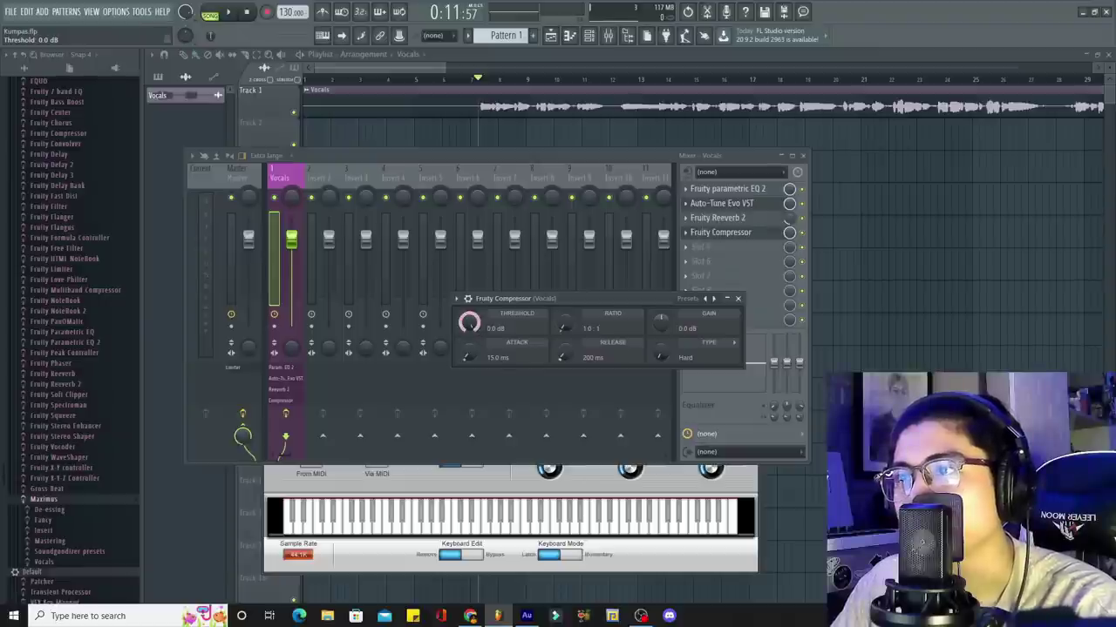
pyautogui.press('space')
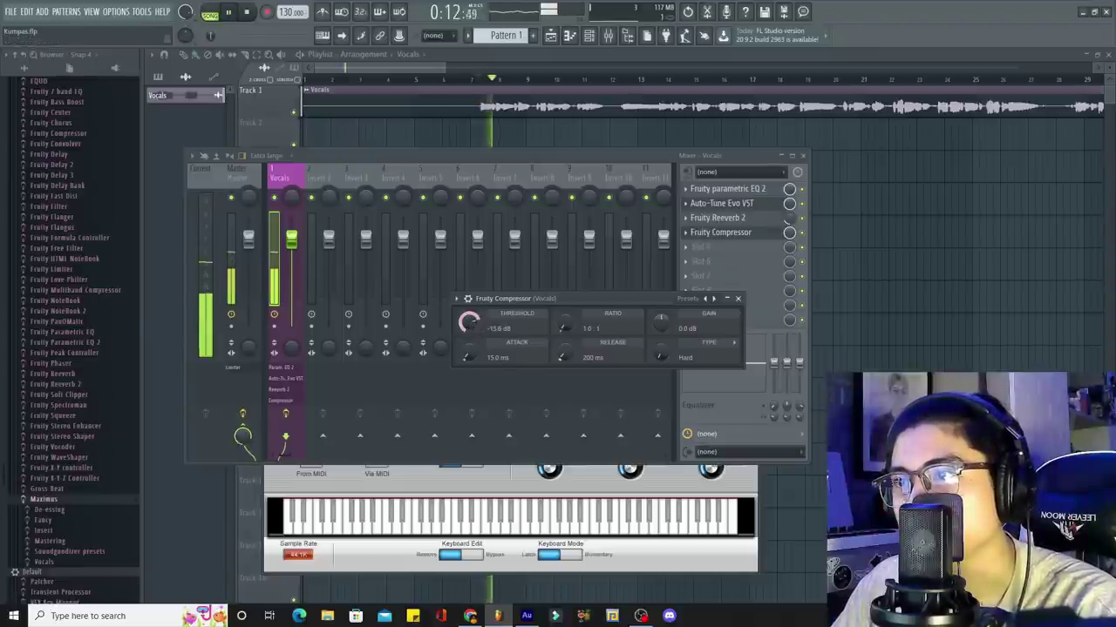
pyautogui.moveTo(475, 327); pyautogui.dragTo(475, 368)
pyautogui.press('space')
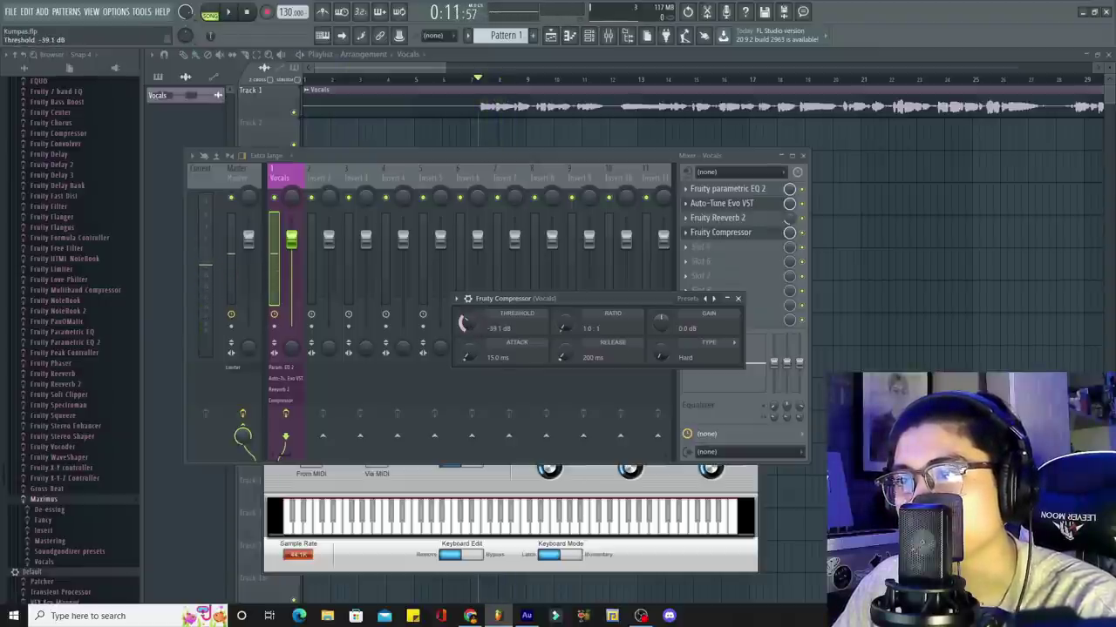
pyautogui.press('space')
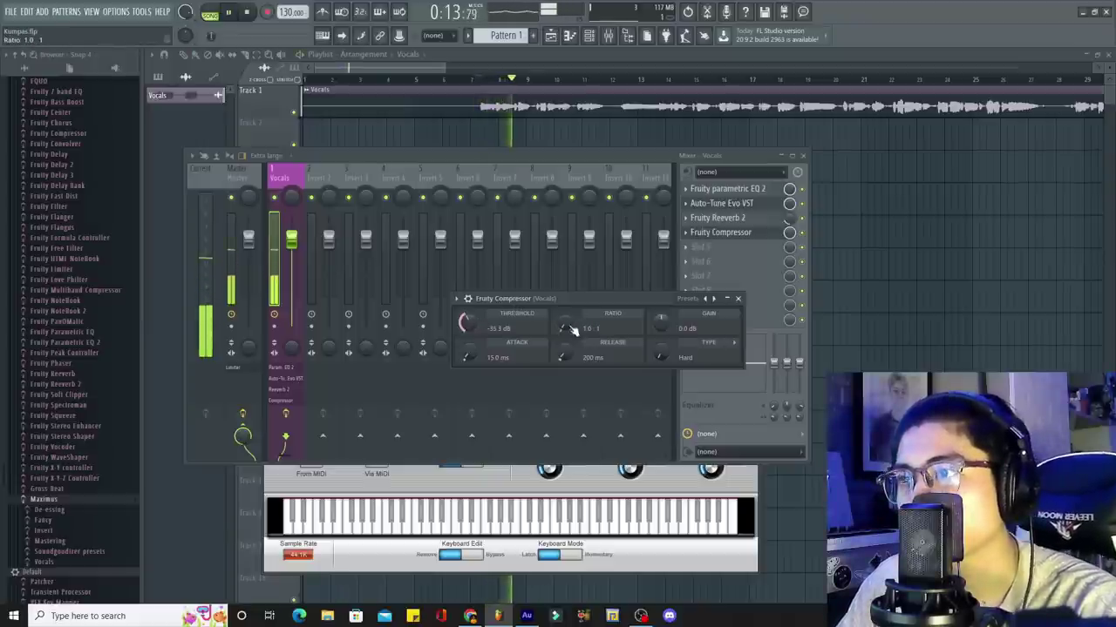
# Step: Set the compressor's ratio to 4.2:1 and its gain to 13.0 dB while the vocals play
pyautogui.moveTo(564, 327); pyautogui.dragTo(563, 321)
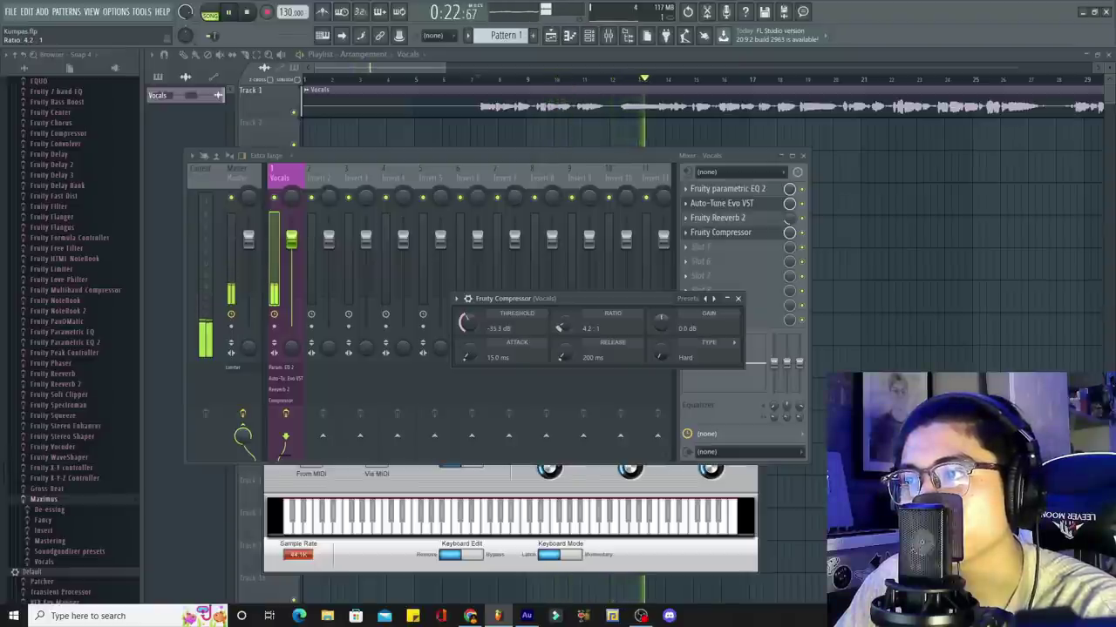
pyautogui.moveTo(660, 322); pyautogui.dragTo(663, 316)
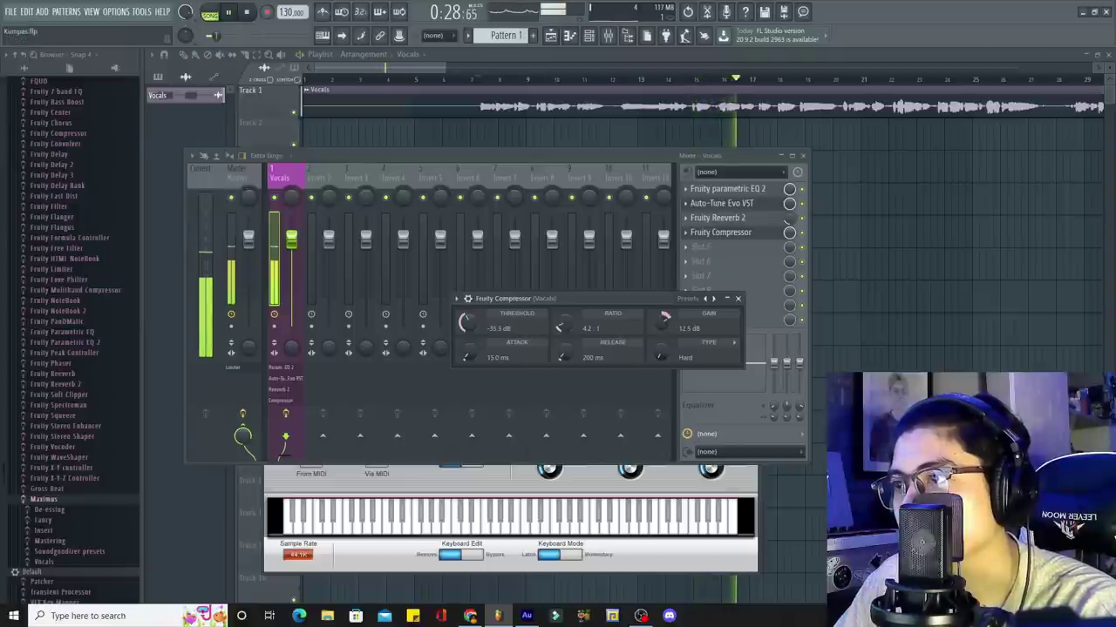
pyautogui.moveTo(664, 318); pyautogui.dragTo(664, 317)
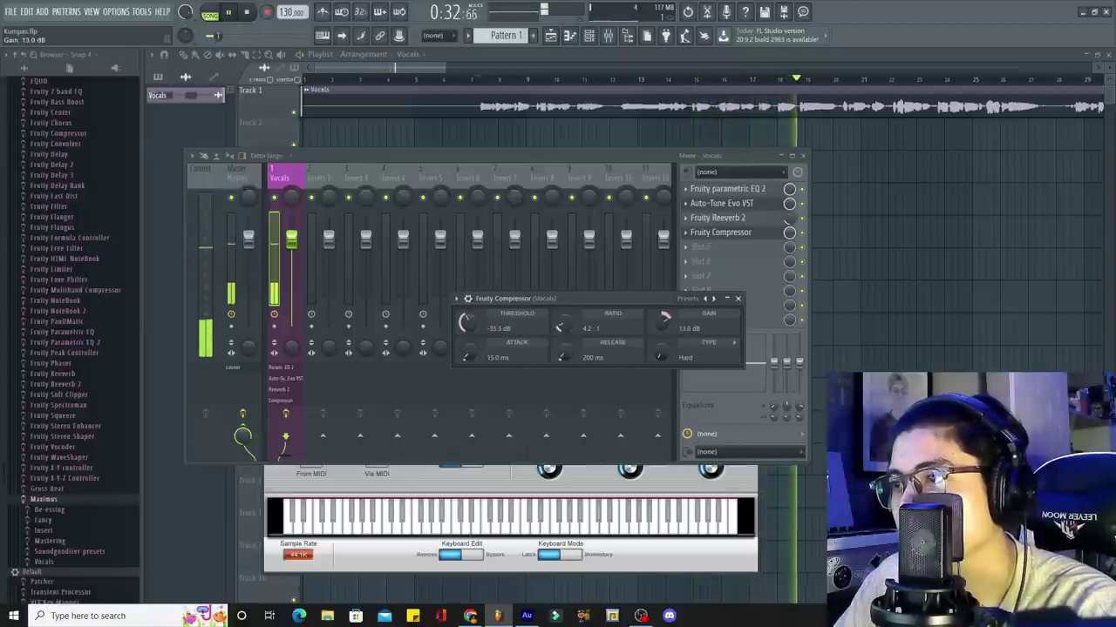
# Step: Set the compressor's attack to 4.4 ms, release to 82 ms and type to Soft, and close it
pyautogui.moveTo(468, 355); pyautogui.dragTo(468, 377)
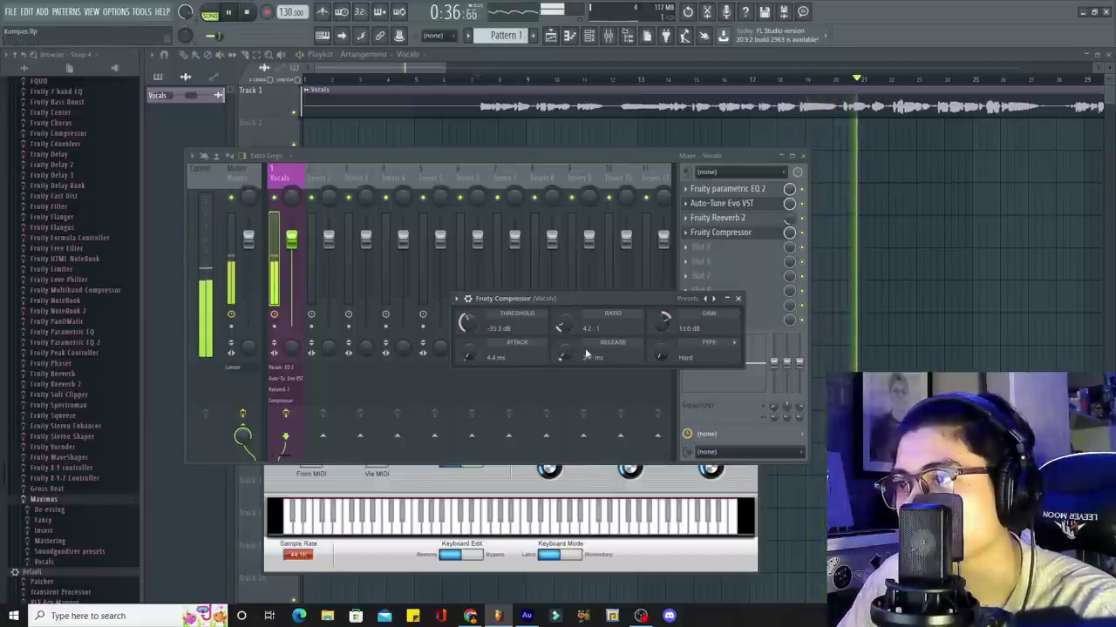
pyautogui.moveTo(660, 356); pyautogui.dragTo(665, 354)
pyautogui.moveTo(563, 354); pyautogui.dragTo(563, 375)
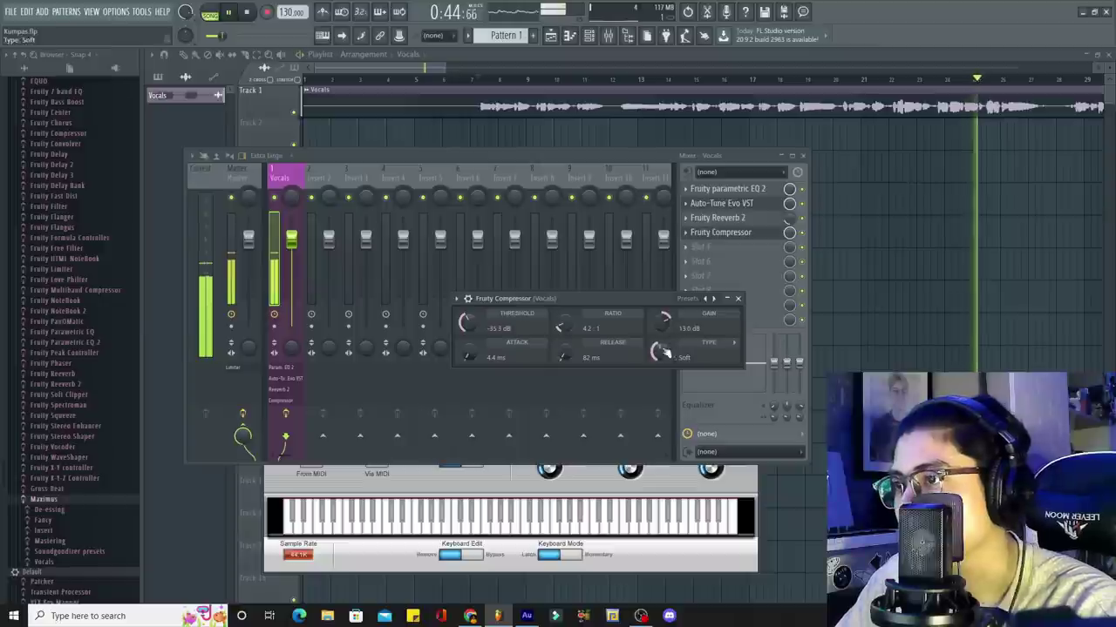
pyautogui.click(737, 298)
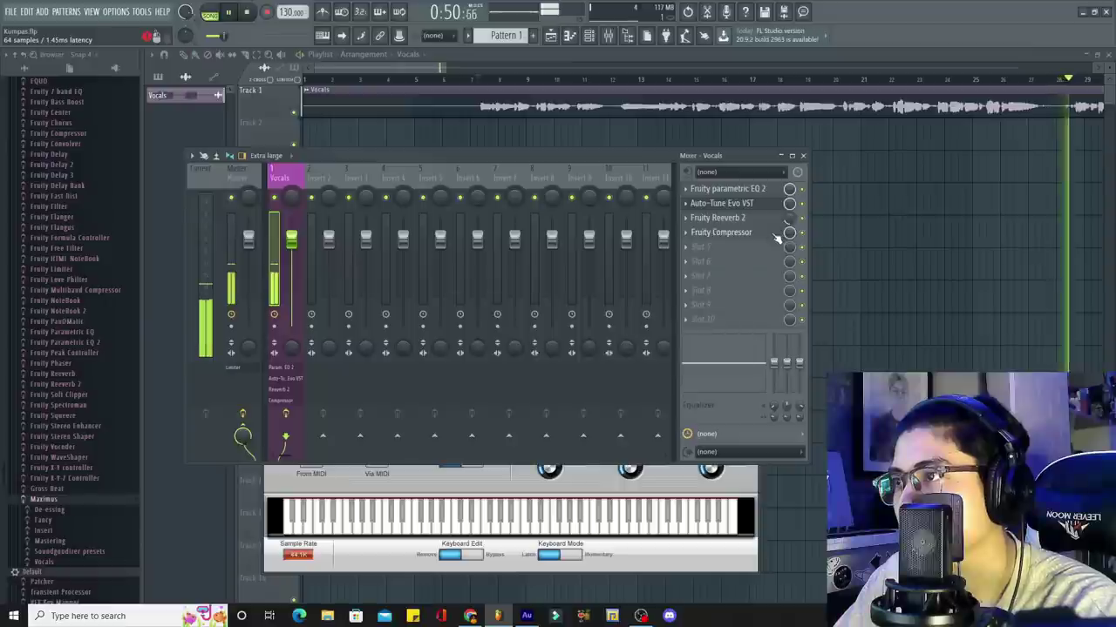
# Step: Reopen the Fruity Compressor and toggle its slot during playback to compare the vocals with and without compression
pyautogui.click(782, 232)
pyautogui.moveTo(697, 304); pyautogui.dragTo(607, 301)
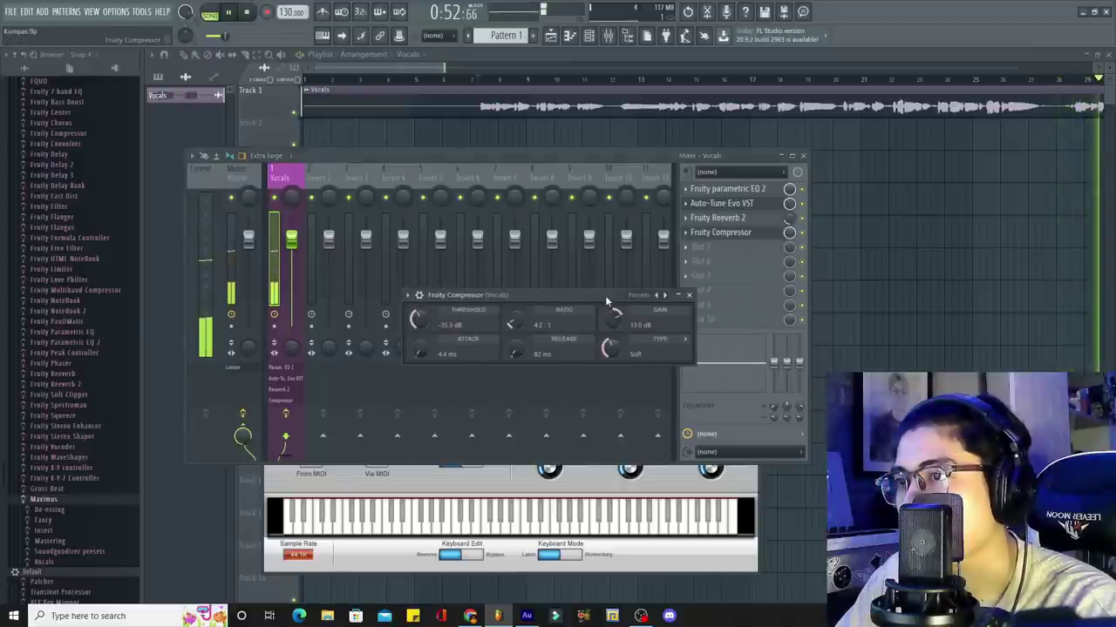
pyautogui.click(804, 234)
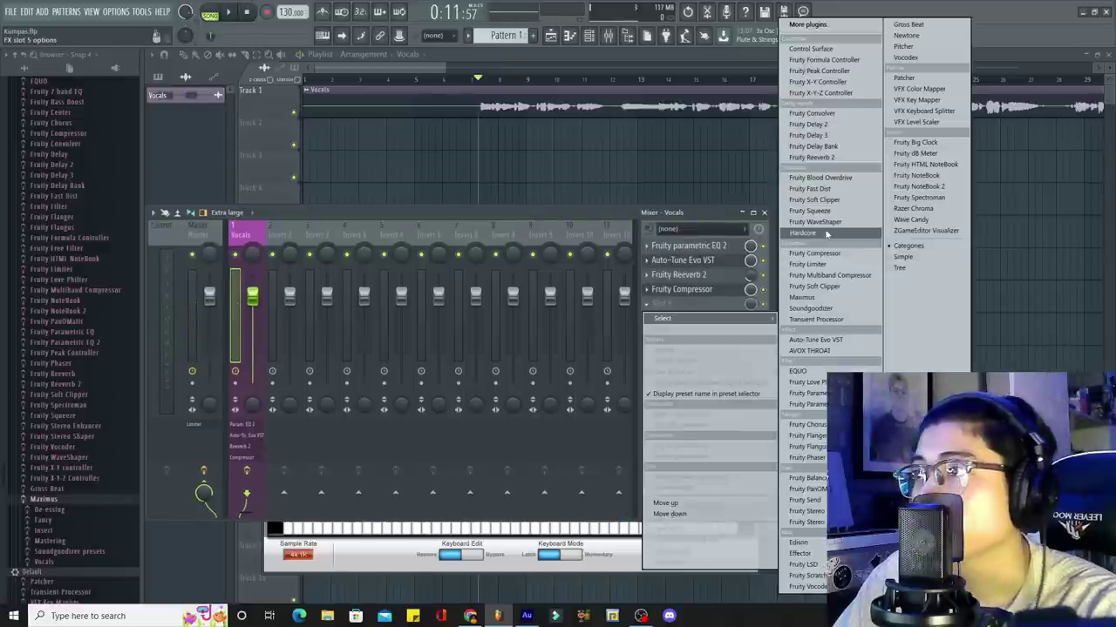
# Step: Load Soundgoodizer in slot 5 of the Vocals insert with a low amount, and play the vocals through it
pyautogui.click(824, 310)
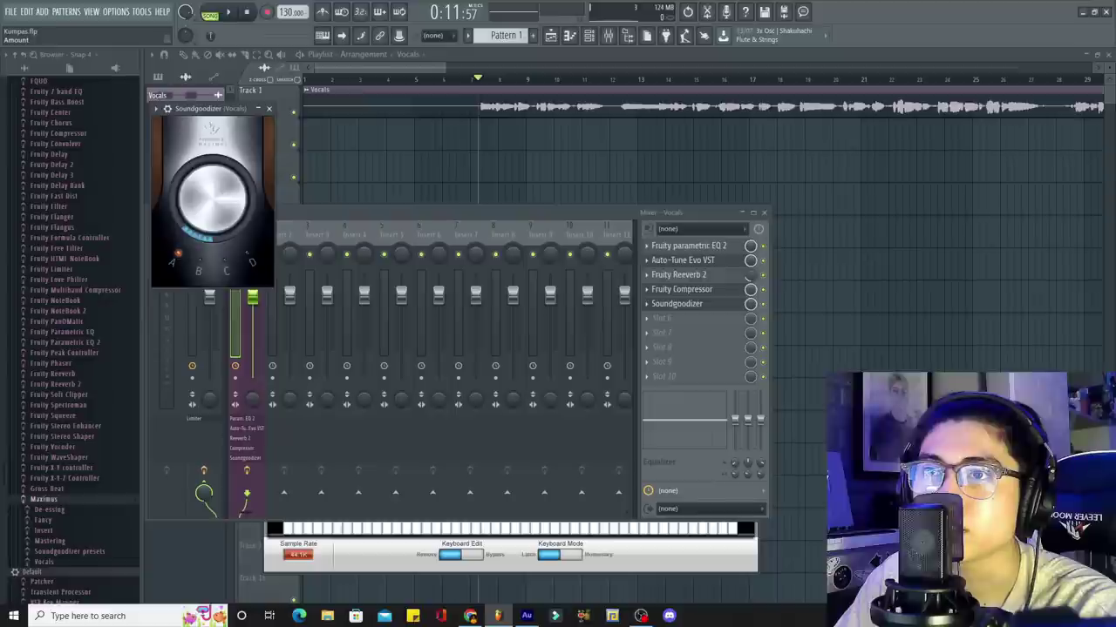
pyautogui.press('space')
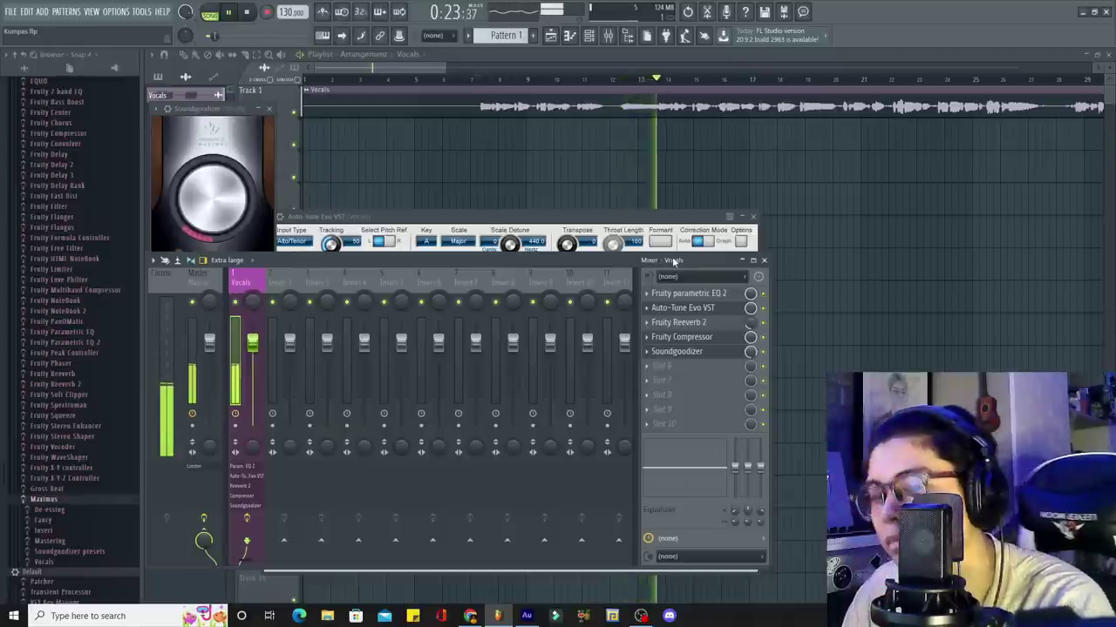
pyautogui.press('space')
pyautogui.click(688, 337)
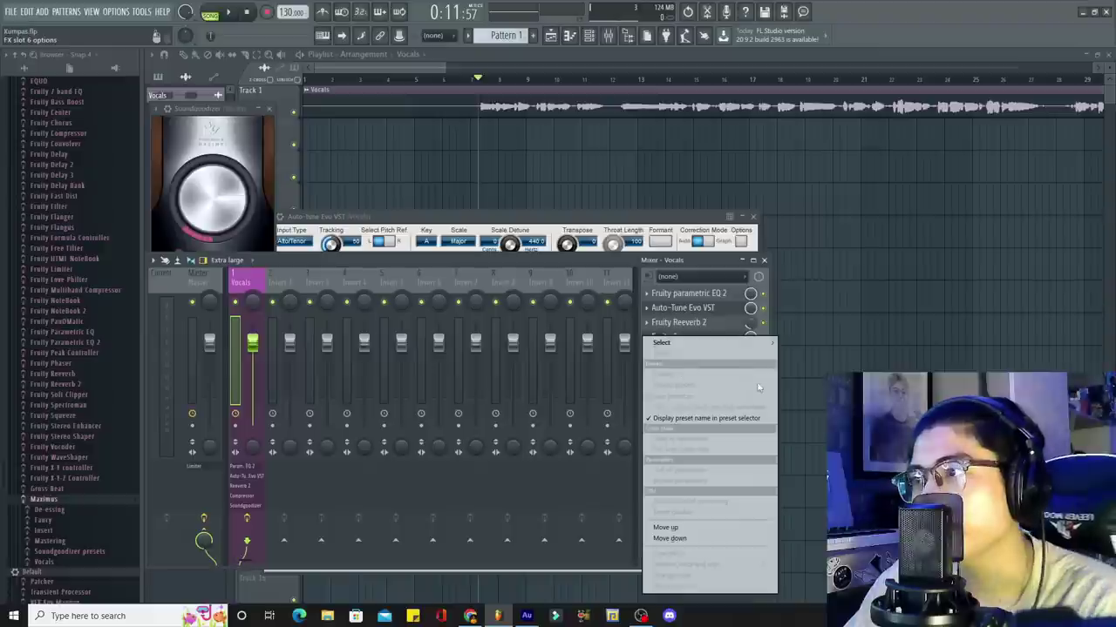
pyautogui.moveTo(696, 345)
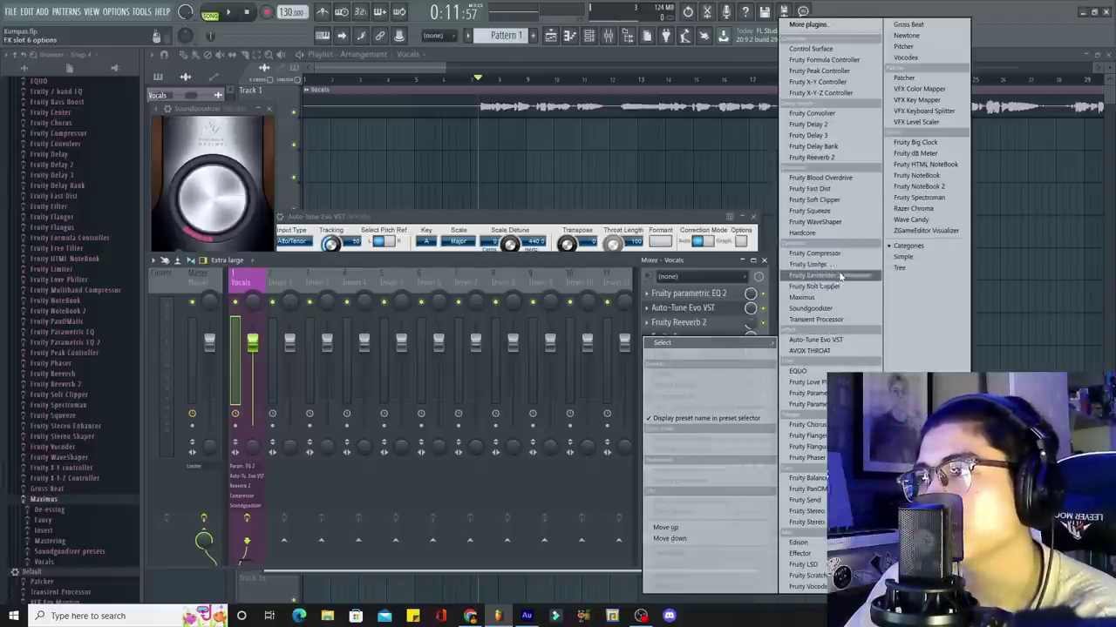
pyautogui.click(532, 84)
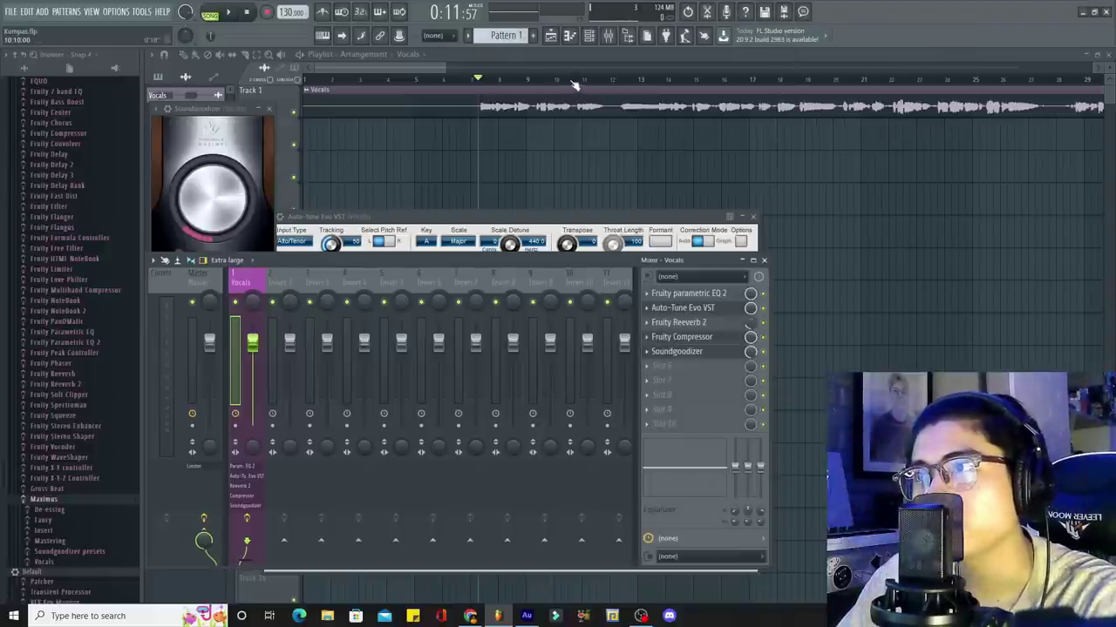
# Step: Close the open mixer and plugin windows and play the vocals from about bar 8
pyautogui.press('F12')
pyautogui.click(510, 80)
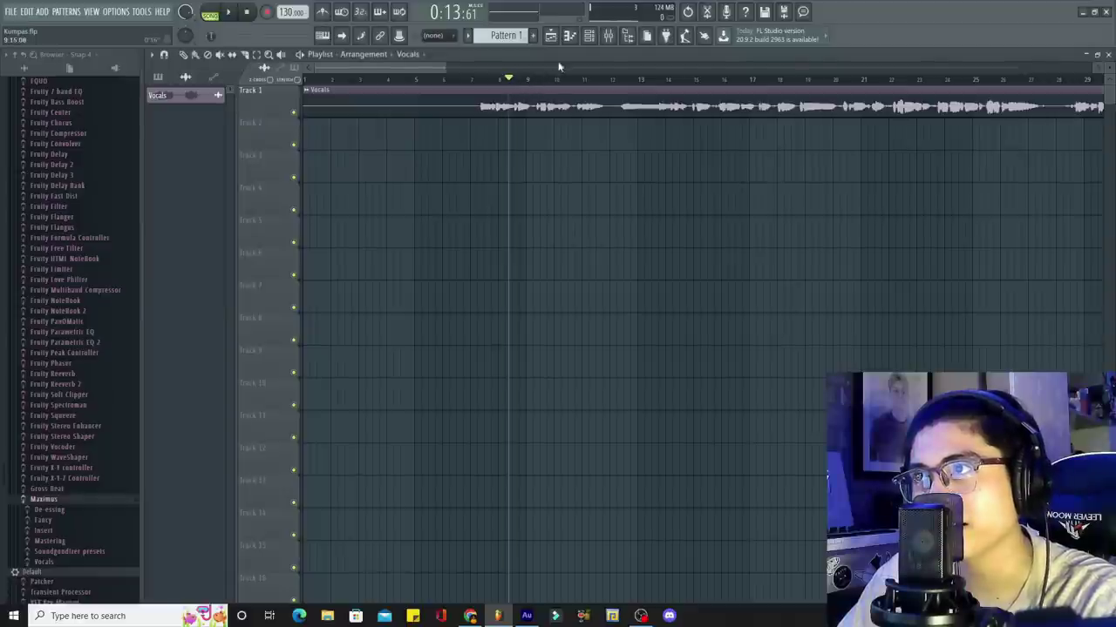
pyautogui.press('space')
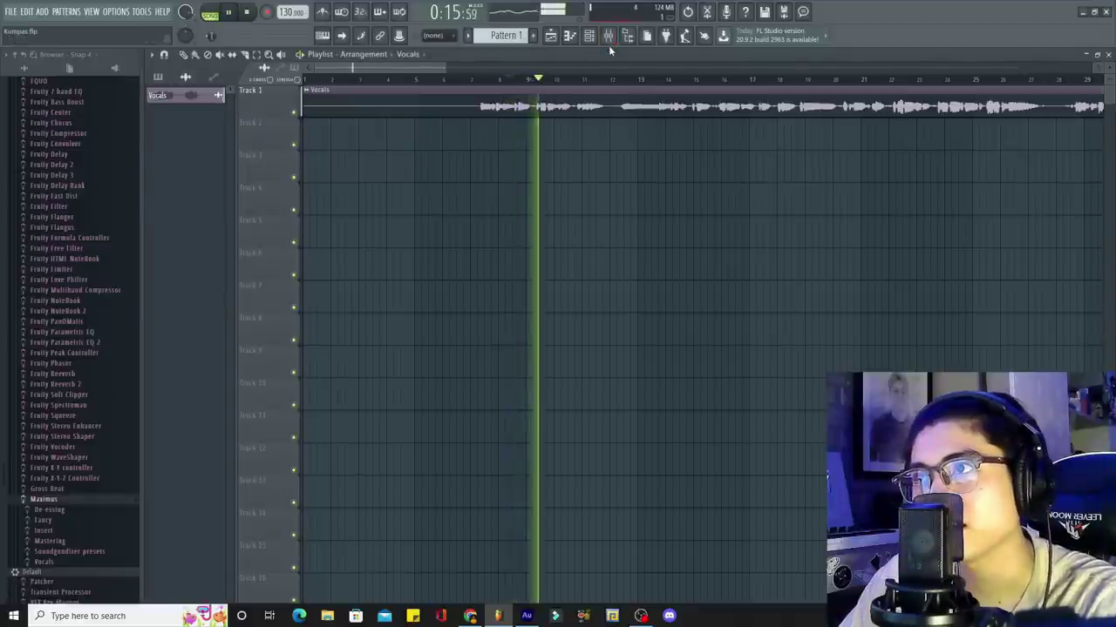
pyautogui.click(577, 80)
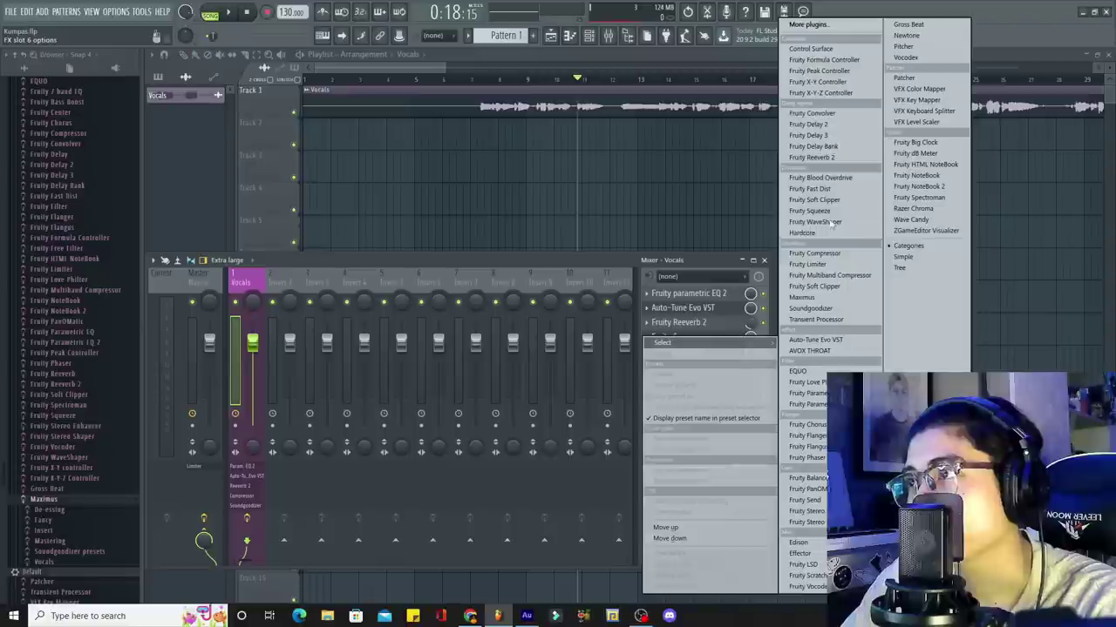
# Step: Load Maximus in slot 6 of the Vocals insert and apply its De-esser narrow-band preset
pyautogui.click(834, 298)
pyautogui.moveTo(271, 129); pyautogui.dragTo(293, 223)
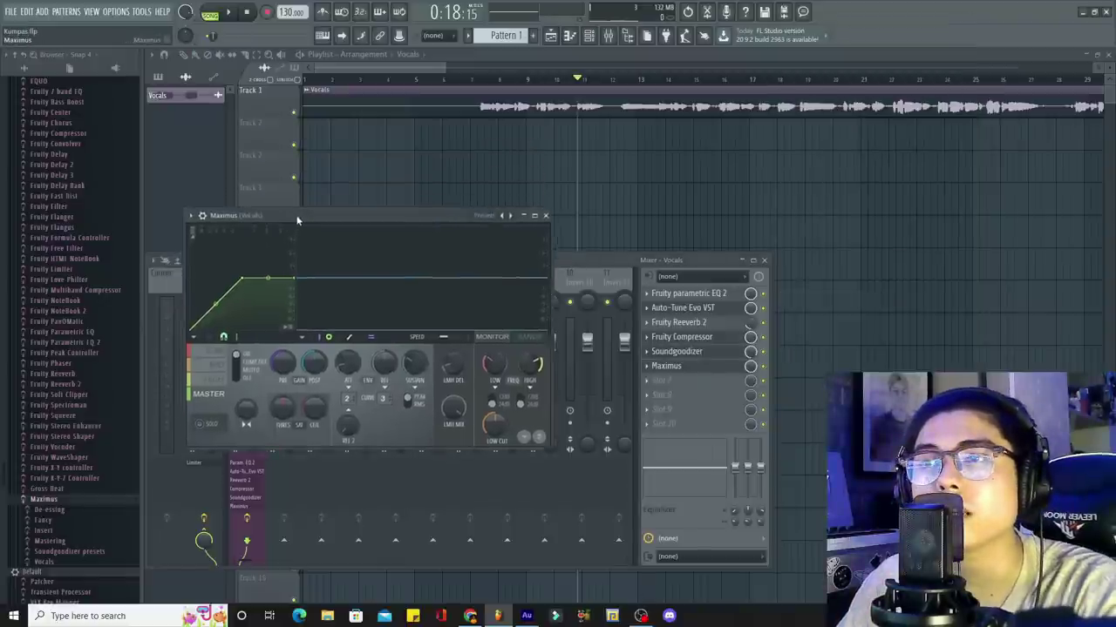
pyautogui.click(195, 218)
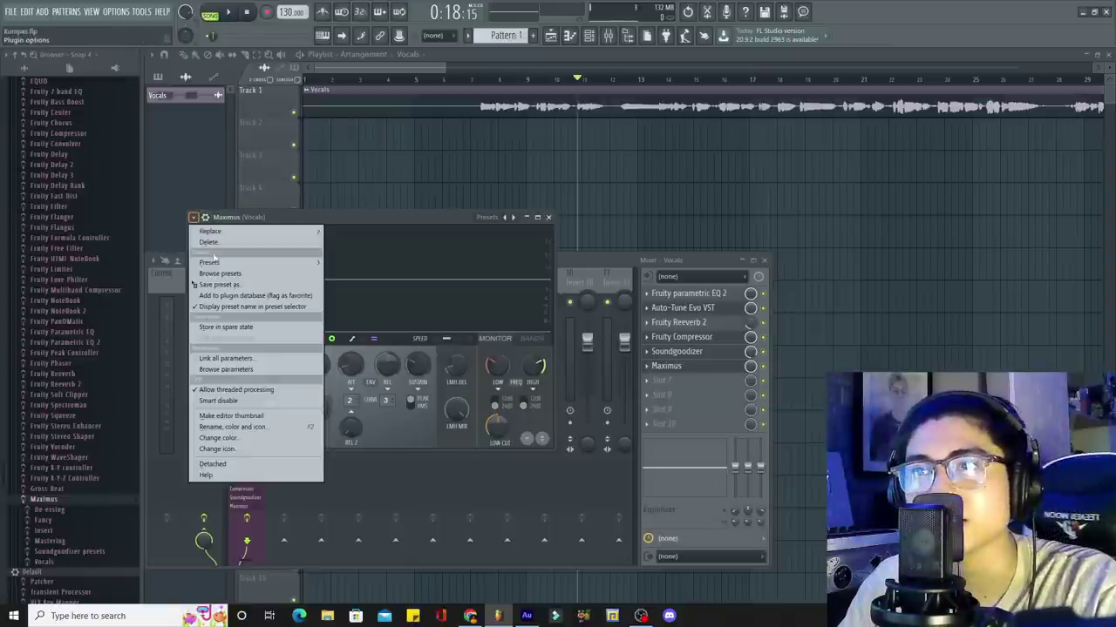
pyautogui.click(194, 219)
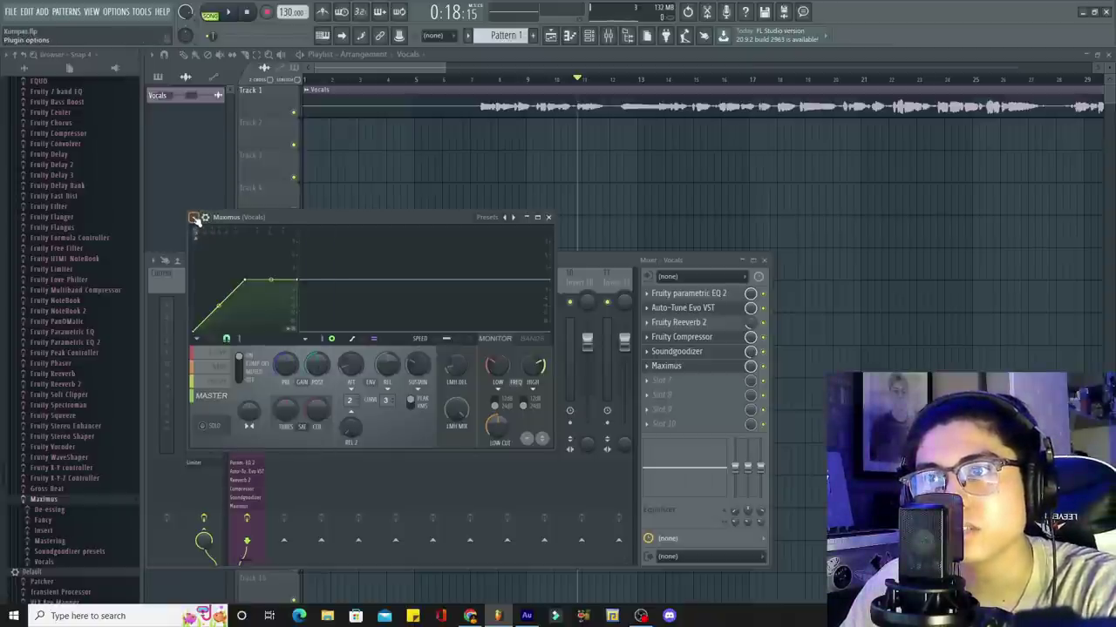
pyautogui.click(195, 218)
pyautogui.moveTo(206, 264)
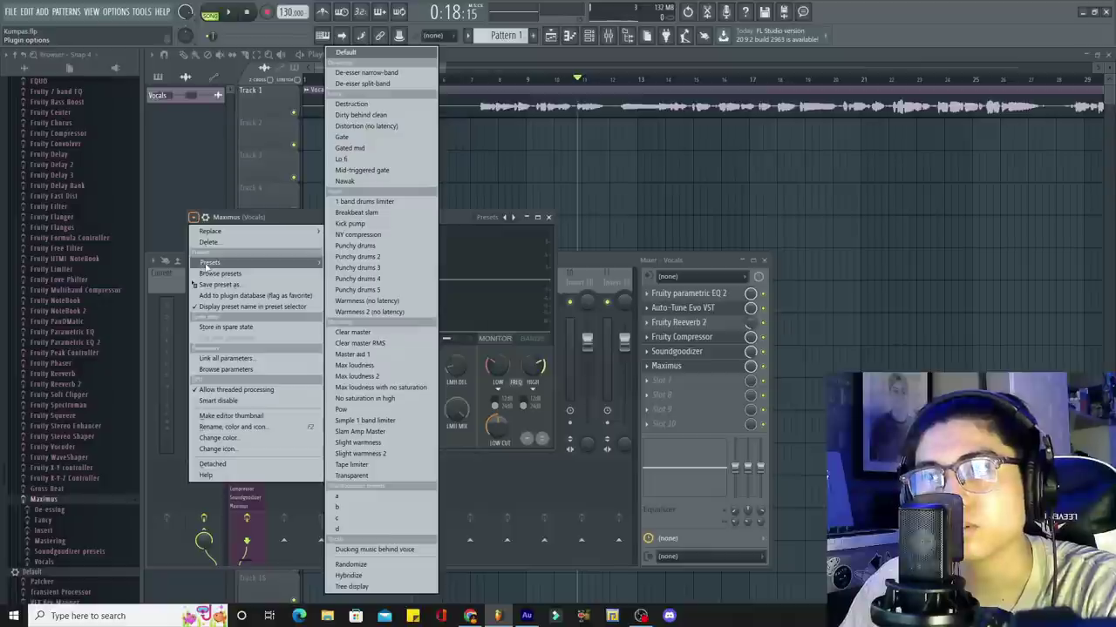
pyautogui.click(365, 73)
pyautogui.moveTo(360, 229); pyautogui.dragTo(460, 154)
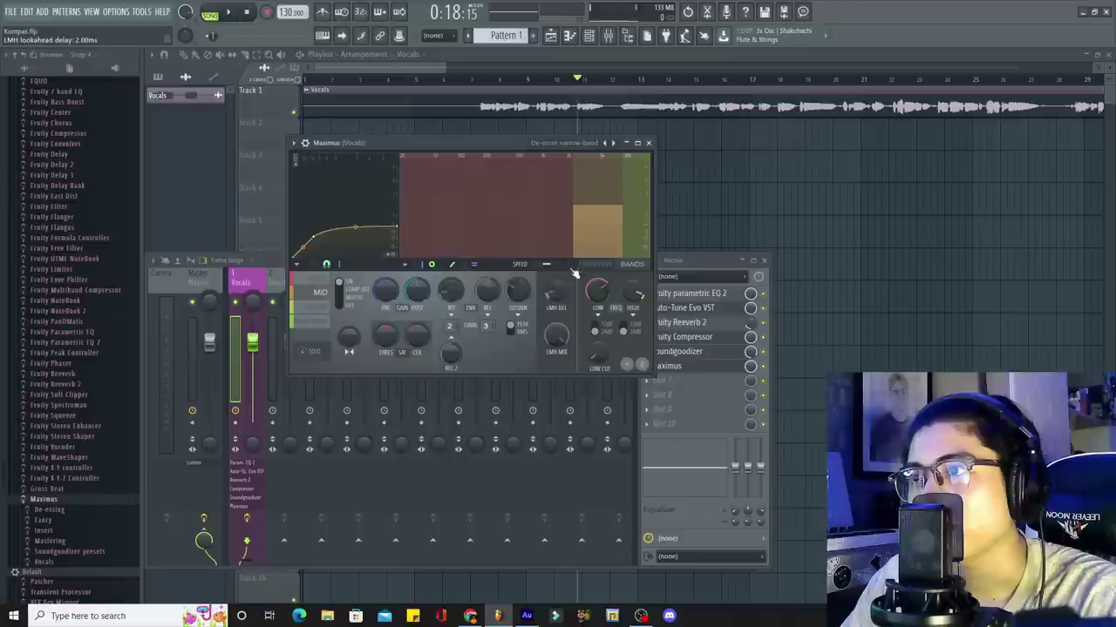
# Step: Shift the low and high band crossovers in Maximus upward to narrow the de-essed mid band, and play the vocals briefly
pyautogui.click(571, 265)
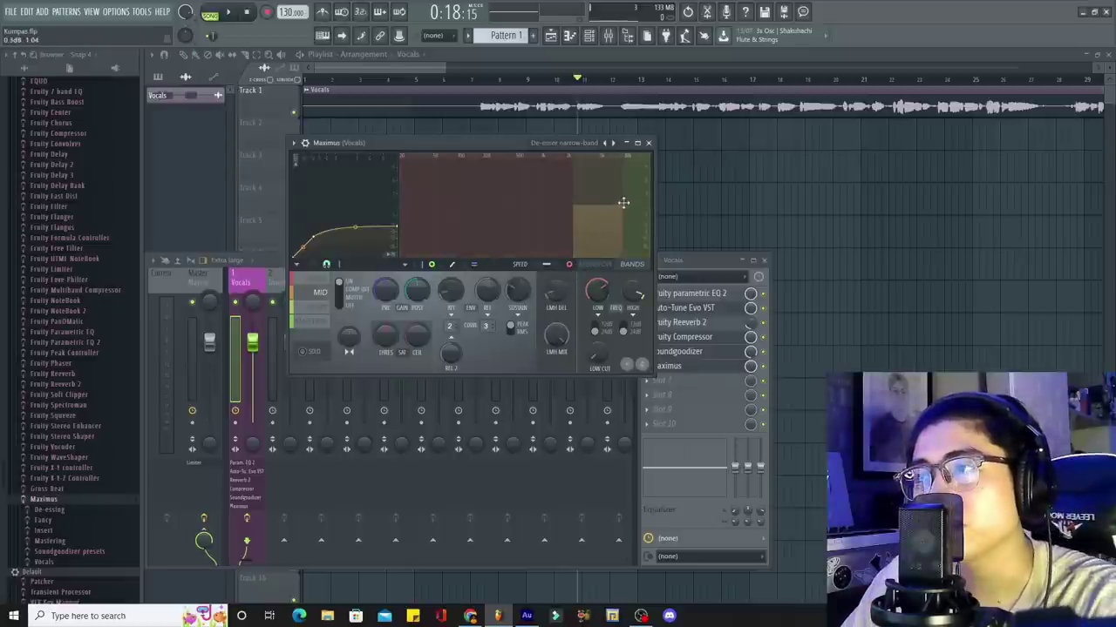
pyautogui.moveTo(623, 203); pyautogui.dragTo(601, 192)
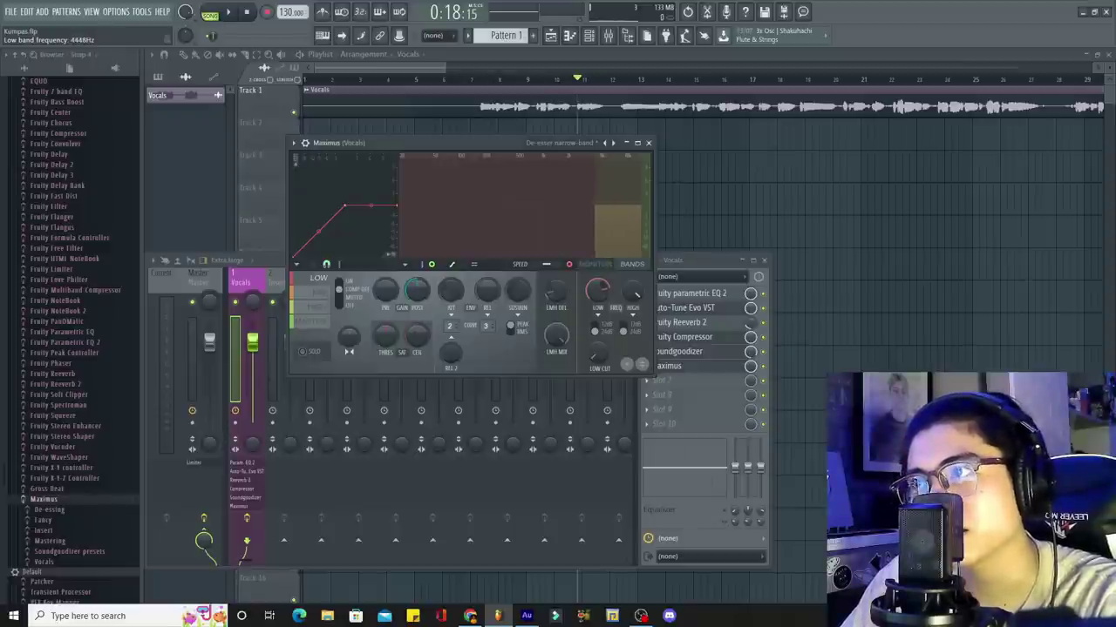
pyautogui.moveTo(600, 200)
pyautogui.mouseDown()
pyautogui.moveTo(622, 201)
pyautogui.moveTo(599, 201)
pyautogui.moveTo(618, 190)
pyautogui.mouseUp()
pyautogui.press('space')
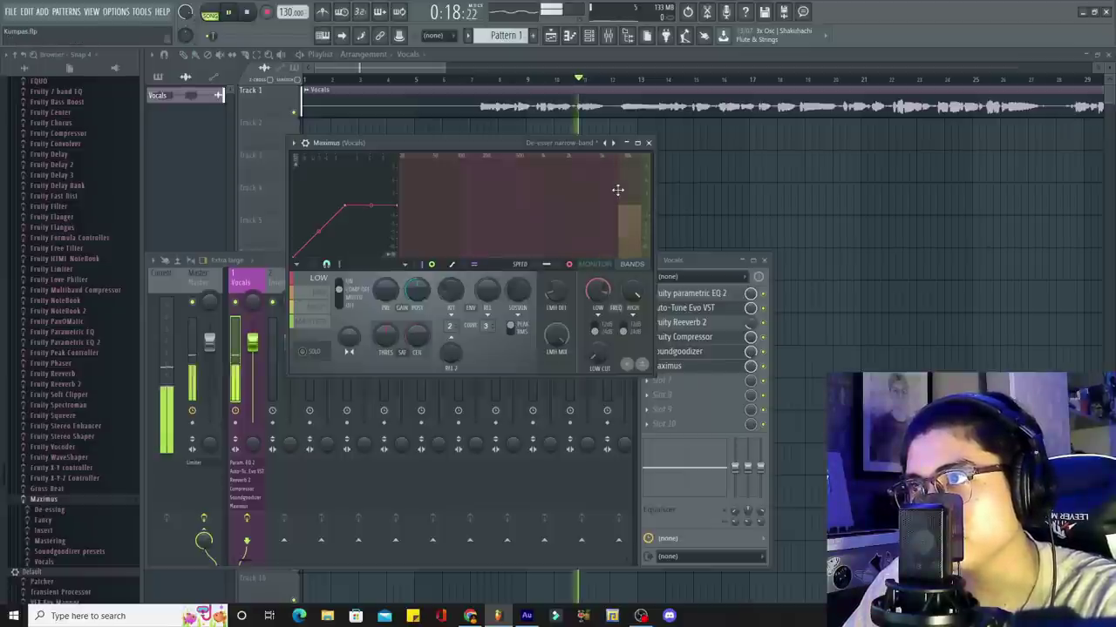
pyautogui.press('space')
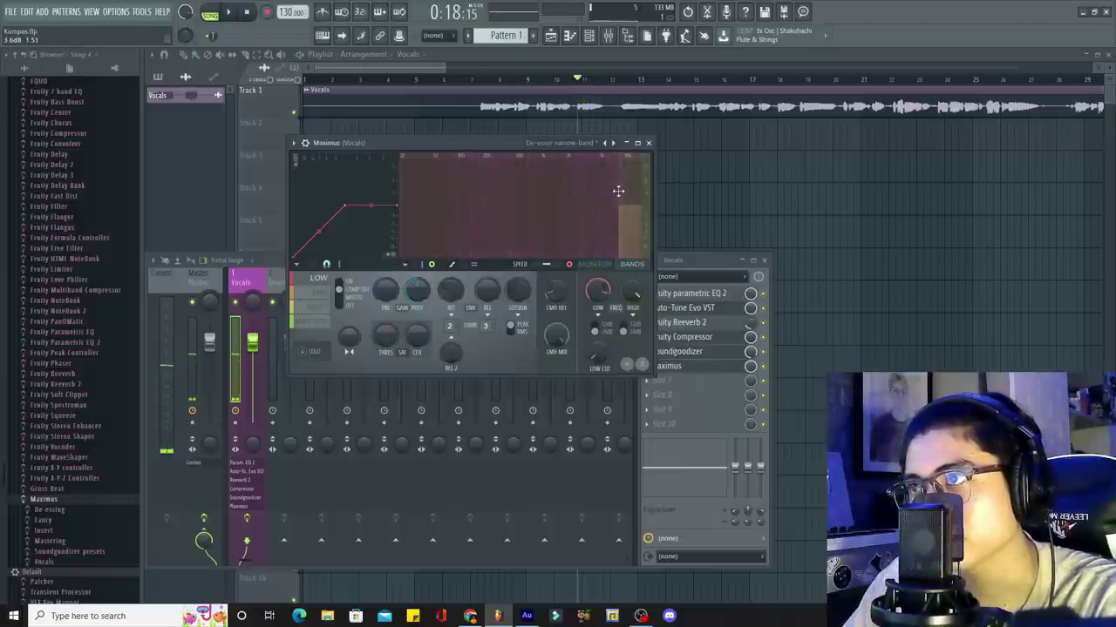
# Step: Reshape the Maximus mid band's compression curve while the vocals play, close the plugin and replay from about bar 10
pyautogui.press('space')
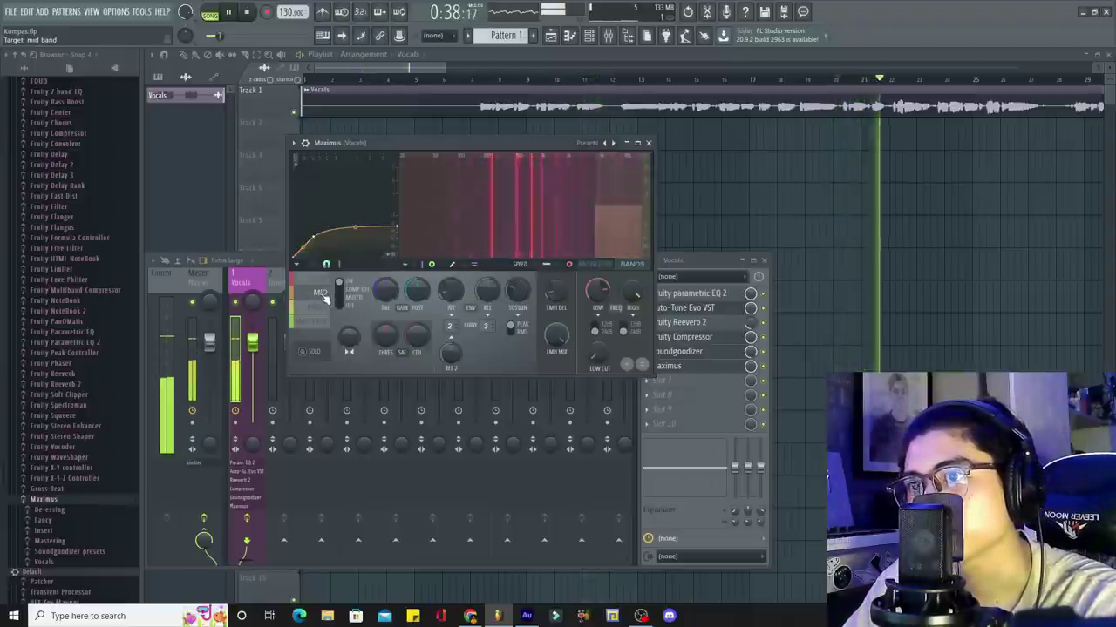
pyautogui.press('space')
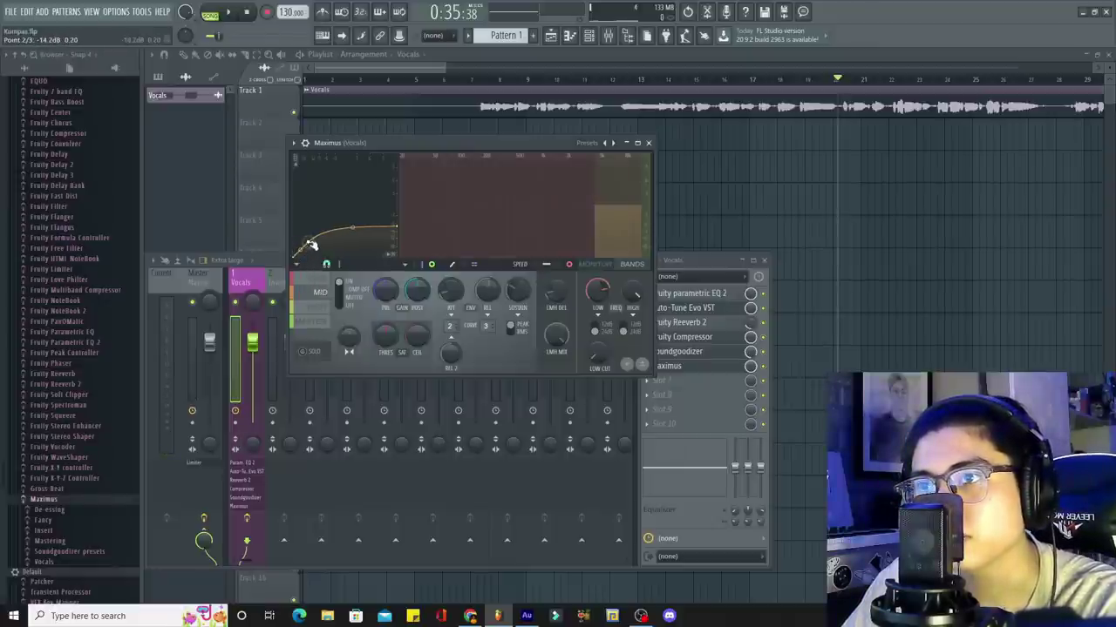
pyautogui.press('space')
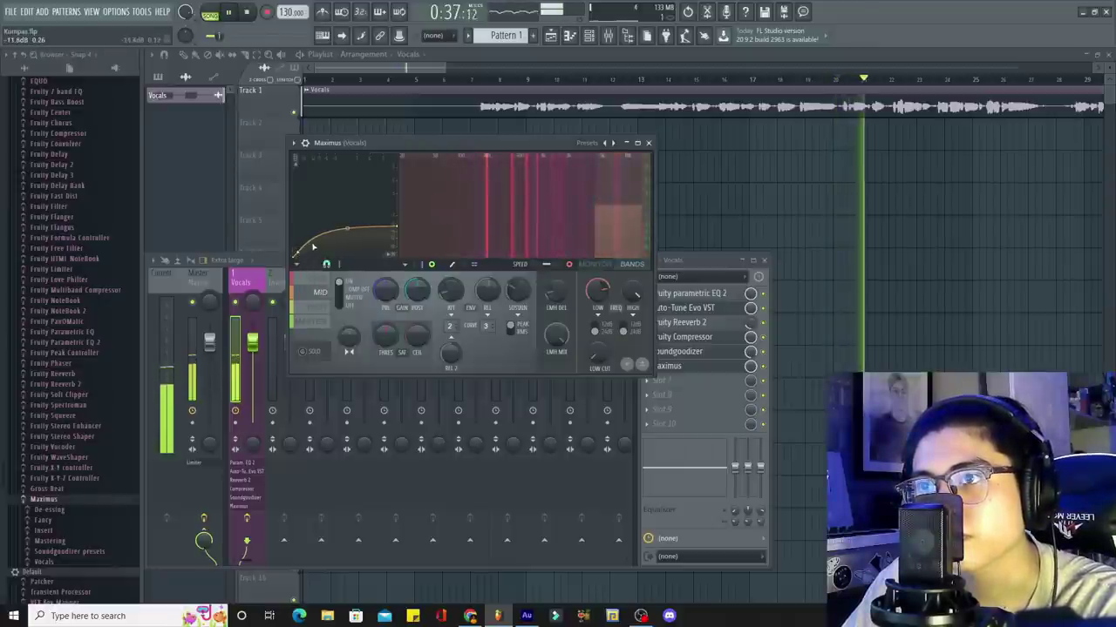
pyautogui.moveTo(313, 246)
pyautogui.mouseDown()
pyautogui.moveTo(322, 231)
pyautogui.moveTo(310, 238)
pyautogui.mouseUp()
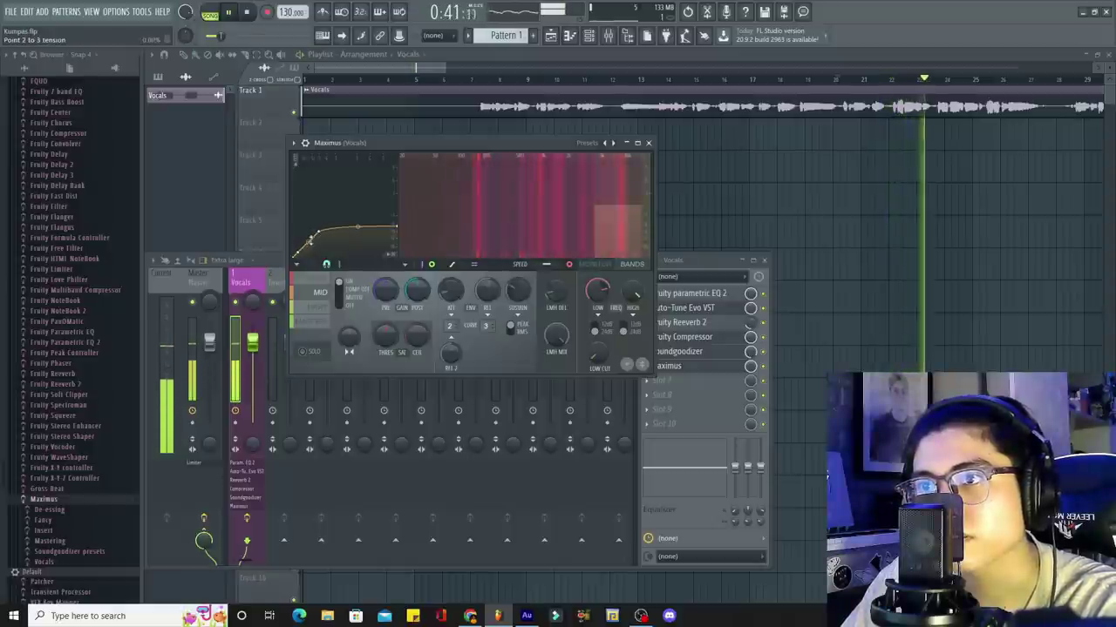
pyautogui.click(648, 142)
pyautogui.click(562, 80)
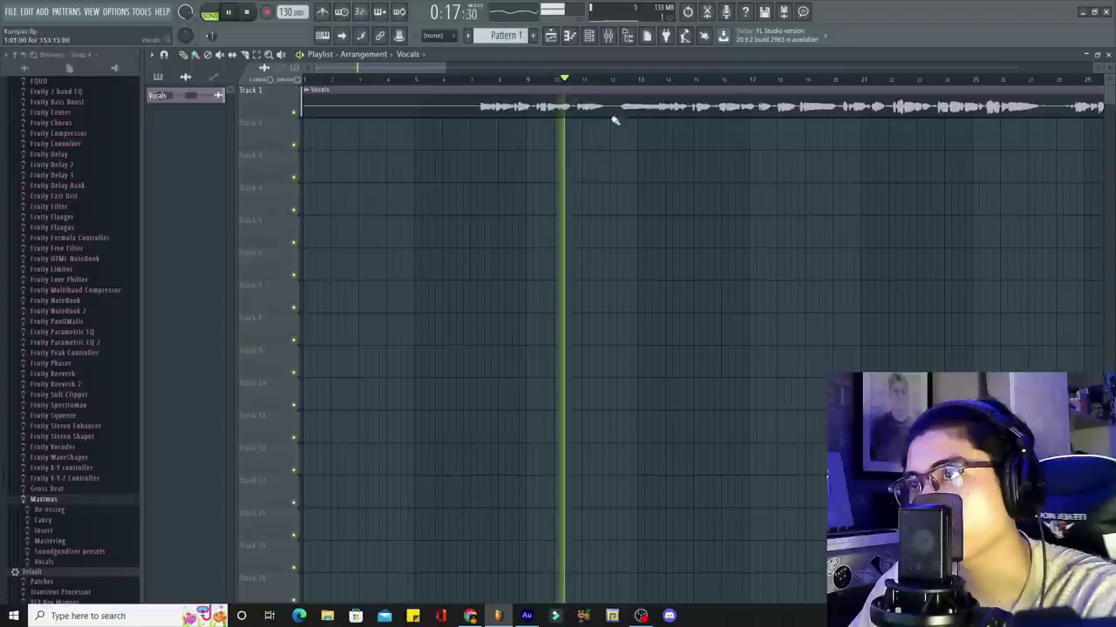
# Step: Load Fruity Delay 3 in slot 7 of the Vocals insert and apply its Bandpass preset
pyautogui.click(609, 35)
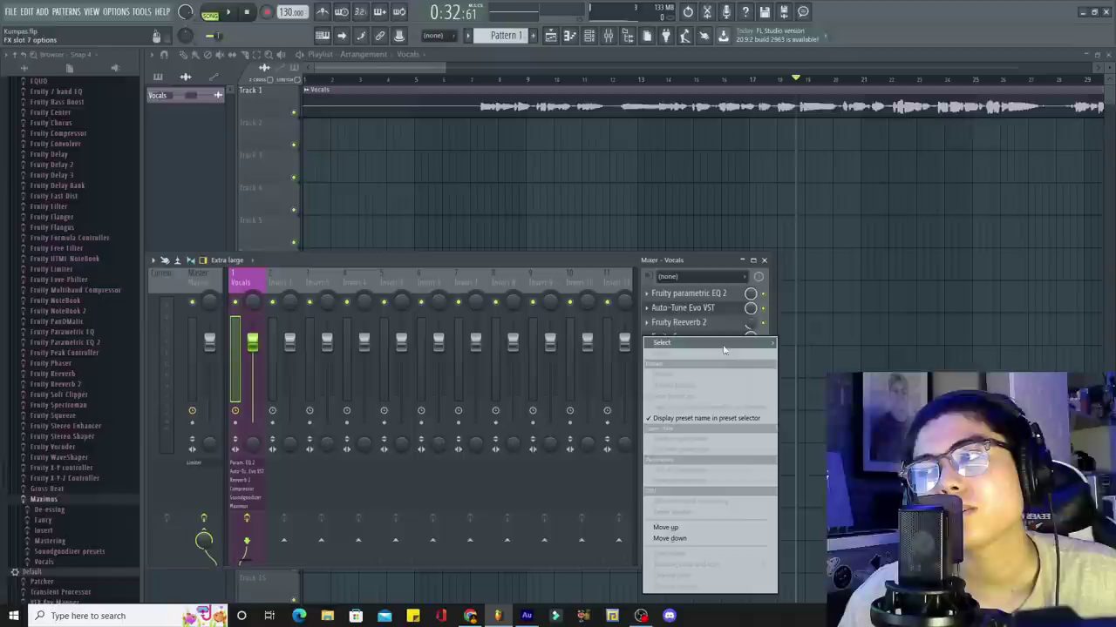
pyautogui.moveTo(737, 347)
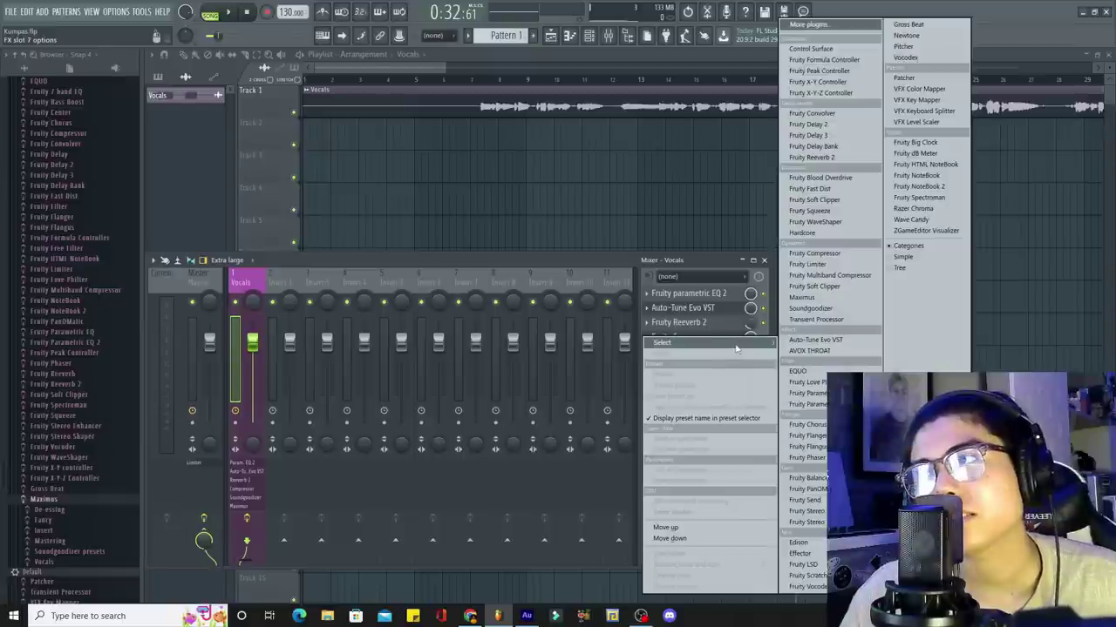
pyautogui.click(822, 137)
pyautogui.click(187, 138)
pyautogui.moveTo(228, 185)
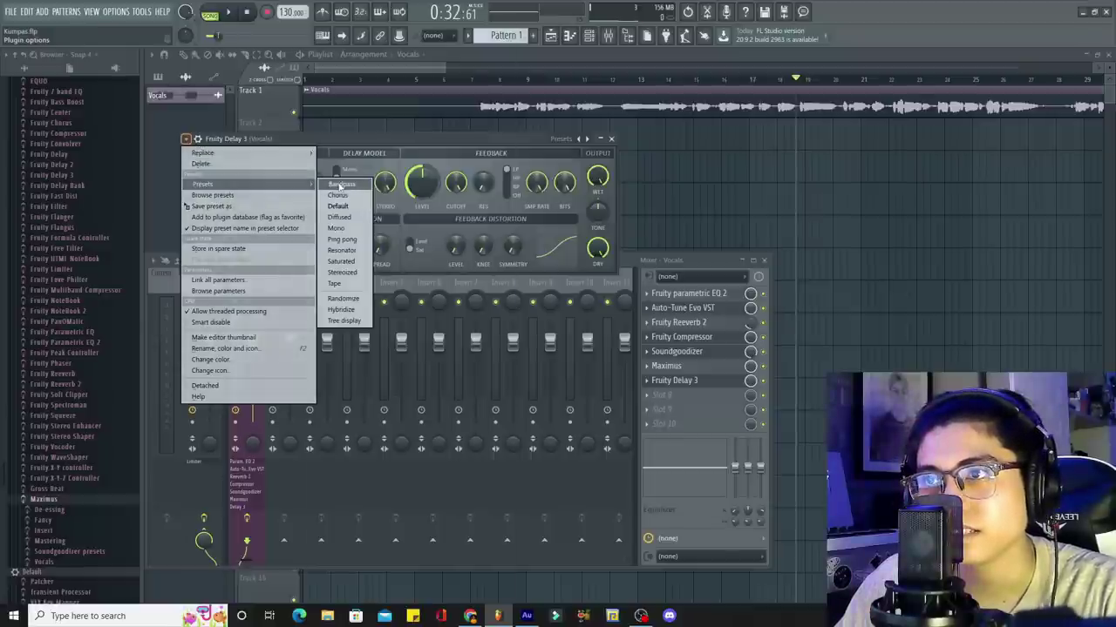
pyautogui.click(342, 184)
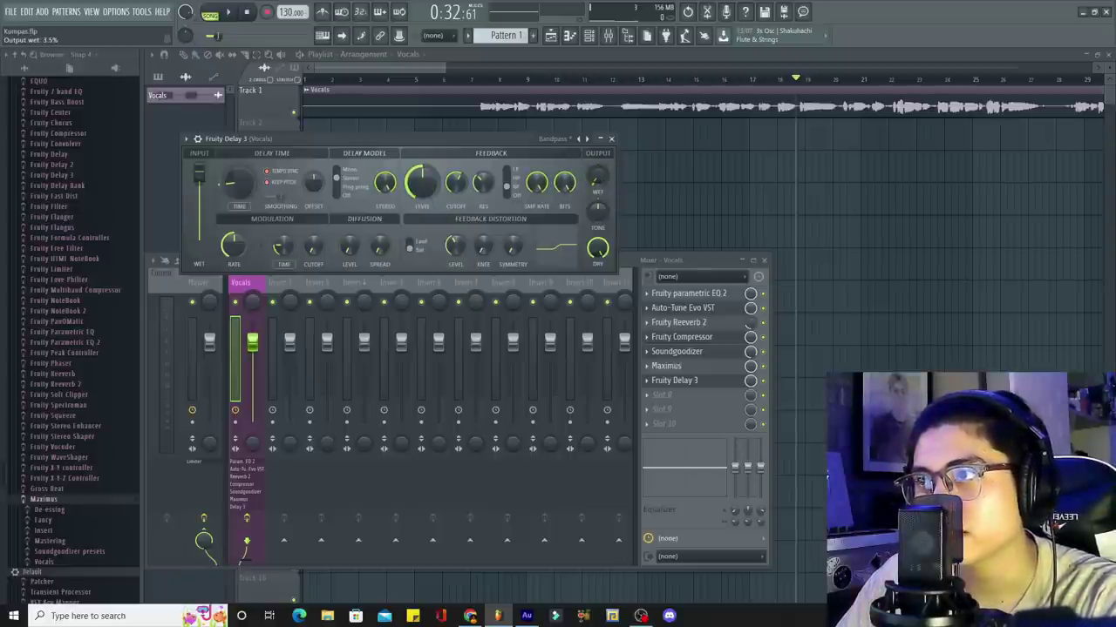
# Step: Adjust the delay's time, offset and wet output during playback, toggling its slot to compare the vocals with and without it
pyautogui.press('space')
pyautogui.moveTo(312, 180)
pyautogui.mouseDown()
pyautogui.moveTo(313, 171)
pyautogui.moveTo(316, 186)
pyautogui.mouseUp()
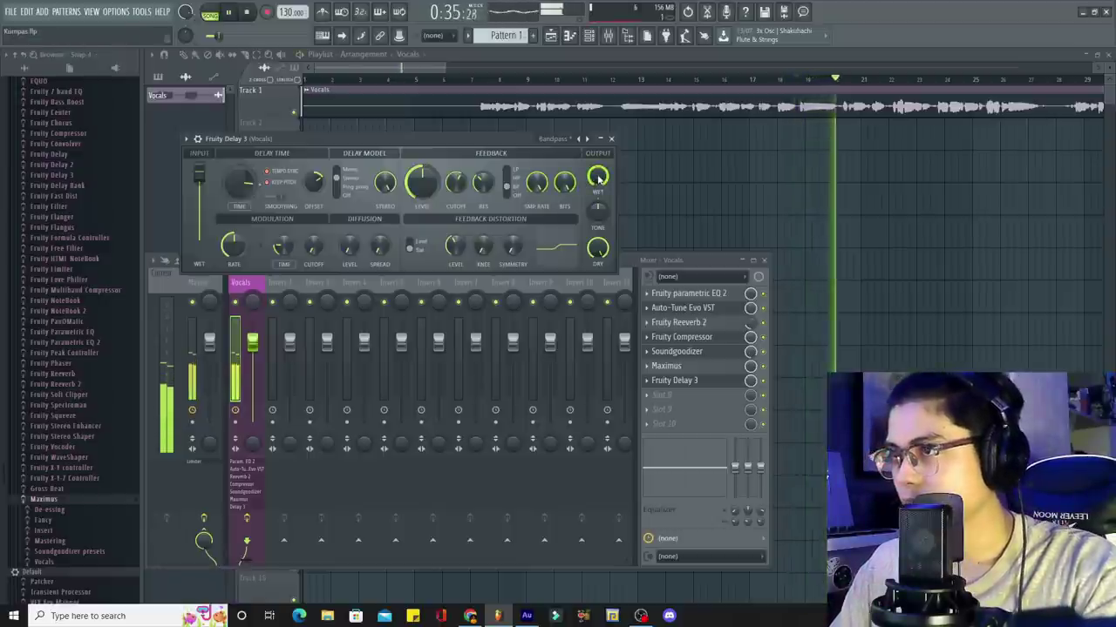
pyautogui.click(765, 382)
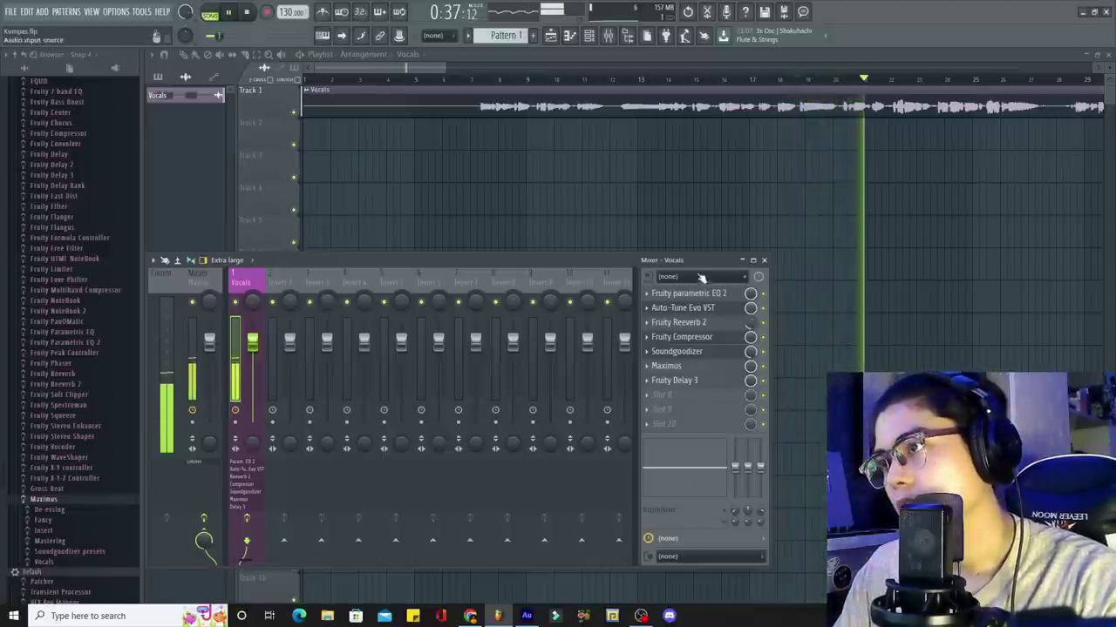
pyautogui.moveTo(714, 258); pyautogui.dragTo(770, 176)
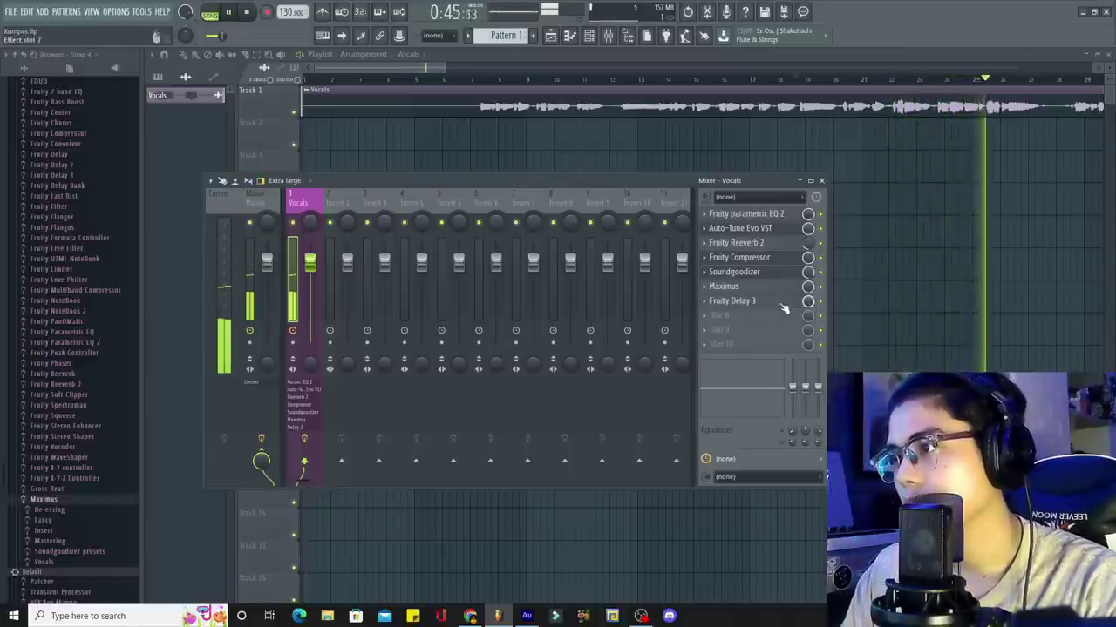
pyautogui.click(737, 301)
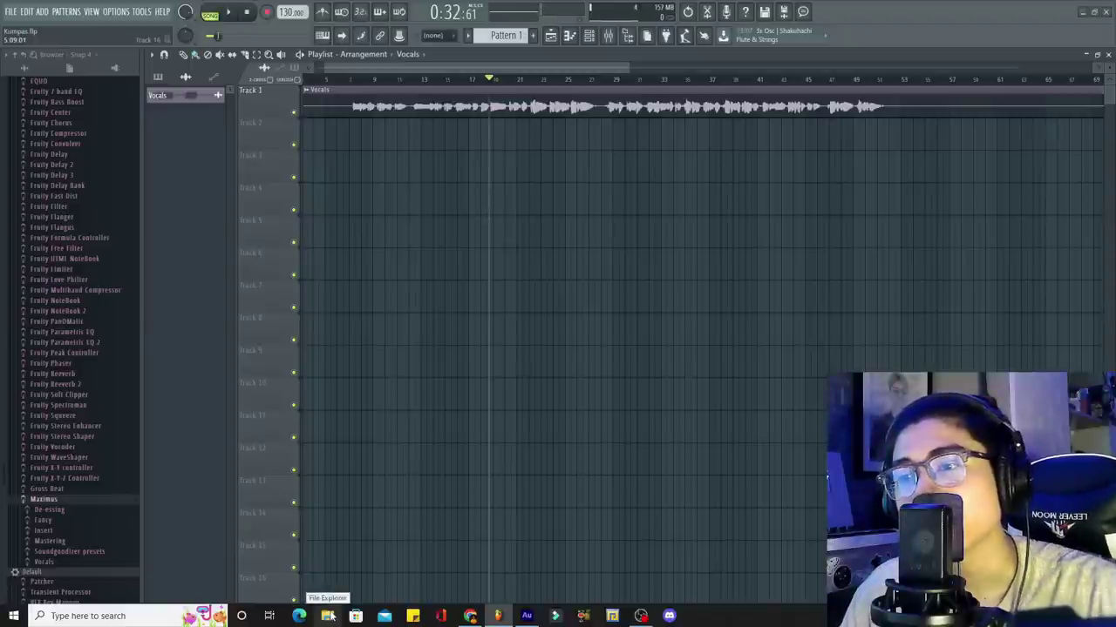
# Step: Bring the WAV file "Kumpas - Moira Dela Torre (Male Key - Piano Karaoke)" from the Downloads folder onto Track 2
pyautogui.click(328, 616)
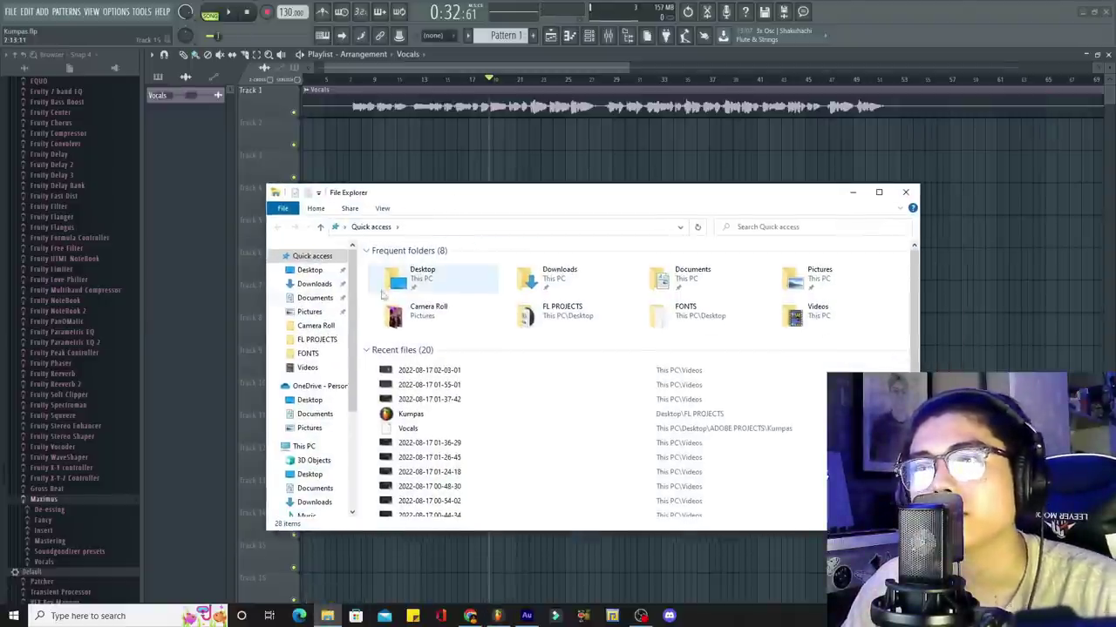
pyautogui.click(313, 285)
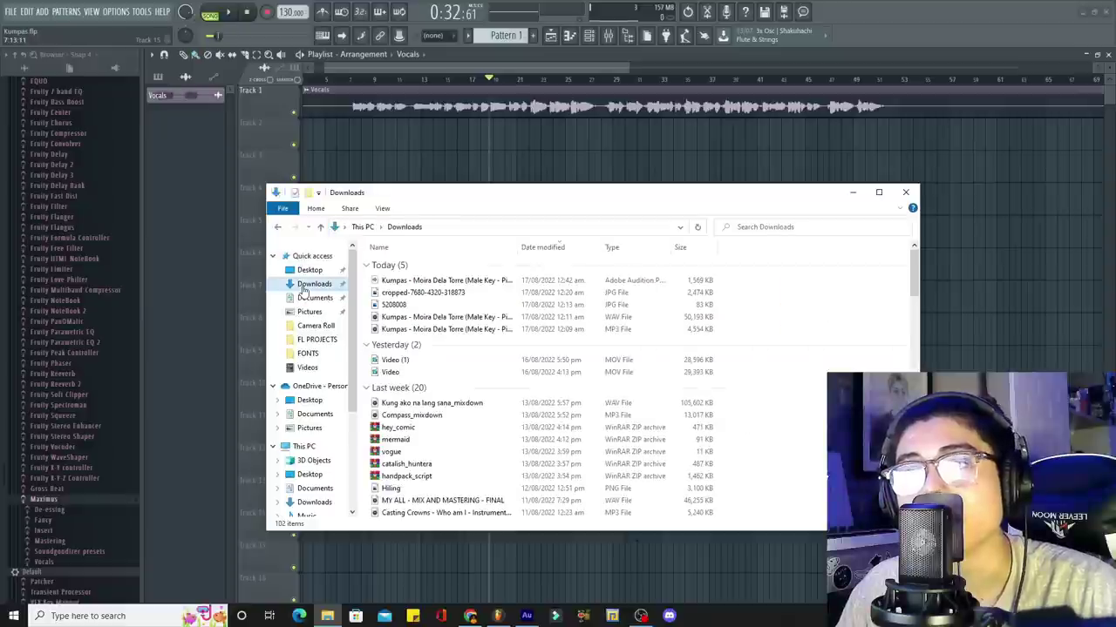
pyautogui.moveTo(418, 317); pyautogui.dragTo(325, 129)
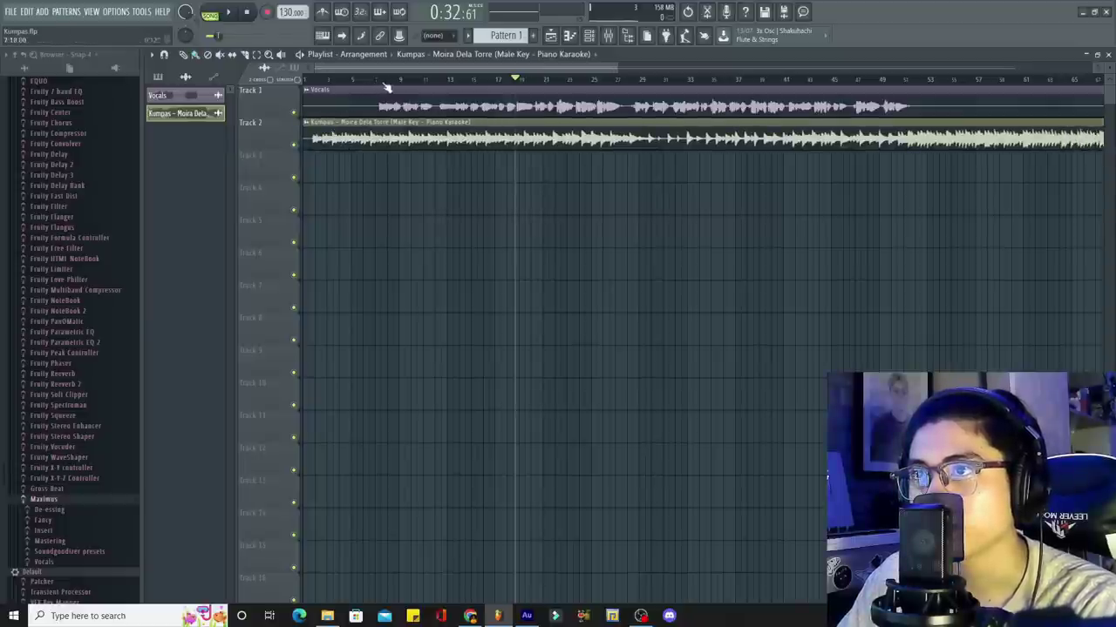
# Step: Play the arrangement around the first vocal entry and examine the vocals' timing against the karaoke track
pyautogui.click(343, 80)
pyautogui.press('space')
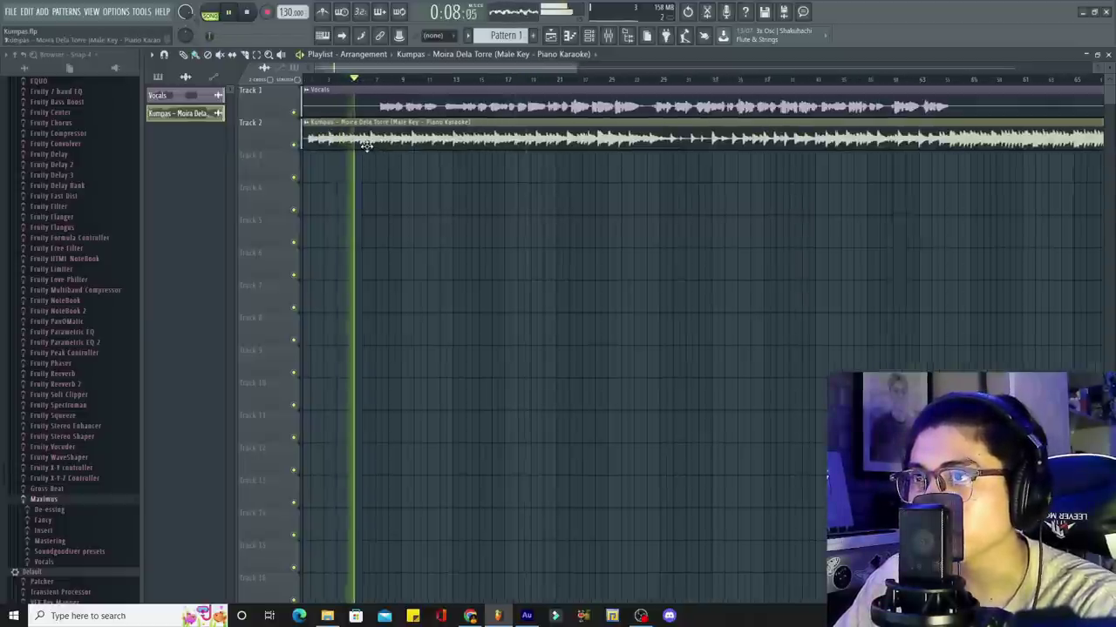
pyautogui.scroll(3, 419, 87)
pyautogui.click(418, 80)
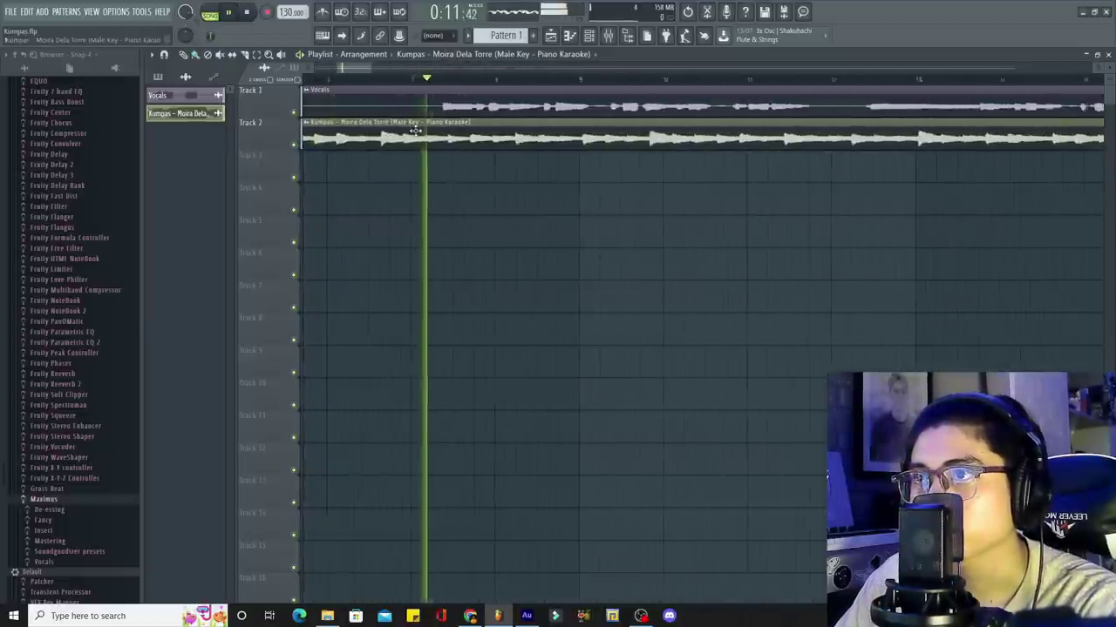
pyautogui.scroll(2, 516, 87)
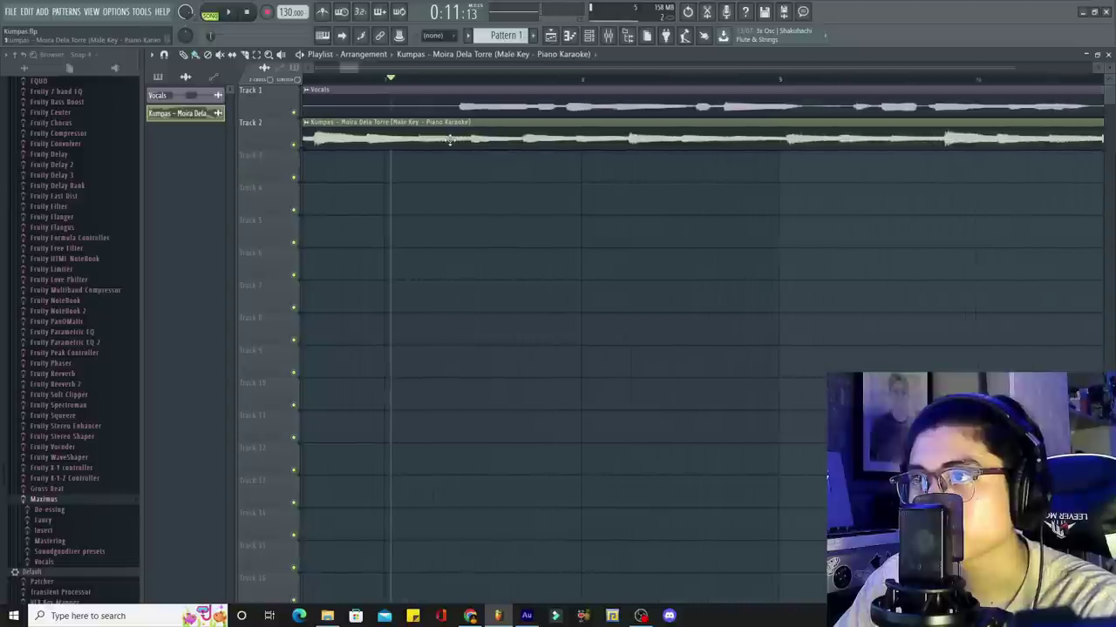
pyautogui.click(516, 87)
pyautogui.scroll(2, 522, 89)
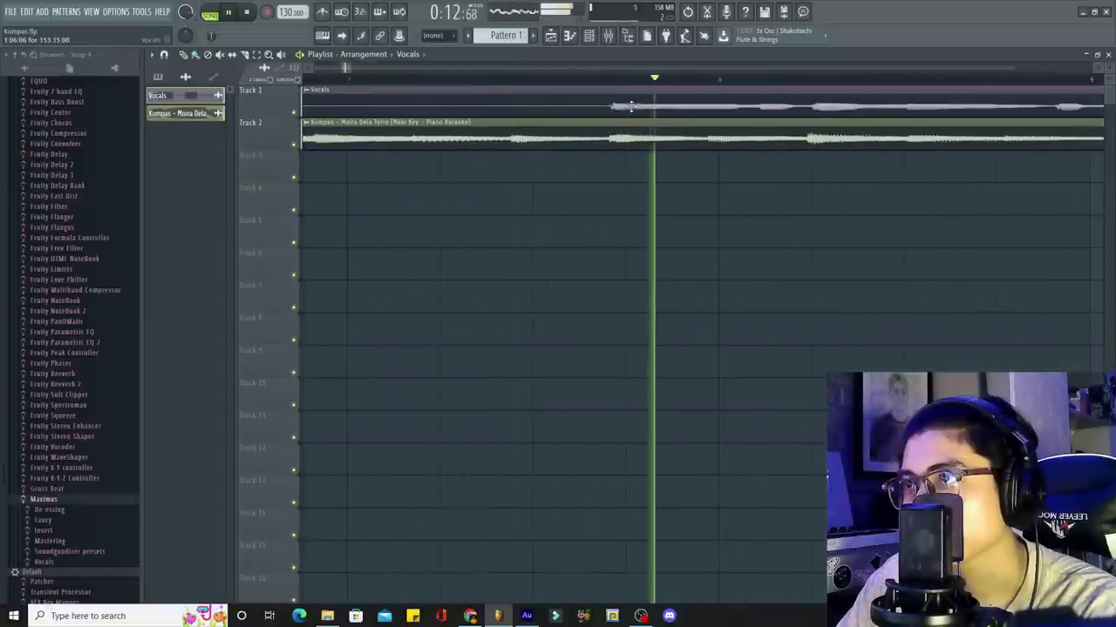
pyautogui.scroll(3, 601, 108)
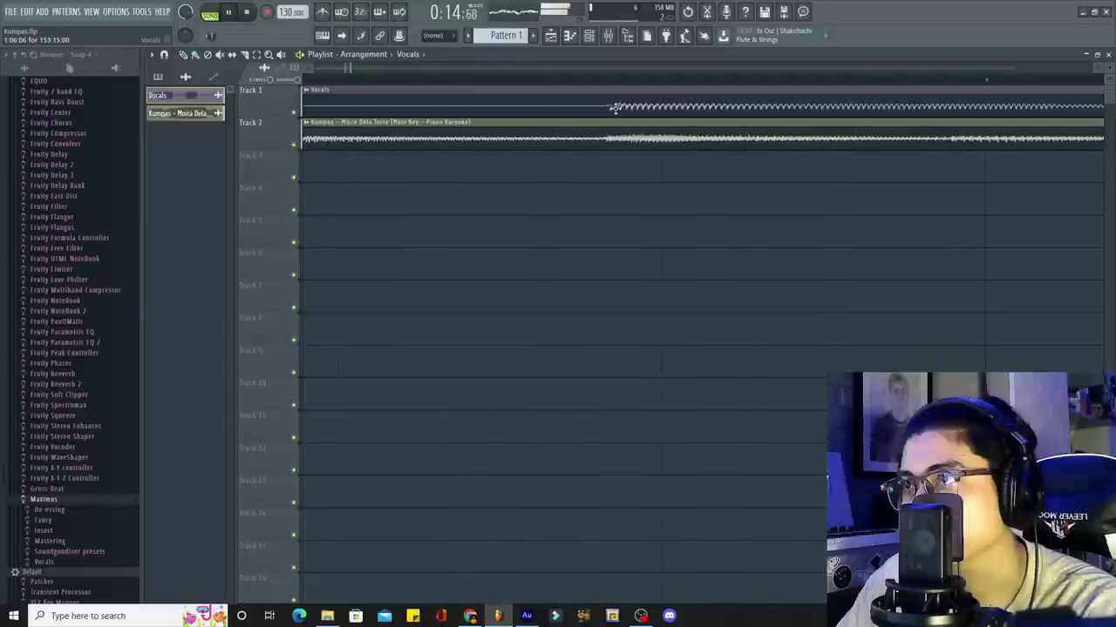
# Step: Save the project and examine how the starts of the Vocals and karaoke clips line up
pyautogui.hotkey('ctrl', 's')
pyautogui.scroll(-5, 605, 209)
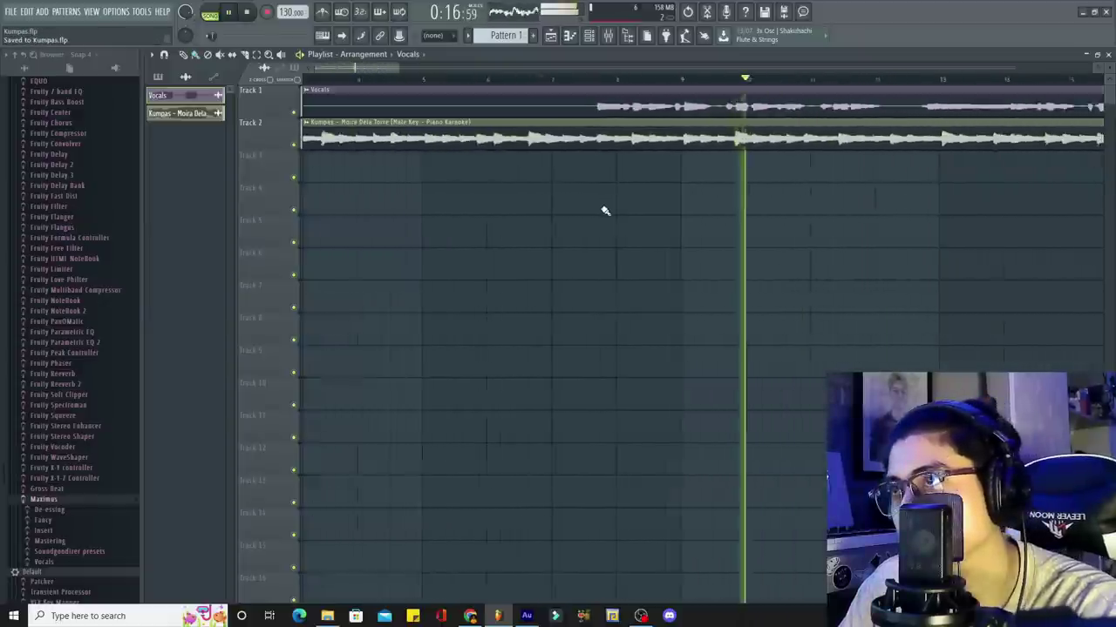
pyautogui.scroll(4, 299, 145)
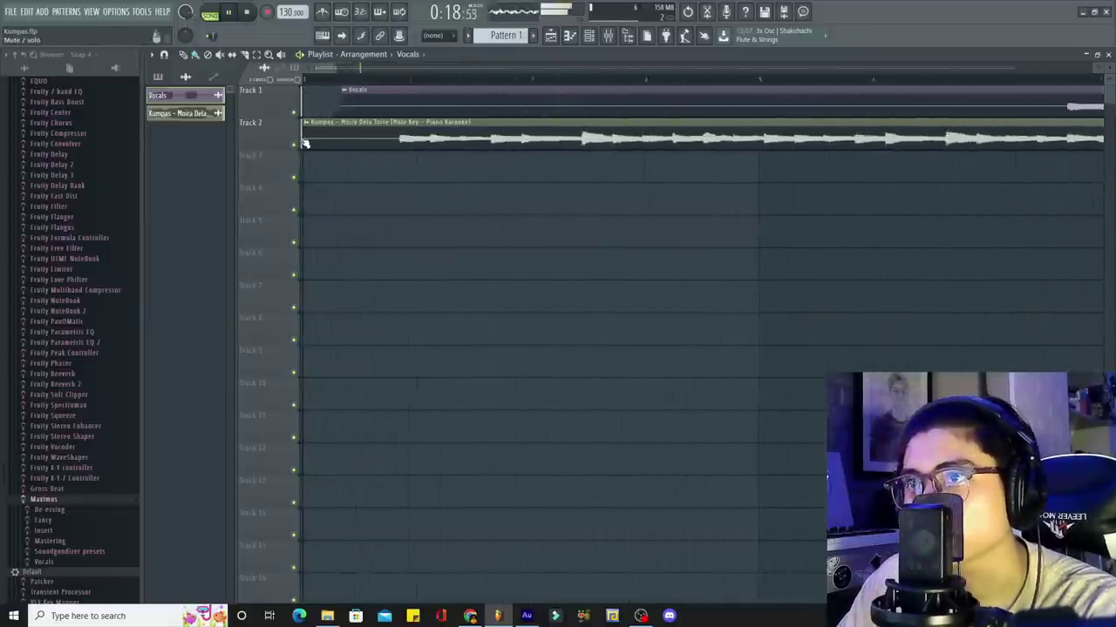
pyautogui.scroll(3, 305, 141)
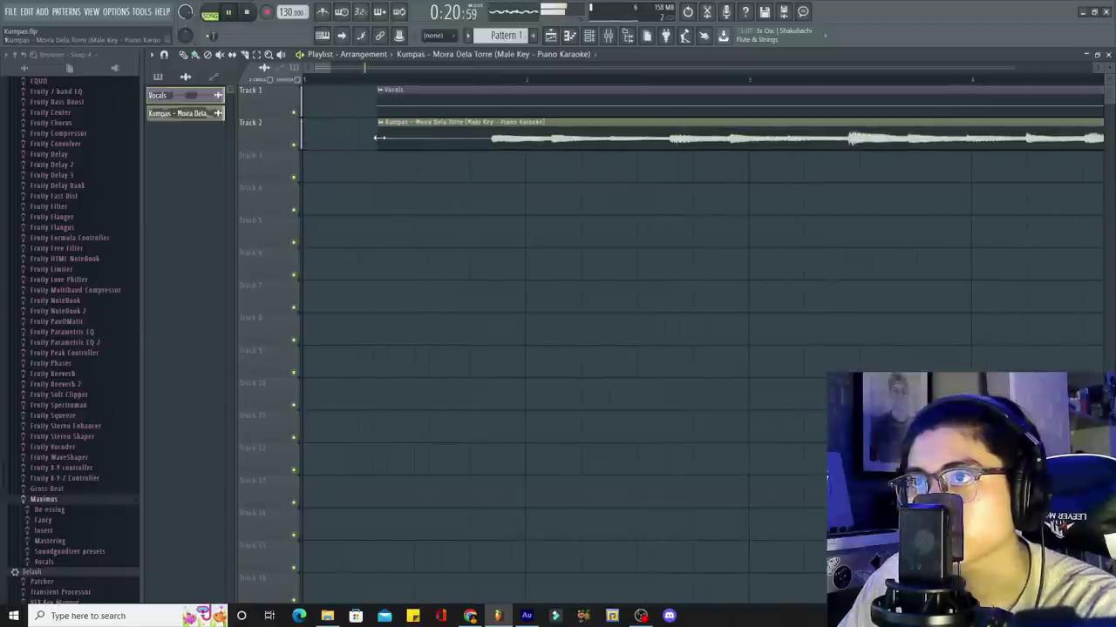
pyautogui.scroll(5, 379, 138)
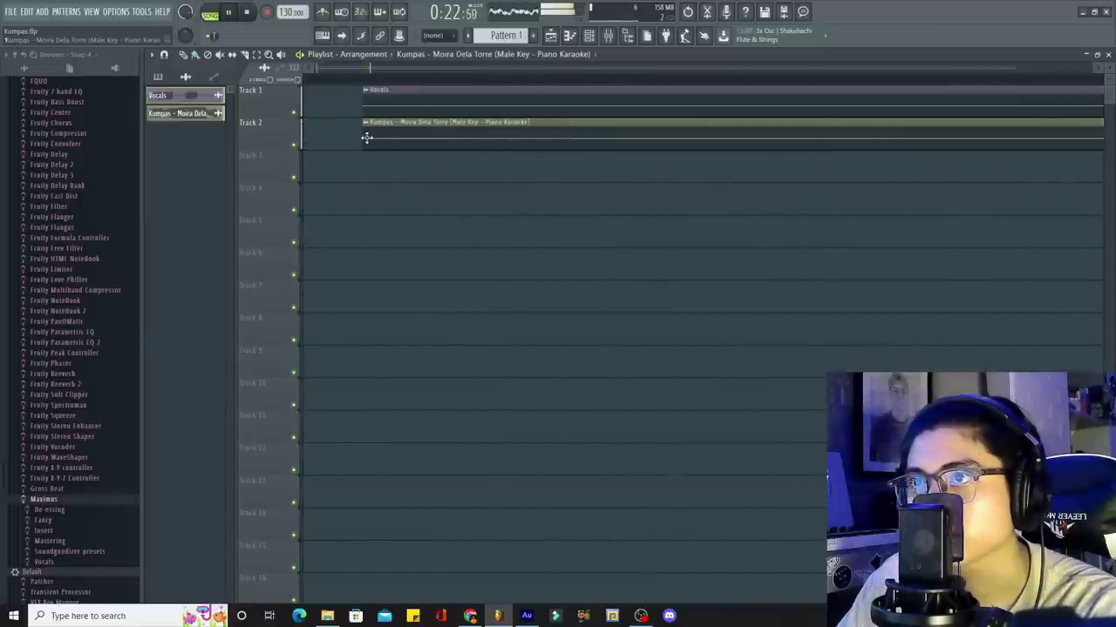
pyautogui.scroll(-8, 391, 186)
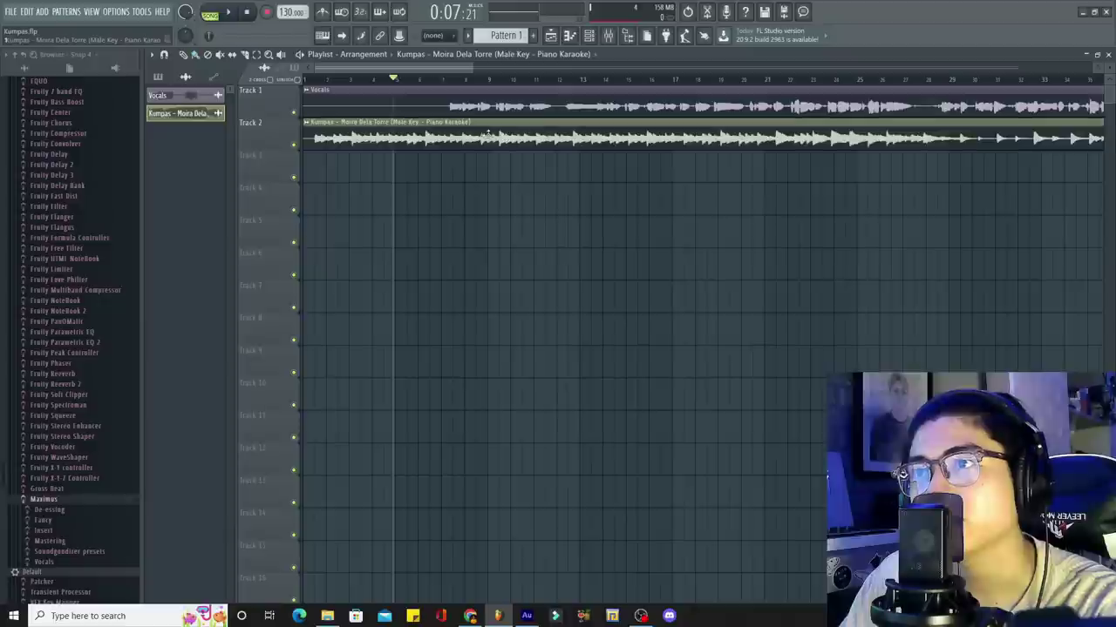
# Step: Open the karaoke clip's channel settings, show its assigned mixer insert 2 and close the channel settings
pyautogui.doubleClick(482, 135)
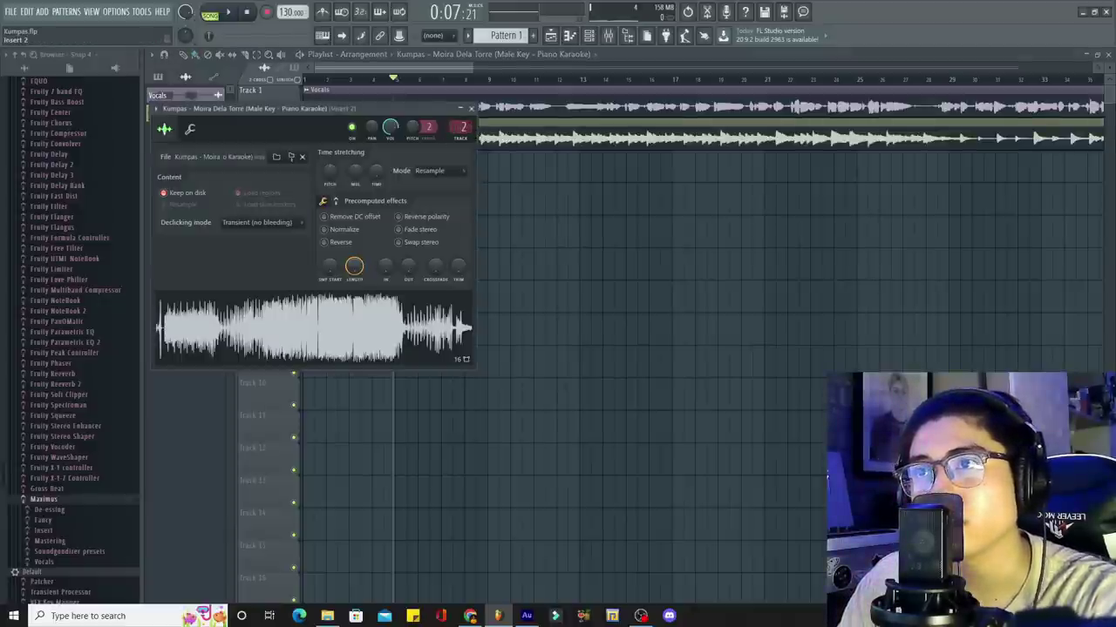
pyautogui.doubleClick(454, 127)
pyautogui.moveTo(418, 206); pyautogui.dragTo(455, 200)
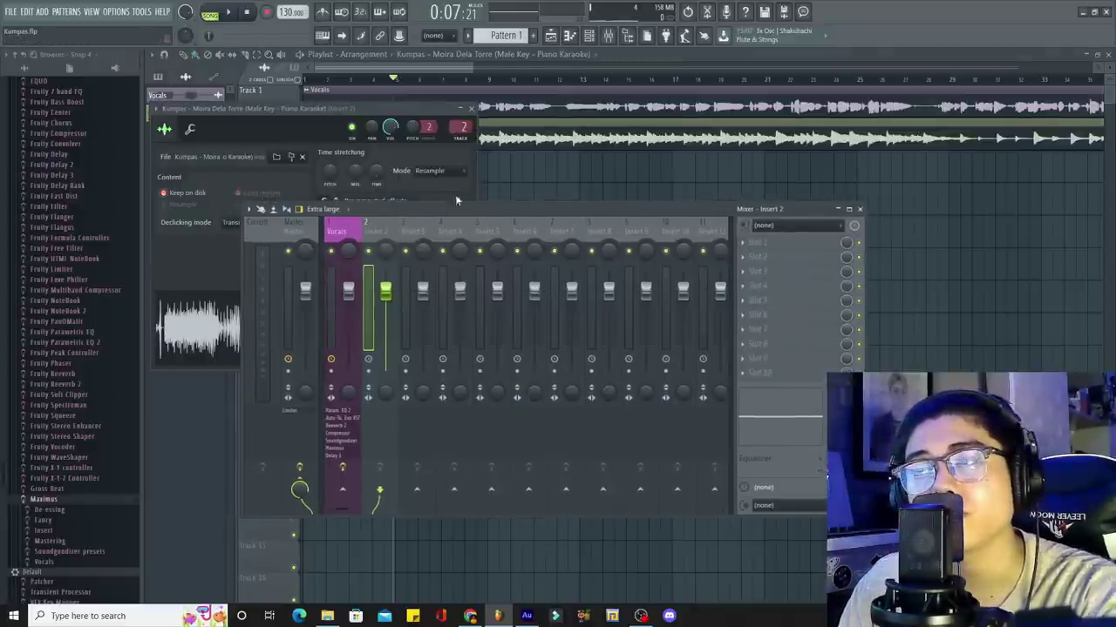
pyautogui.click(473, 110)
pyautogui.moveTo(449, 203); pyautogui.dragTo(462, 205)
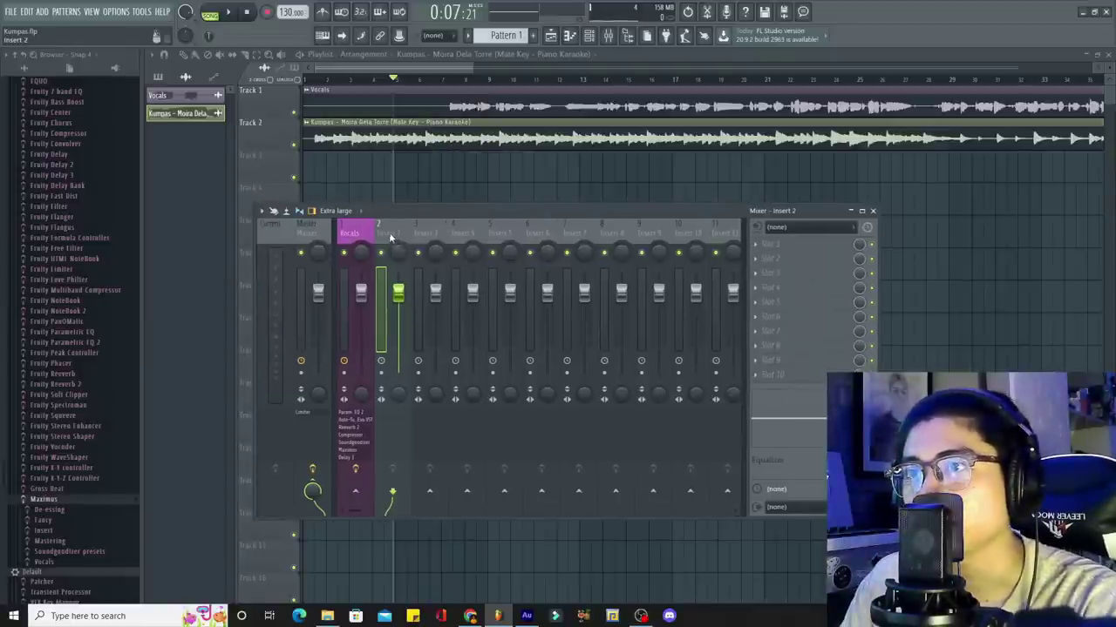
# Step: Rename mixer insert 2 as "Instrumental" and give it an orange-red colour
pyautogui.rightClick(413, 222)
pyautogui.click(460, 232)
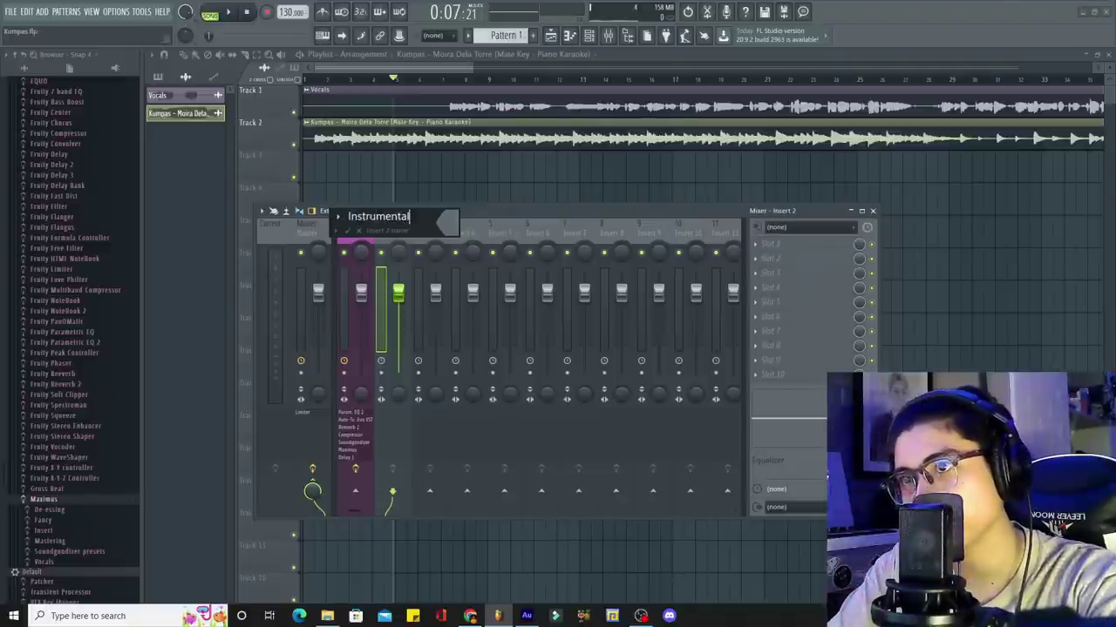
pyautogui.click(457, 227)
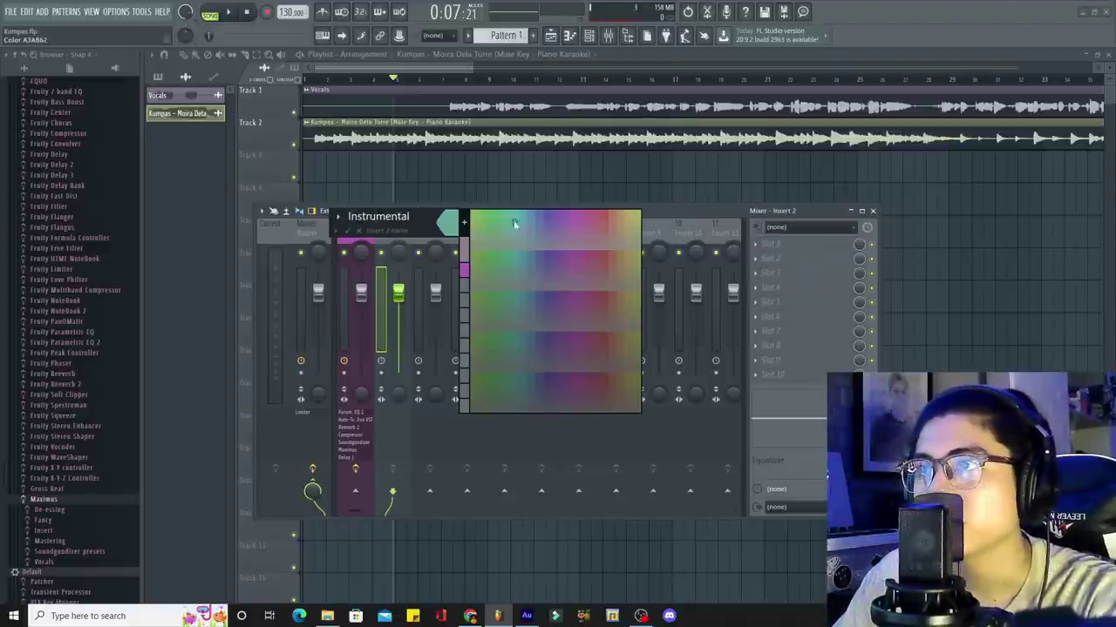
pyautogui.click(611, 214)
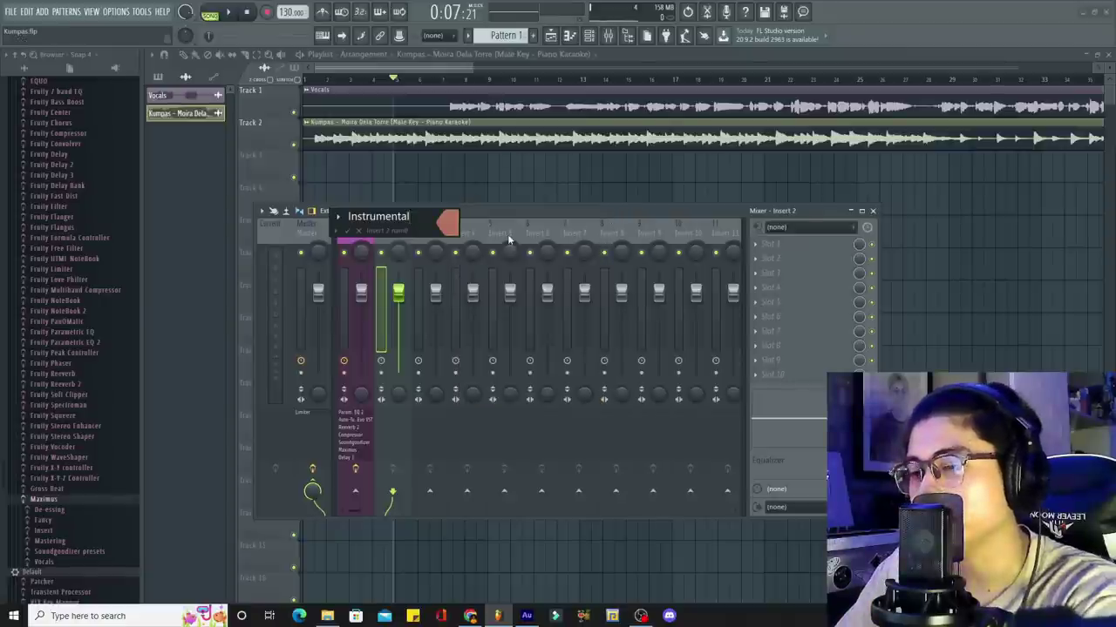
pyautogui.press('Return')
# Step: Play both tracks from about bar 5, lowering the Instrumental fader and raising the Vocals fader slightly to balance them
pyautogui.moveTo(470, 206); pyautogui.dragTo(453, 252)
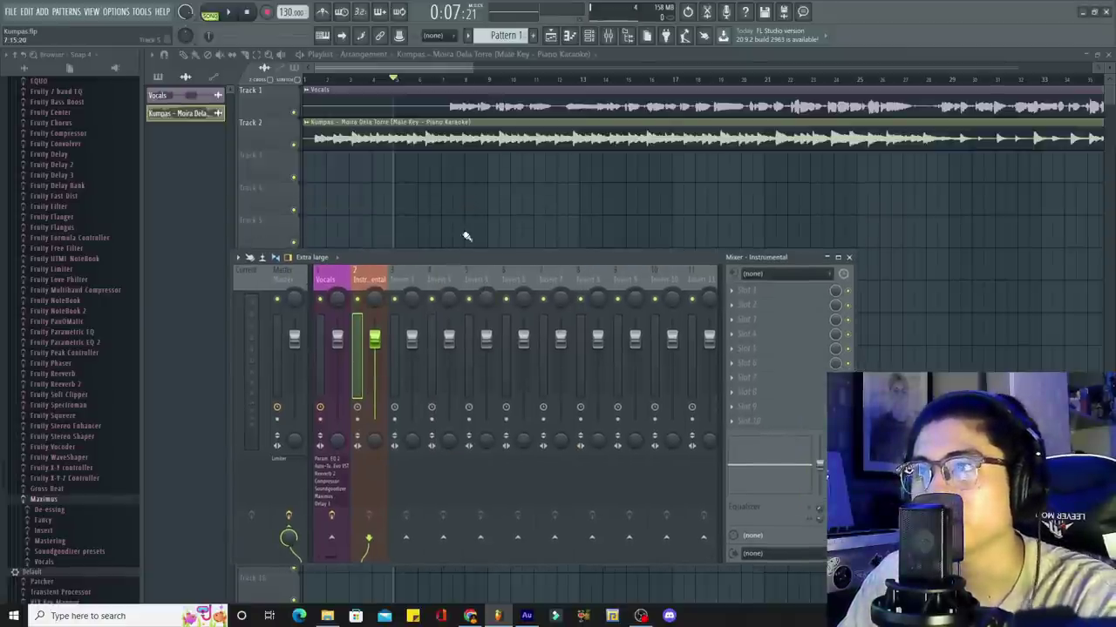
pyautogui.press('space')
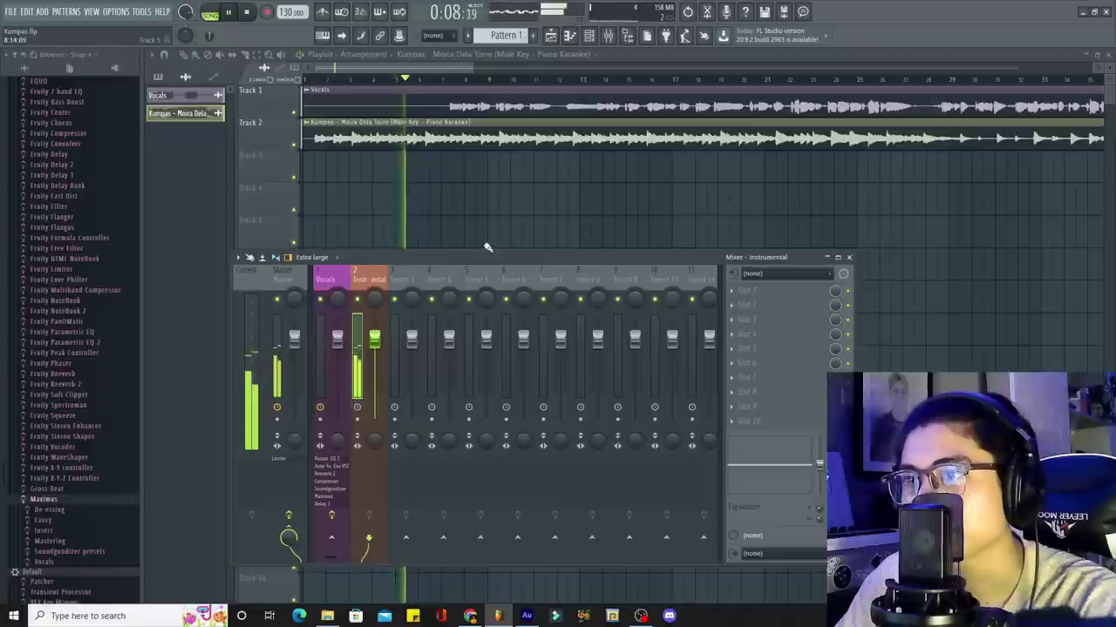
pyautogui.moveTo(487, 250); pyautogui.dragTo(503, 251)
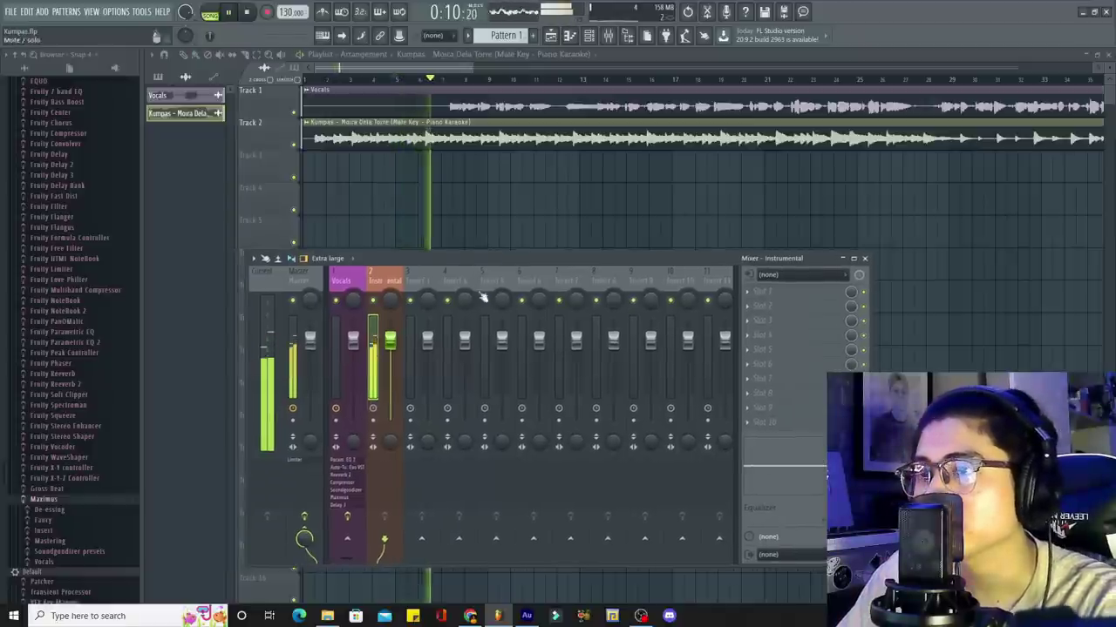
pyautogui.moveTo(389, 340); pyautogui.dragTo(392, 353)
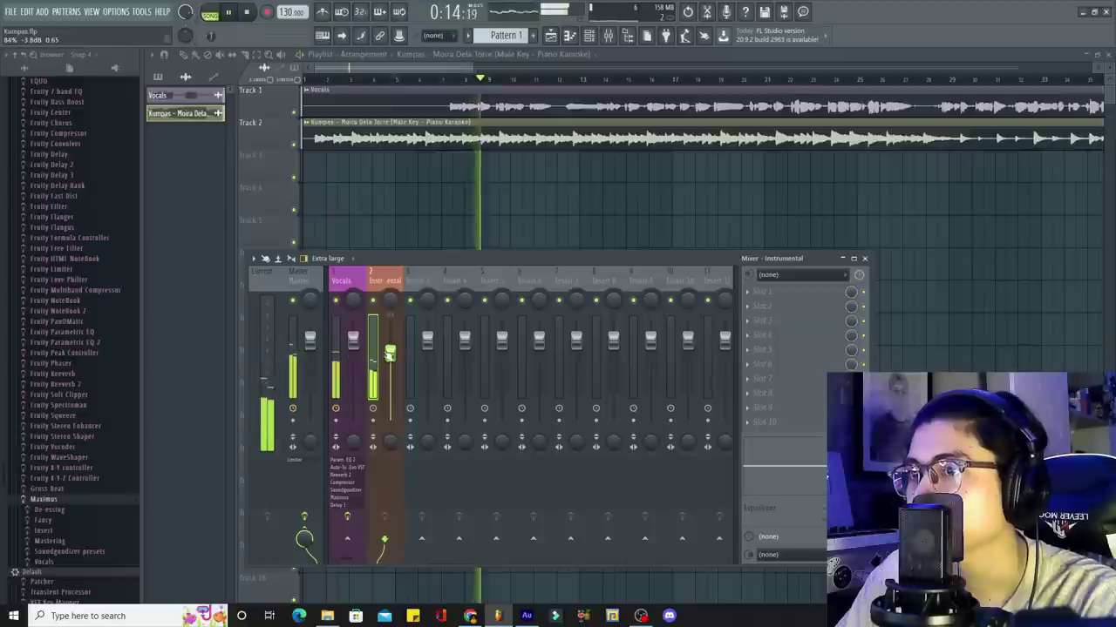
pyautogui.click(352, 337)
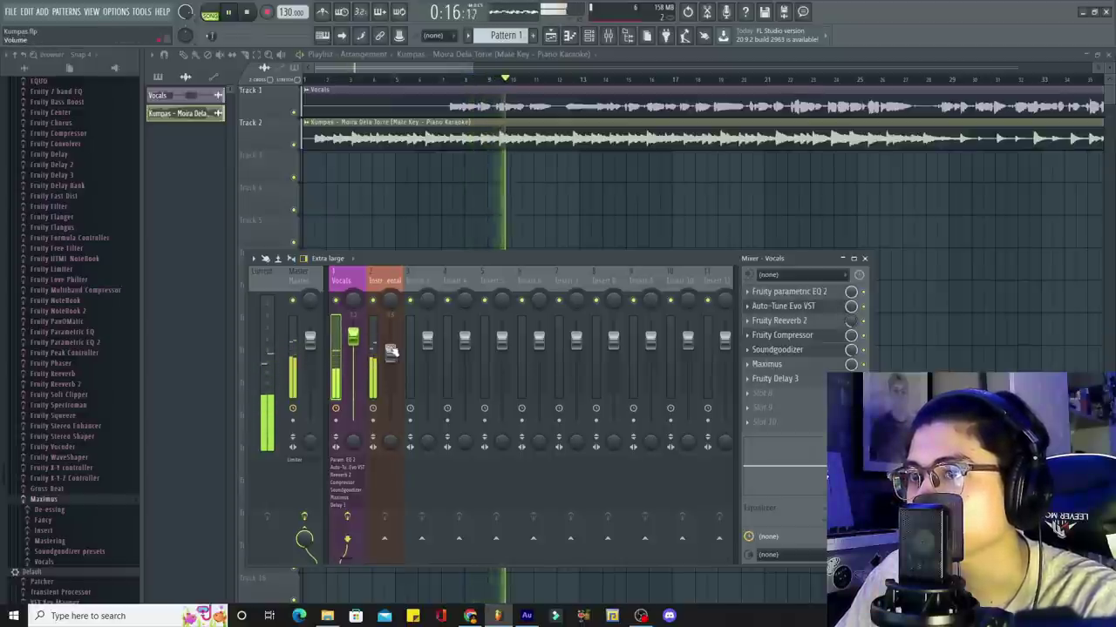
pyautogui.click(391, 350)
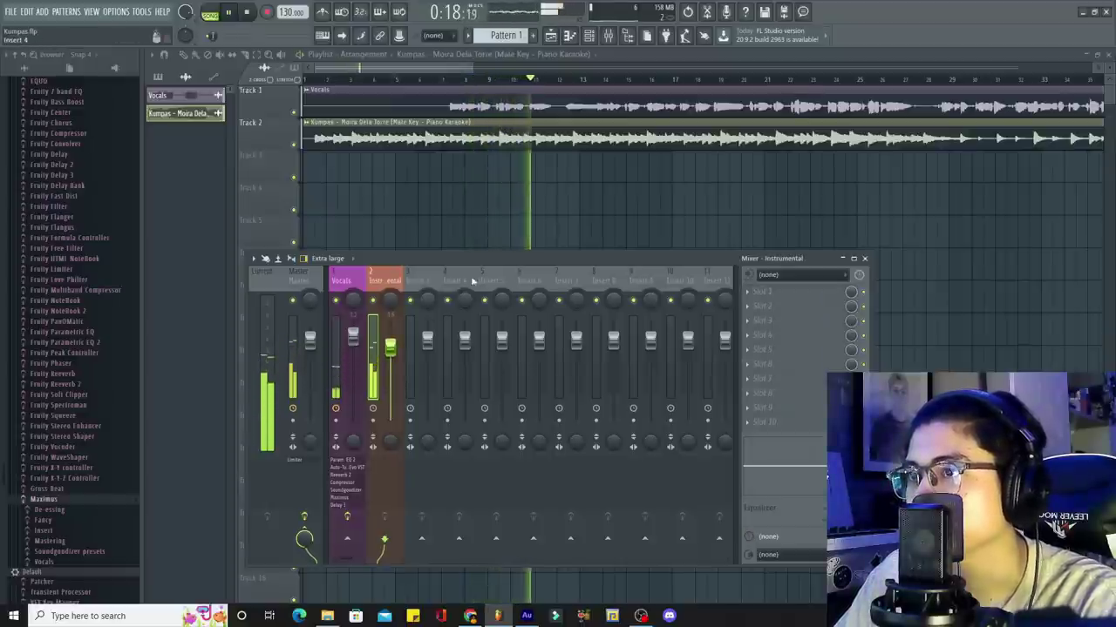
pyautogui.moveTo(514, 259); pyautogui.dragTo(577, 256)
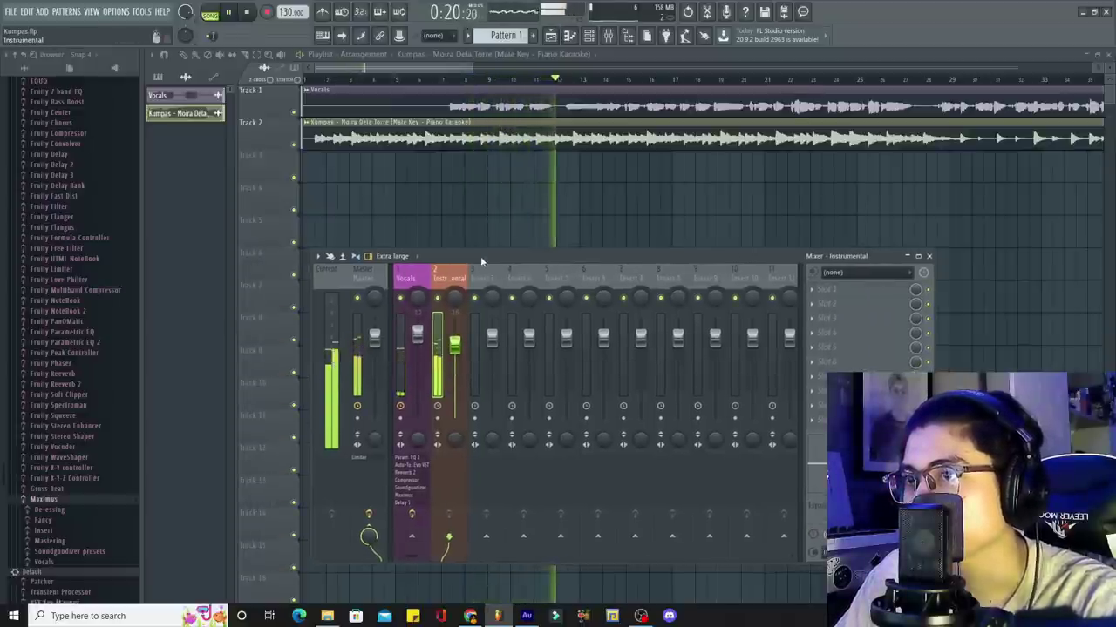
pyautogui.moveTo(481, 260)
pyautogui.mouseDown()
pyautogui.moveTo(456, 259)
pyautogui.moveTo(490, 248)
pyautogui.mouseUp()
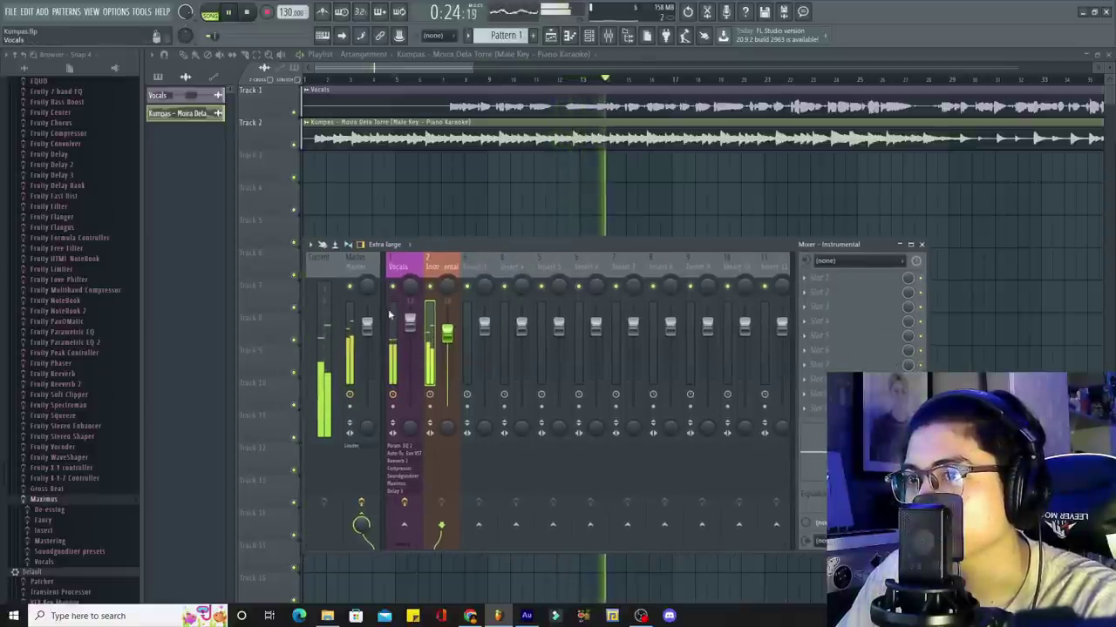
# Step: Stop playback and load Fruity Limiter in slot 8 of the Vocals insert
pyautogui.click(414, 271)
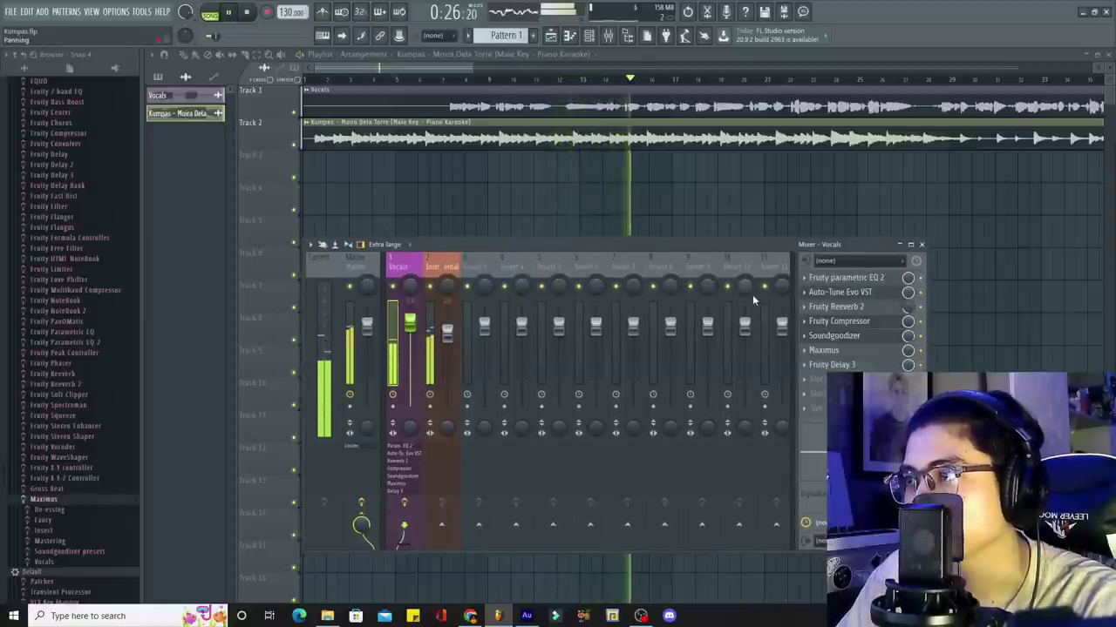
pyautogui.moveTo(562, 248); pyautogui.dragTo(626, 234)
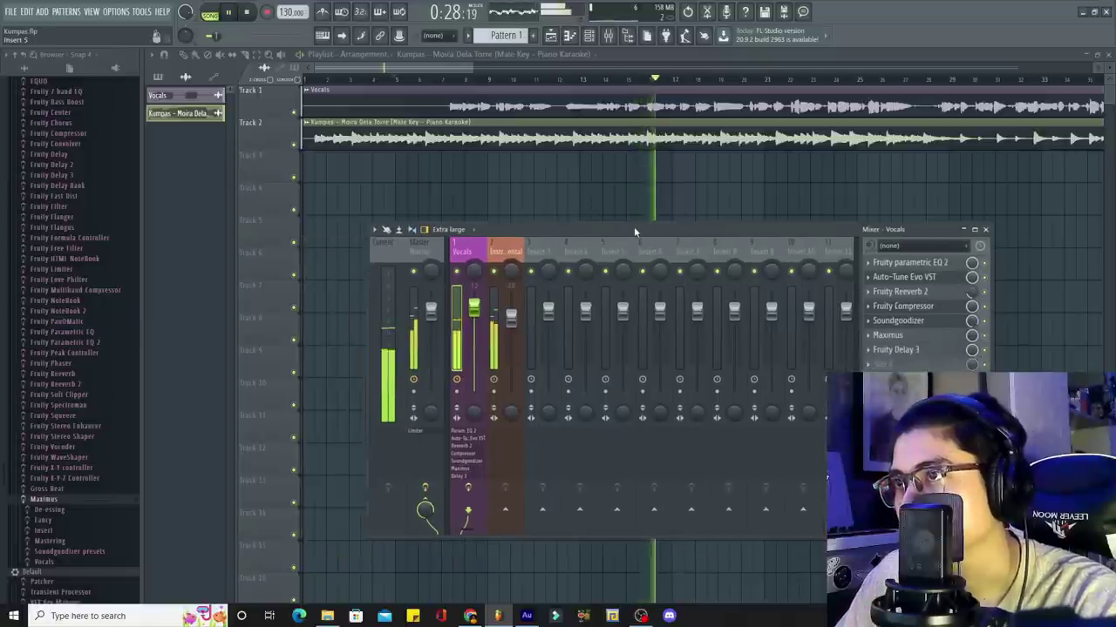
pyautogui.press('space')
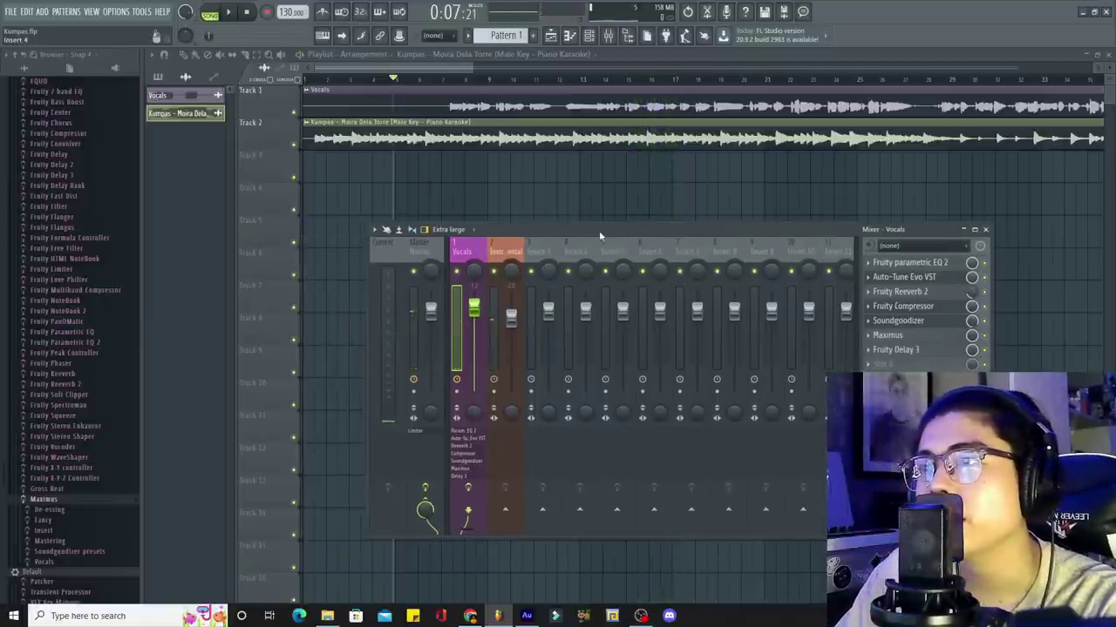
pyautogui.moveTo(600, 236); pyautogui.dragTo(536, 231)
pyautogui.click(823, 364)
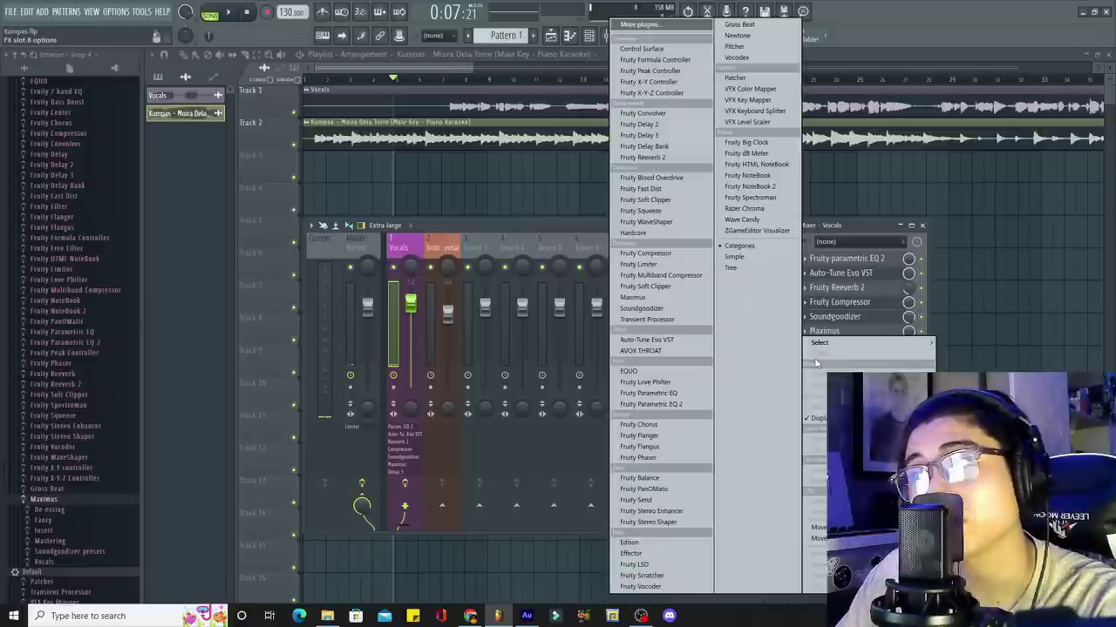
pyautogui.moveTo(819, 345)
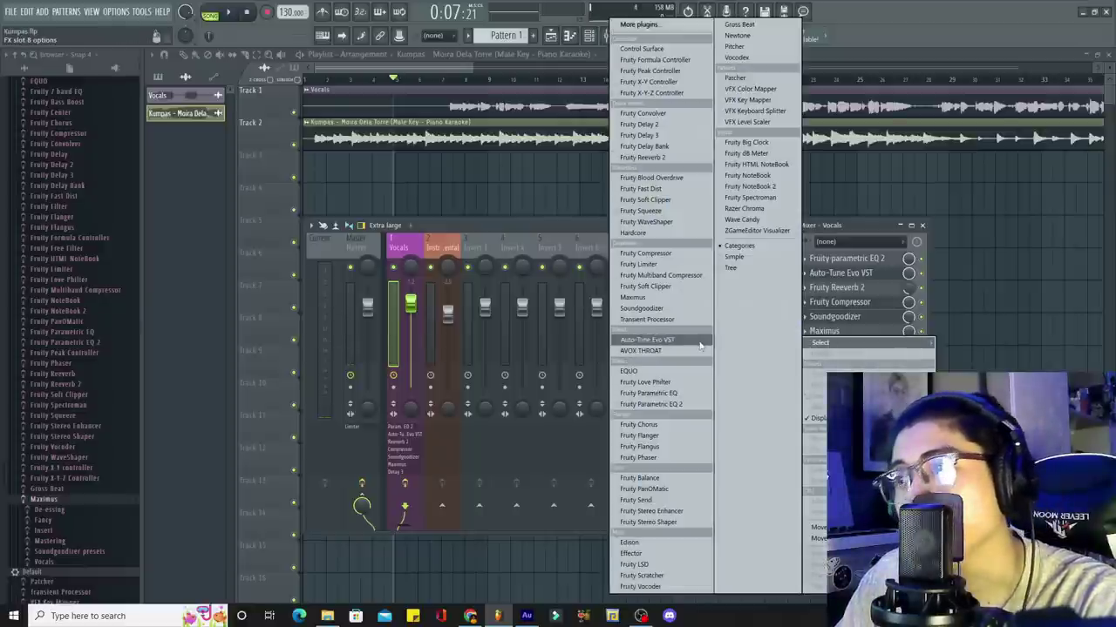
pyautogui.click(662, 264)
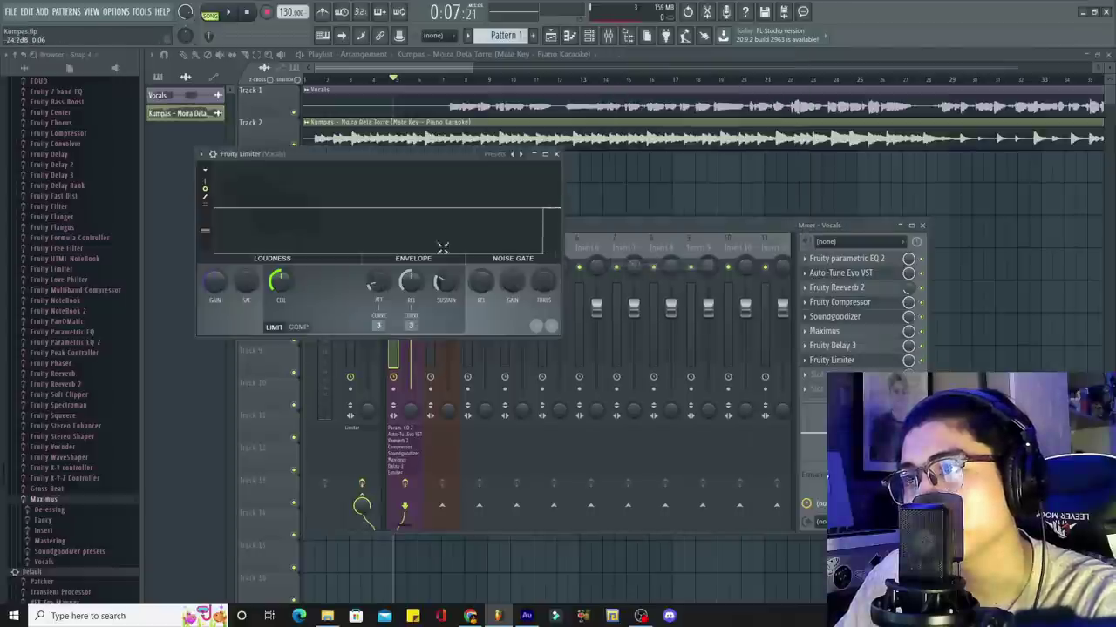
# Step: Switch the limiter to compressor mode, set a ratio of about 3.6:1 and a threshold of about -17.6 dB during playback, and close it
pyautogui.click(299, 326)
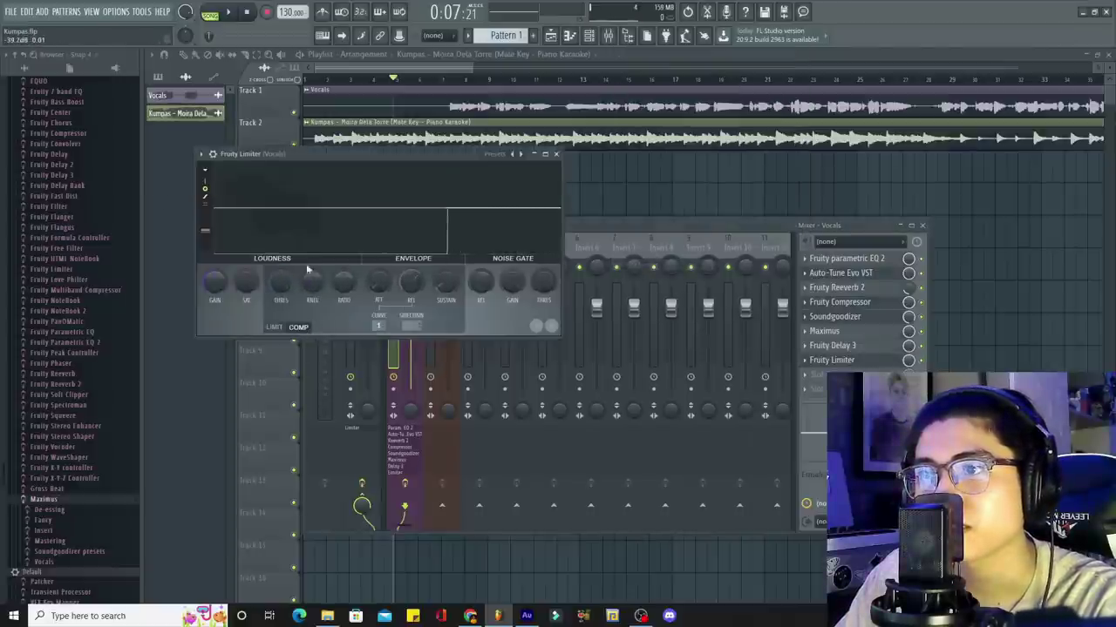
pyautogui.press('space')
pyautogui.moveTo(283, 285)
pyautogui.mouseDown()
pyautogui.moveTo(283, 312)
pyautogui.moveTo(283, 289)
pyautogui.moveTo(283, 299)
pyautogui.mouseUp()
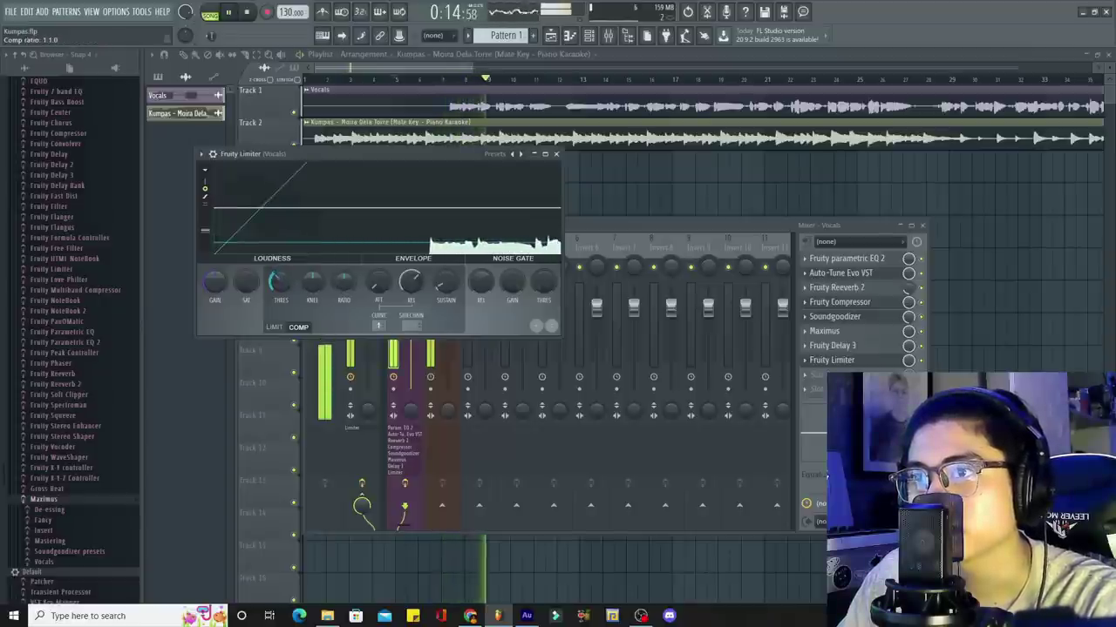
pyautogui.moveTo(343, 280)
pyautogui.mouseDown()
pyautogui.moveTo(343, 271)
pyautogui.moveTo(280, 289)
pyautogui.moveTo(344, 284)
pyautogui.mouseUp()
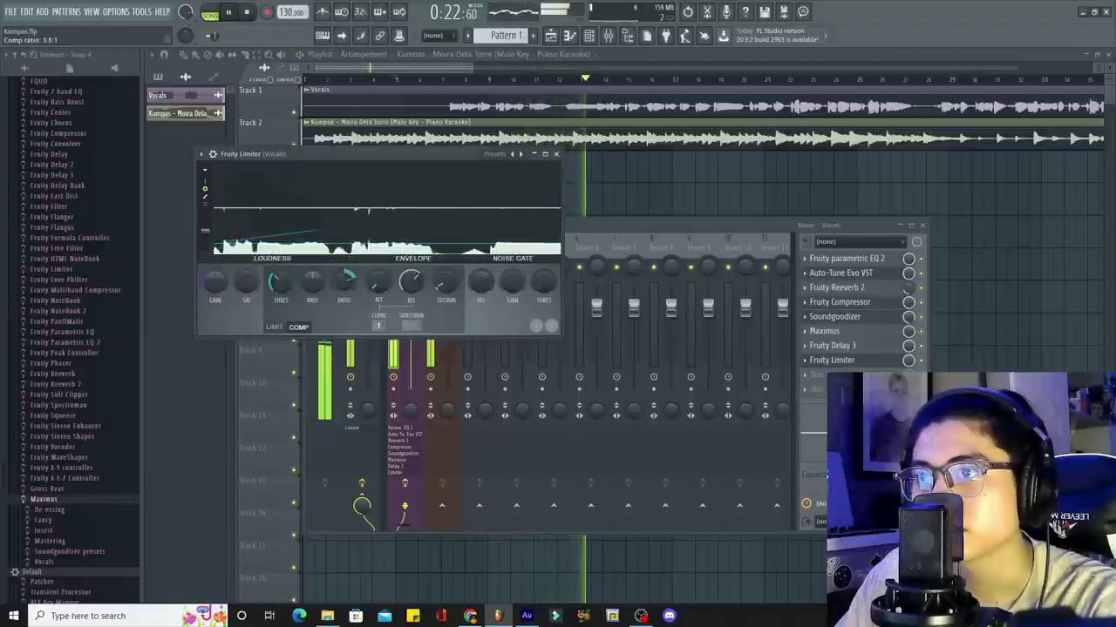
pyautogui.moveTo(343, 281); pyautogui.dragTo(281, 283)
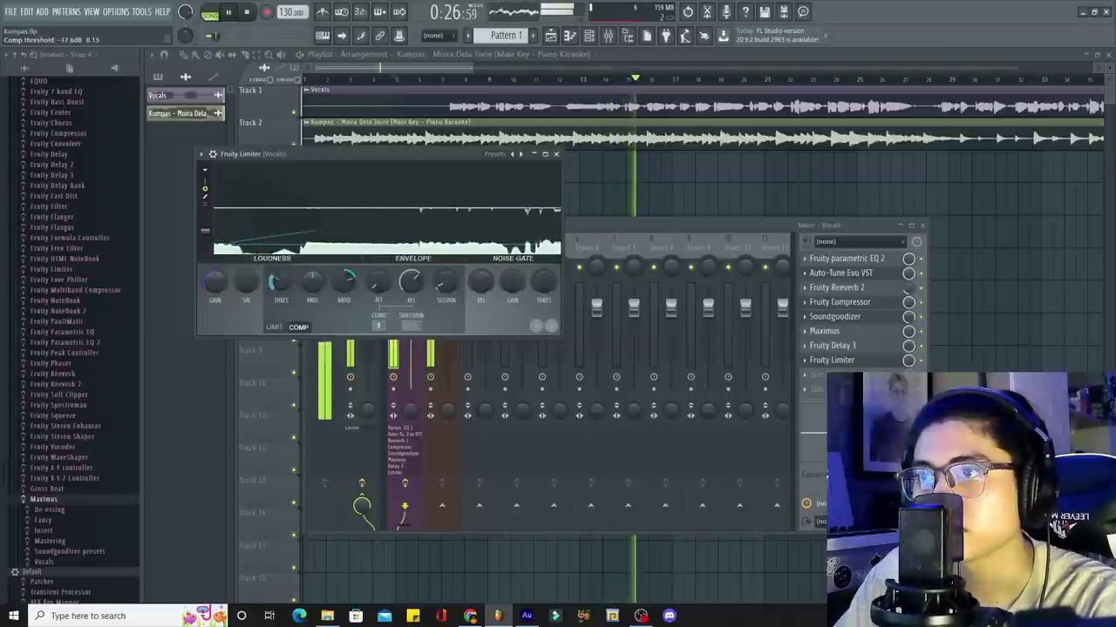
pyautogui.click(555, 154)
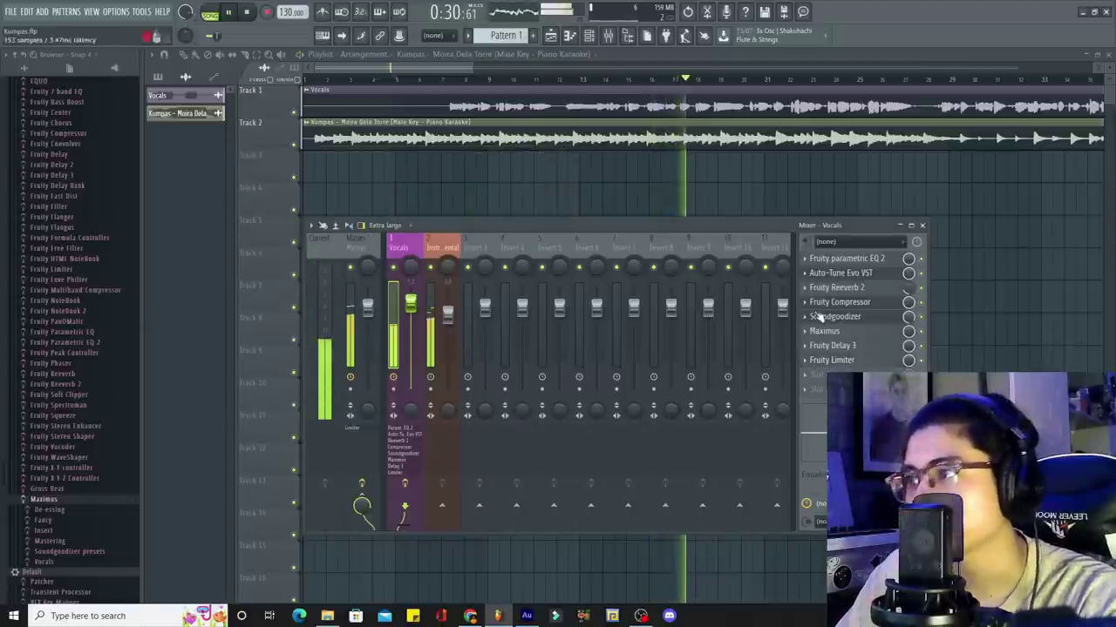
# Step: Reset the Instrumental fader to its default level and set the Vocals fader to about 2.0 dB
pyautogui.moveTo(410, 303); pyautogui.dragTo(447, 301)
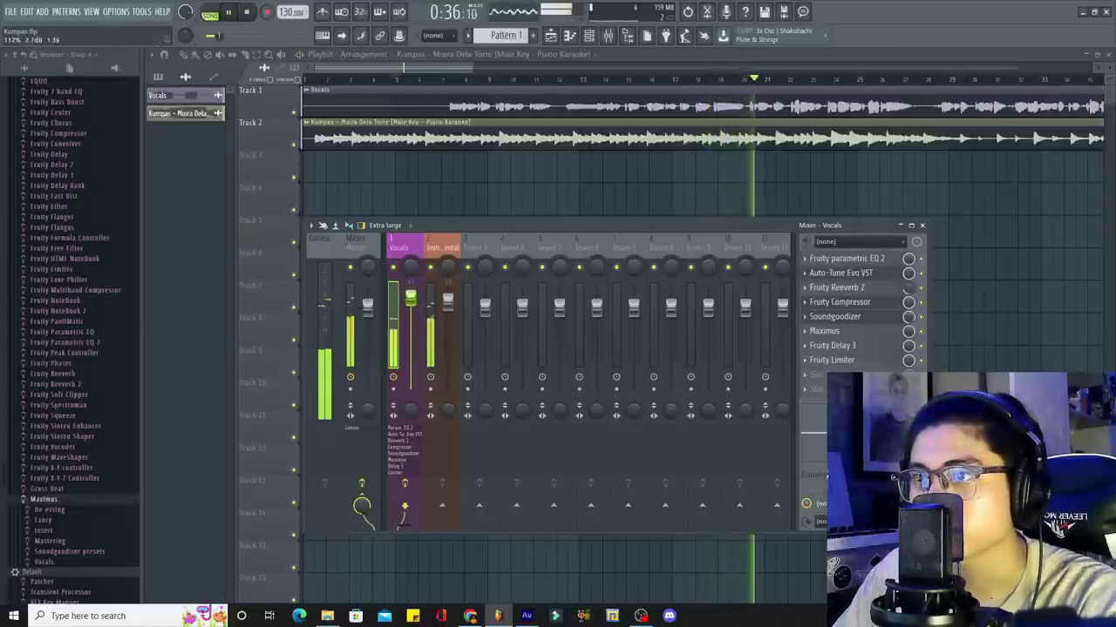
pyautogui.click(447, 302)
pyautogui.rightClick(447, 302)
pyautogui.click(410, 307)
pyautogui.click(409, 307)
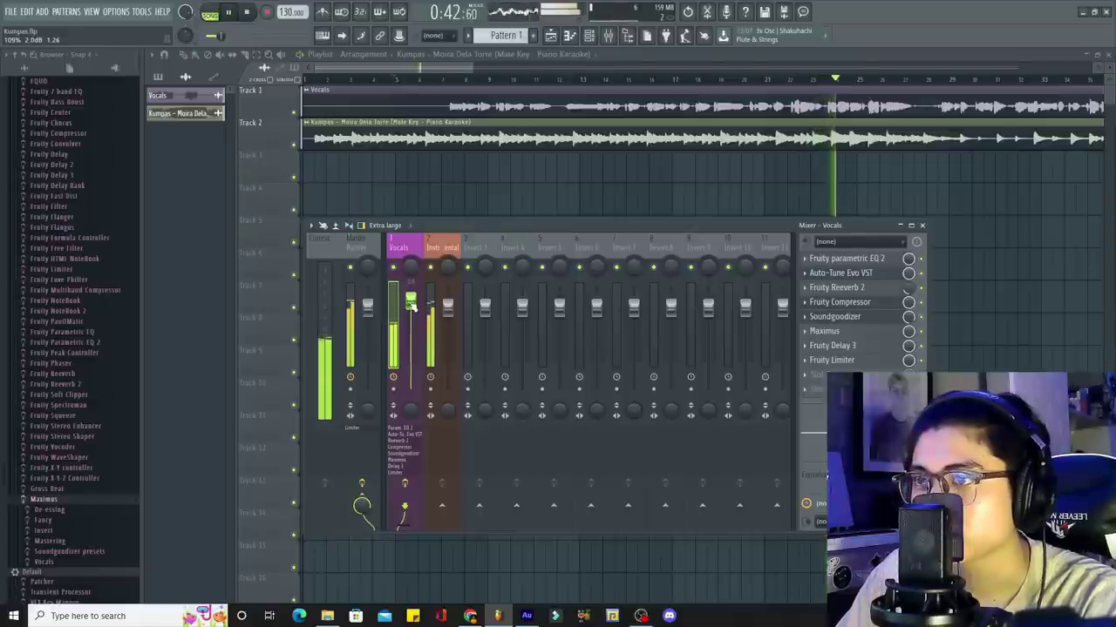
# Step: Replay the mix from about bar 5 and raise the Vocals fader to about 3.3 dB
pyautogui.press('space')
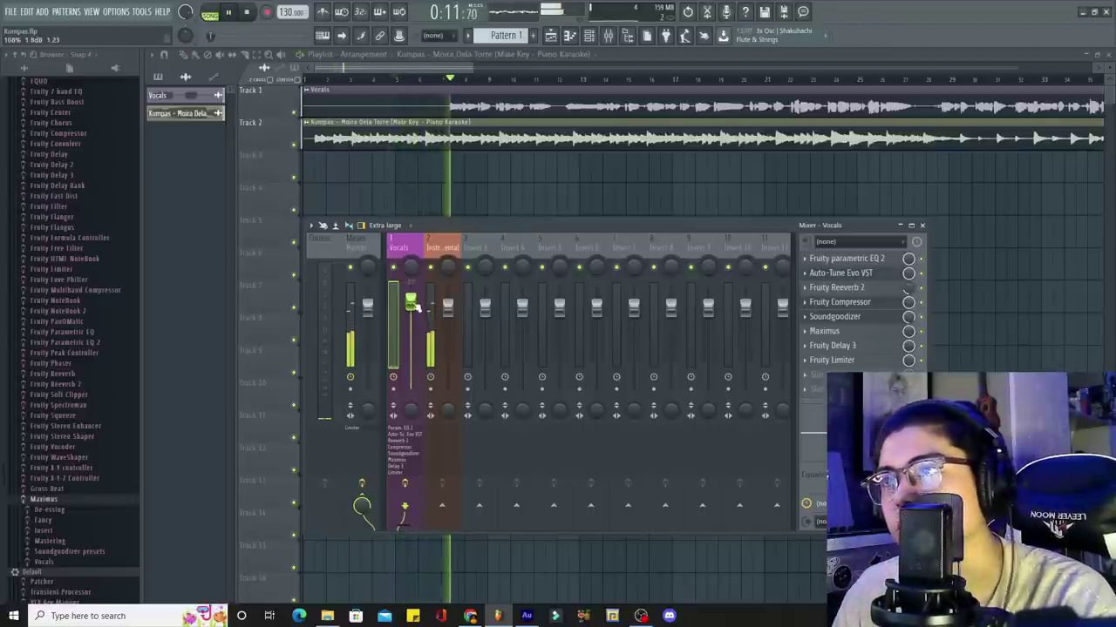
pyautogui.scroll(2, 410, 299)
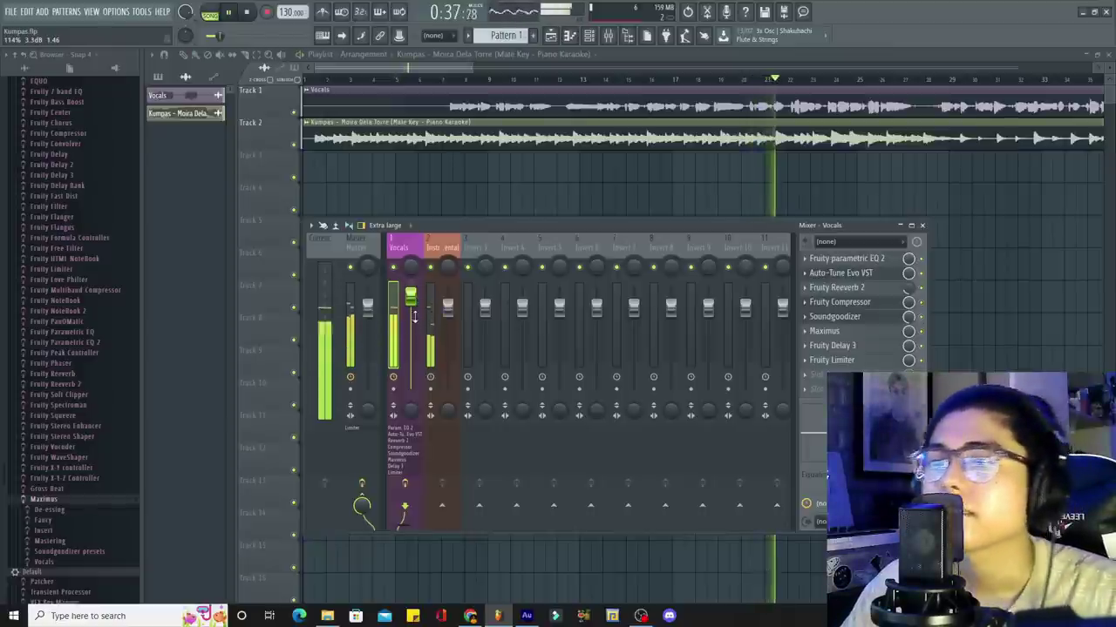
pyautogui.moveTo(444, 228); pyautogui.dragTo(412, 229)
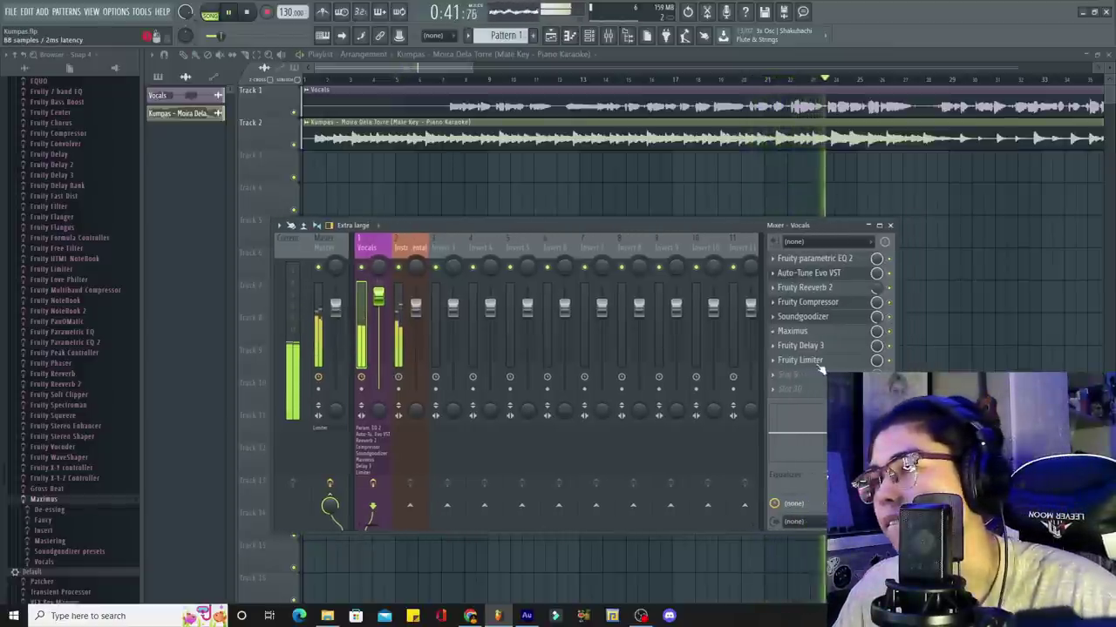